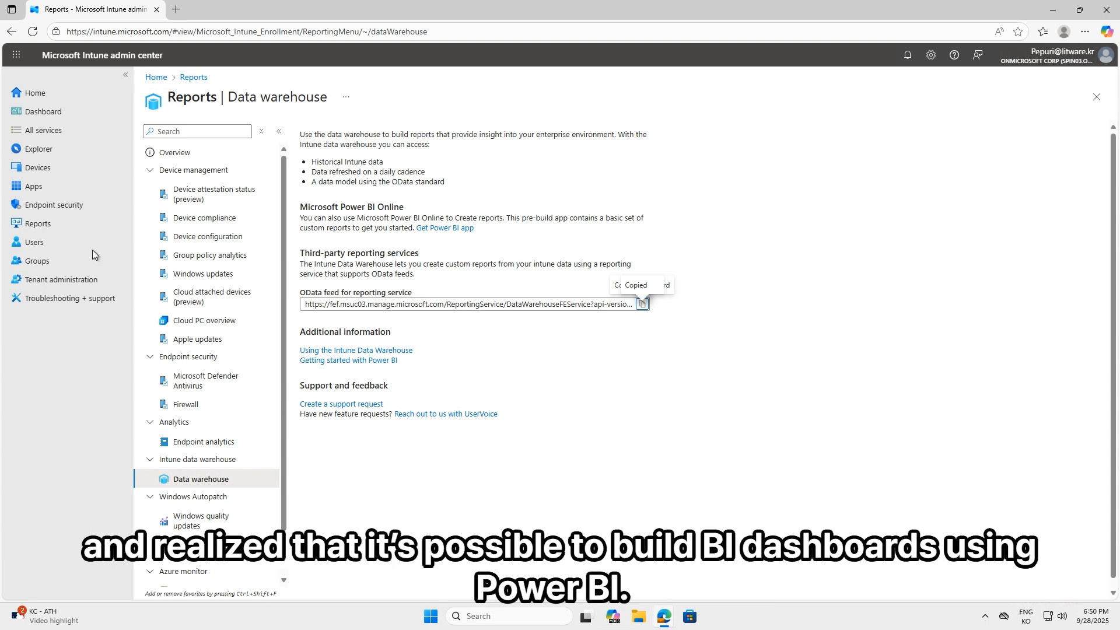
# Open the Data warehouse page in the Intune reports and copy the OData feed URL for the reporting service
pyautogui.click(38, 224)
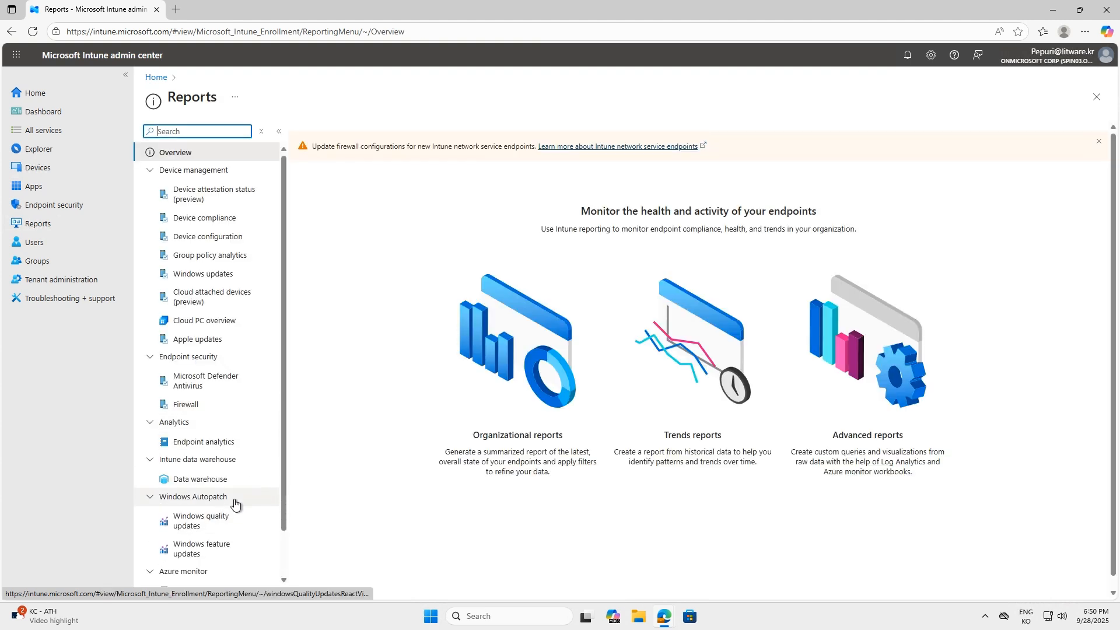
pyautogui.click(205, 484)
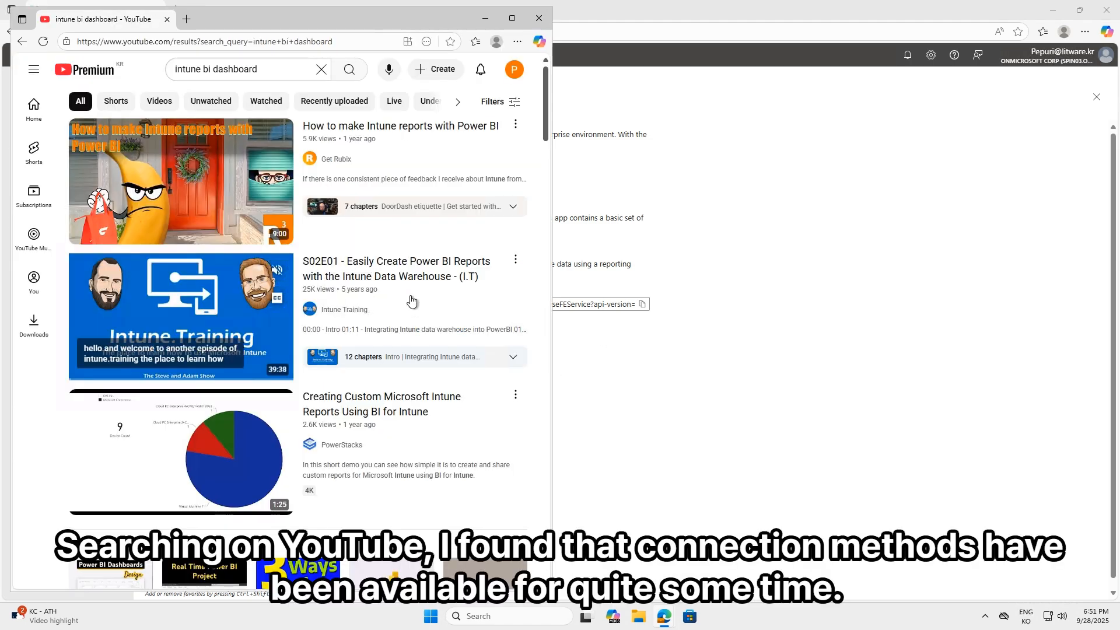
pyautogui.click(484, 23)
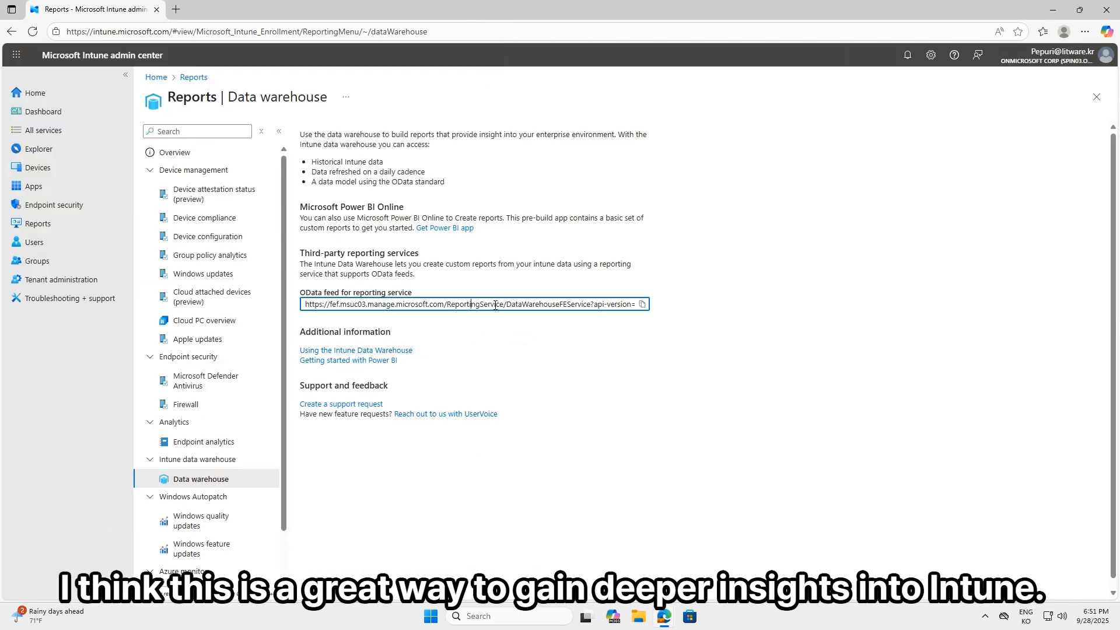
pyautogui.click(670, 325)
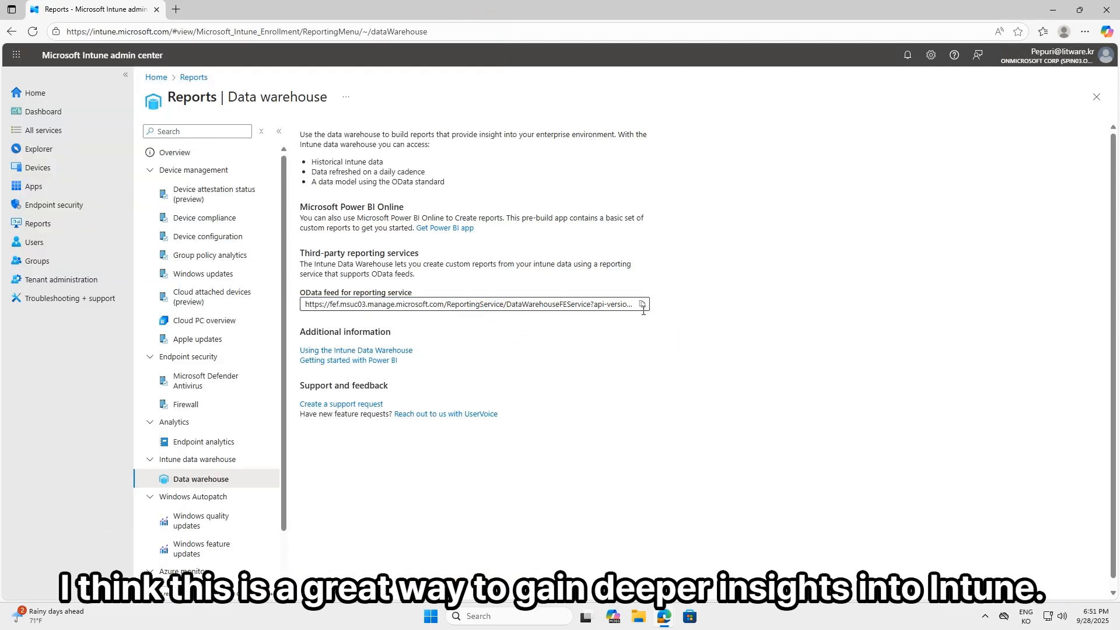
pyautogui.click(642, 306)
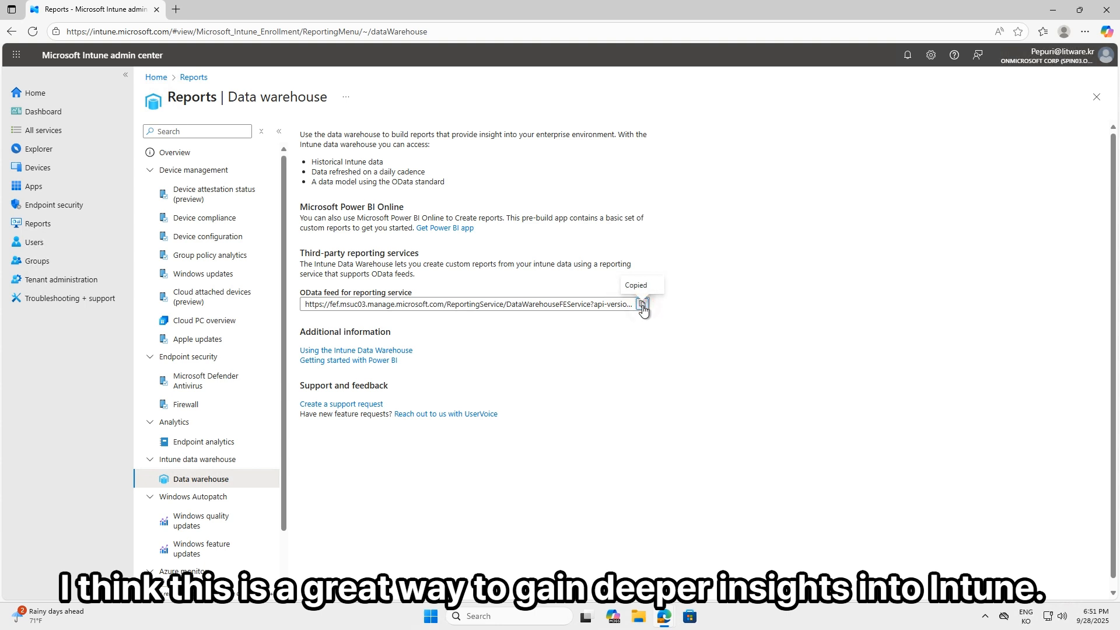
# Launch Power BI Desktop by finding it through Windows search
pyautogui.click(504, 616)
pyautogui.write('power')
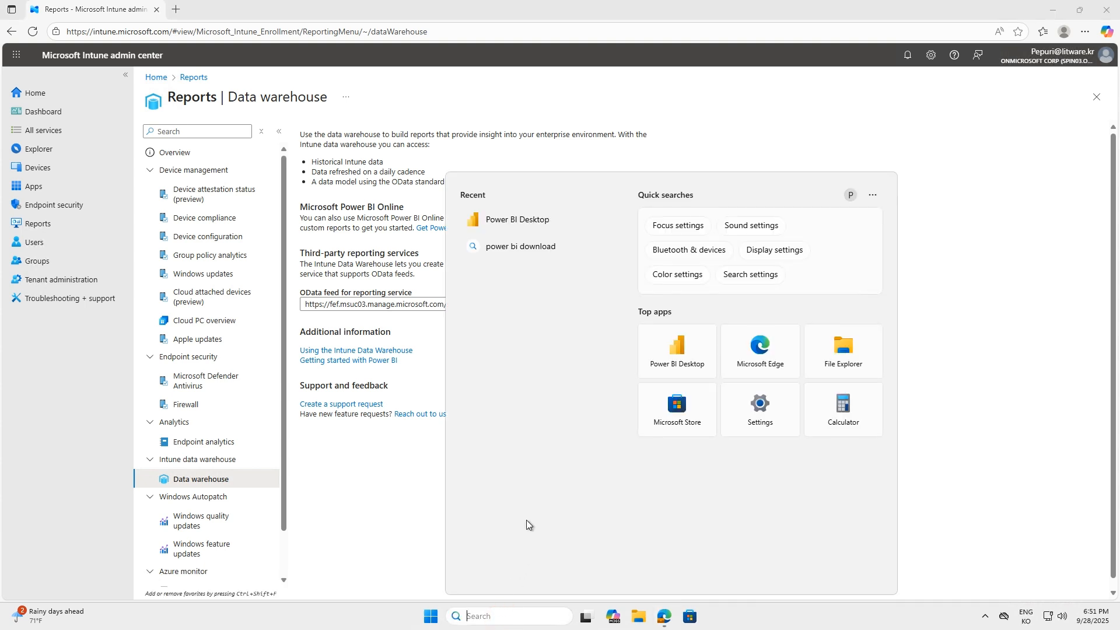
pyautogui.click(529, 231)
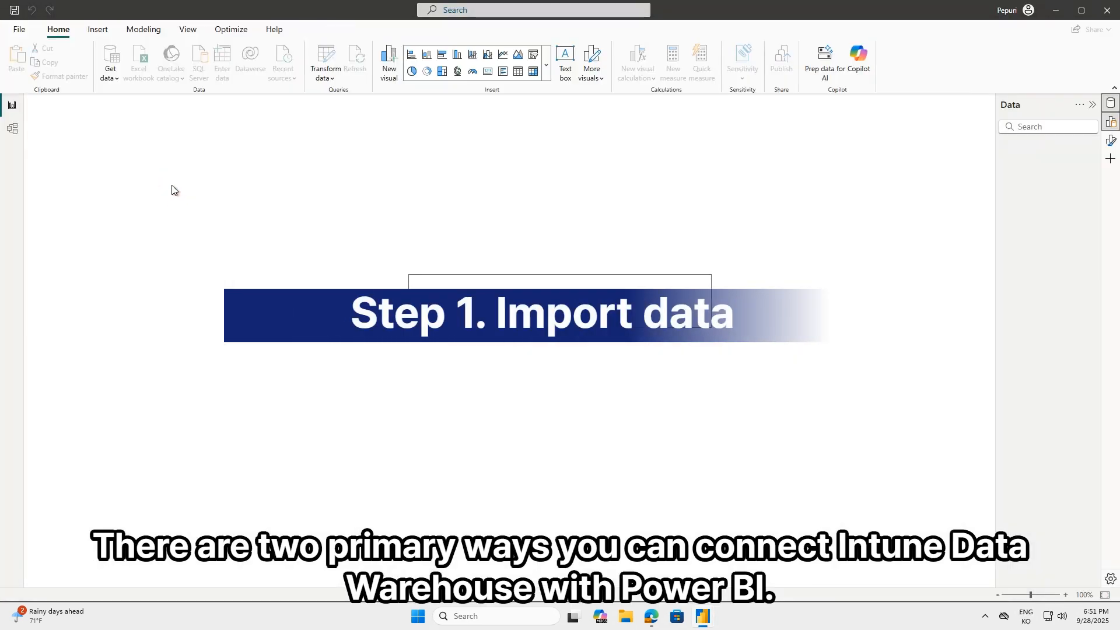
# Set up an OData feed data source in Basic mode with the feed URL copied from the Intune Data warehouse page
pyautogui.click(114, 81)
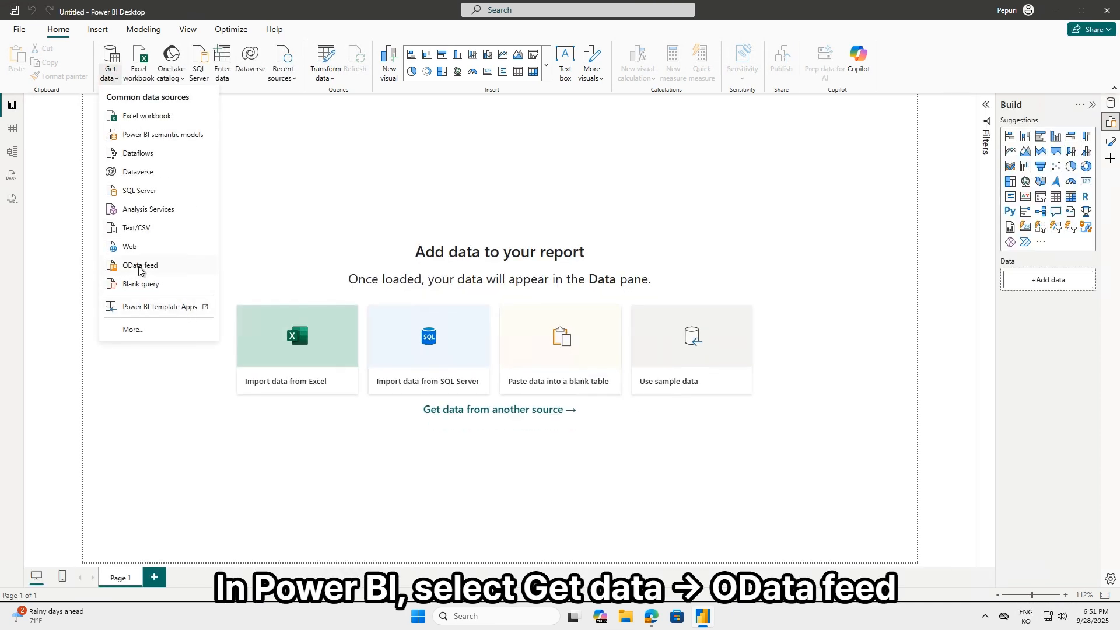
pyautogui.click(139, 267)
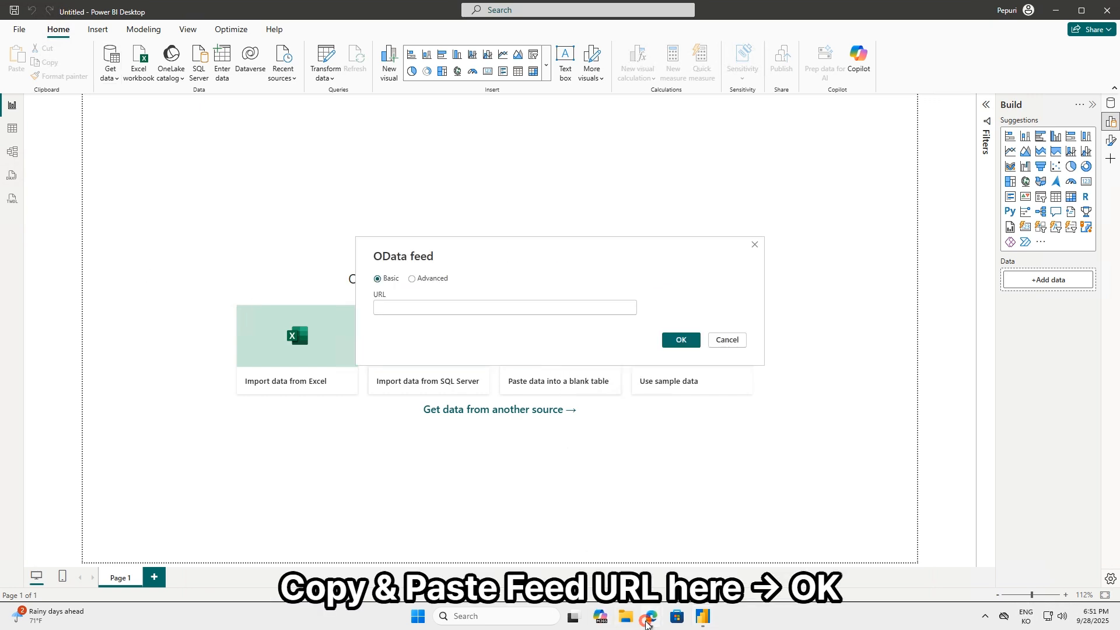
pyautogui.moveTo(651, 615)
pyautogui.click(664, 584)
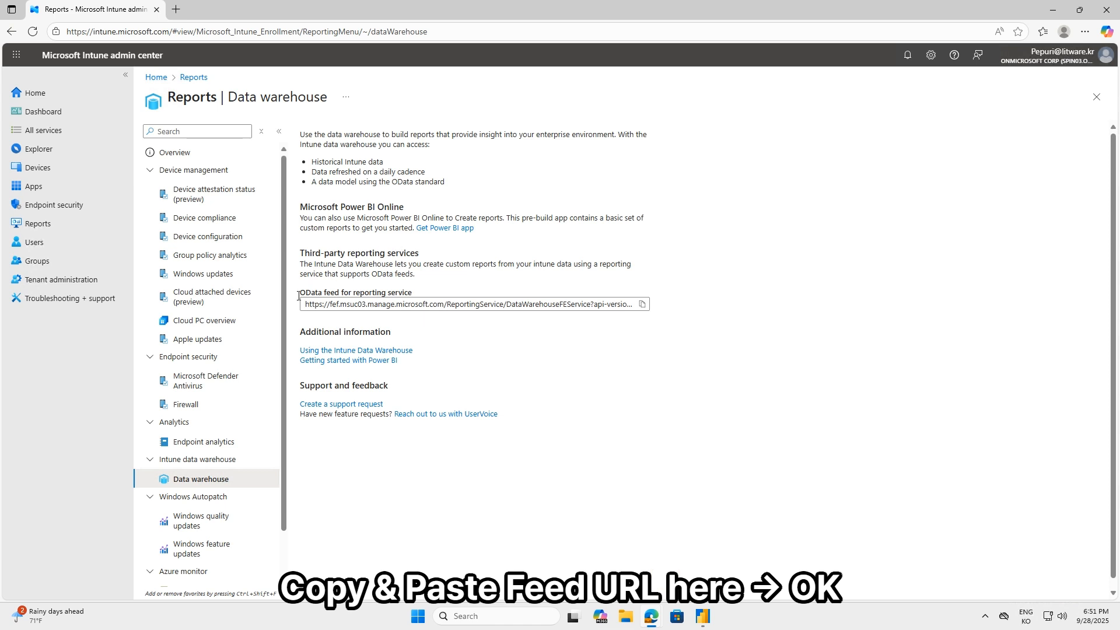
pyautogui.moveTo(305, 292); pyautogui.dragTo(438, 293)
pyautogui.click(612, 338)
pyautogui.click(642, 304)
pyautogui.hotkey('alt', 'Tab')
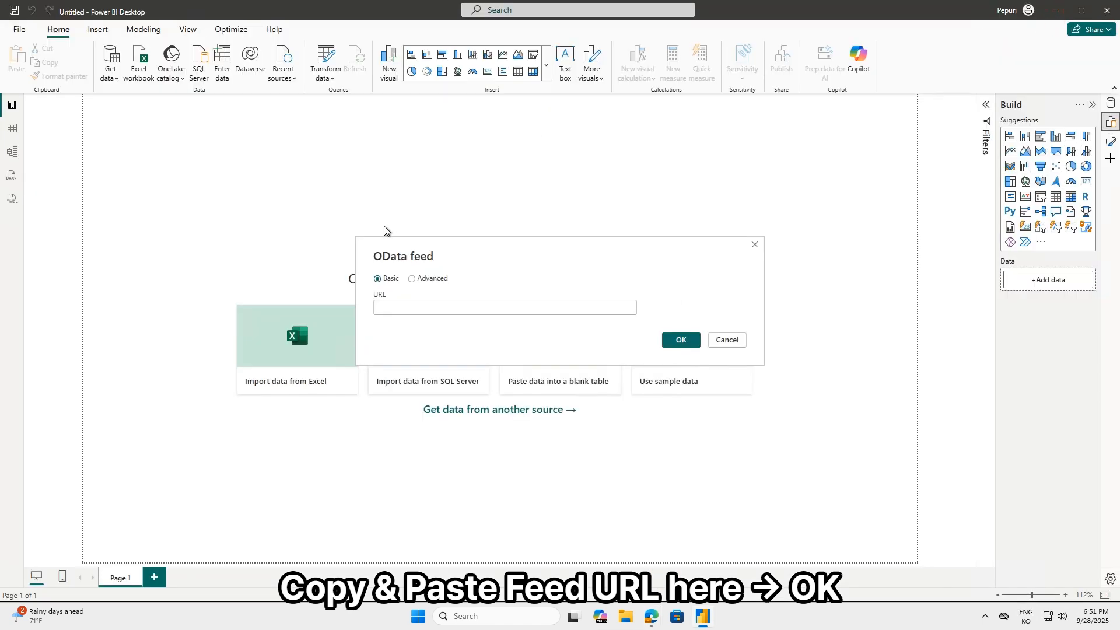
pyautogui.hotkey('ctrl', 'v')
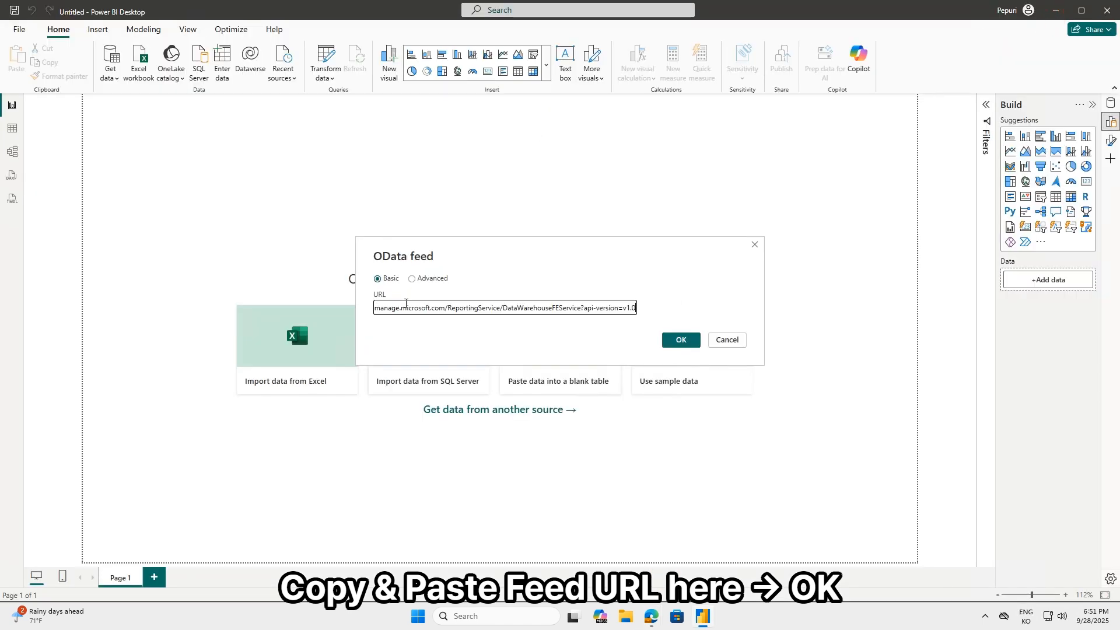
pyautogui.click(681, 344)
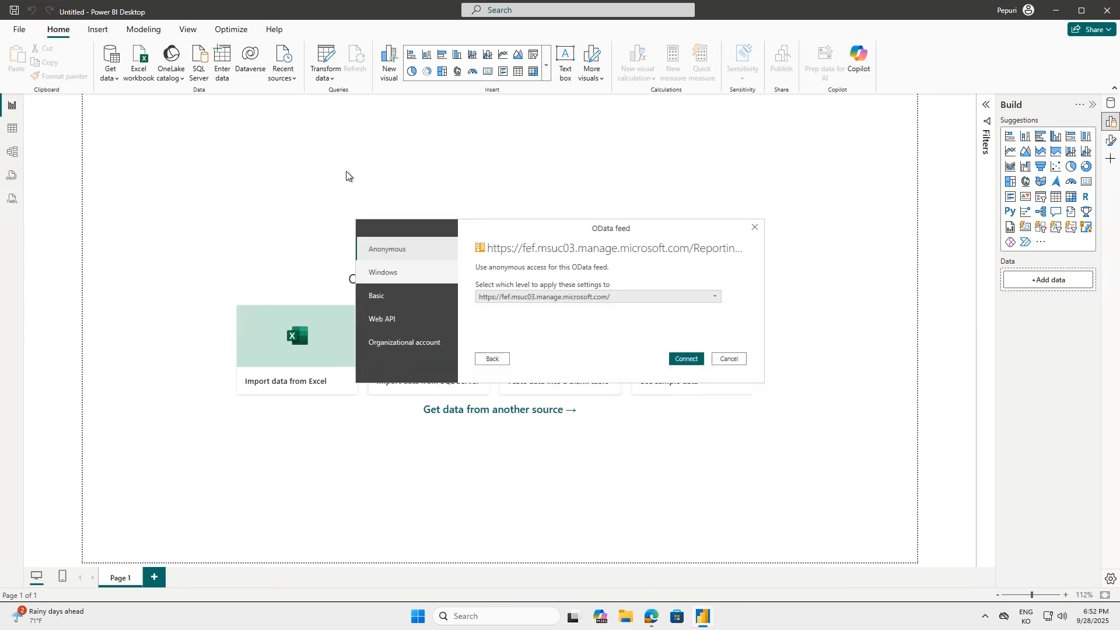
# Sign in to the OData feed with the organizational account and connect
pyautogui.click(401, 345)
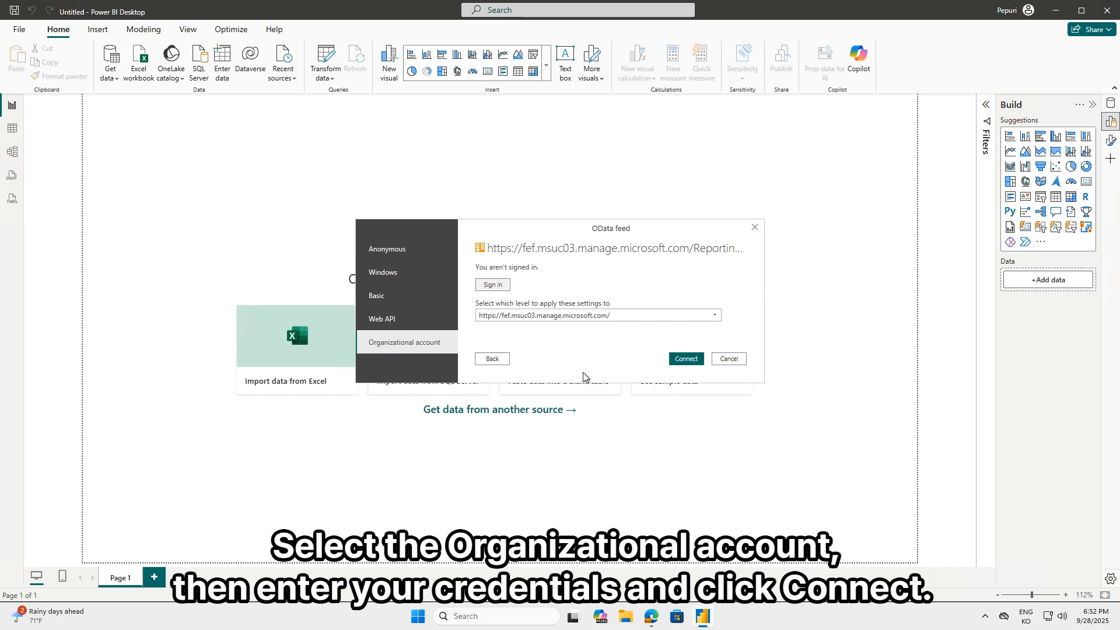
pyautogui.click(493, 286)
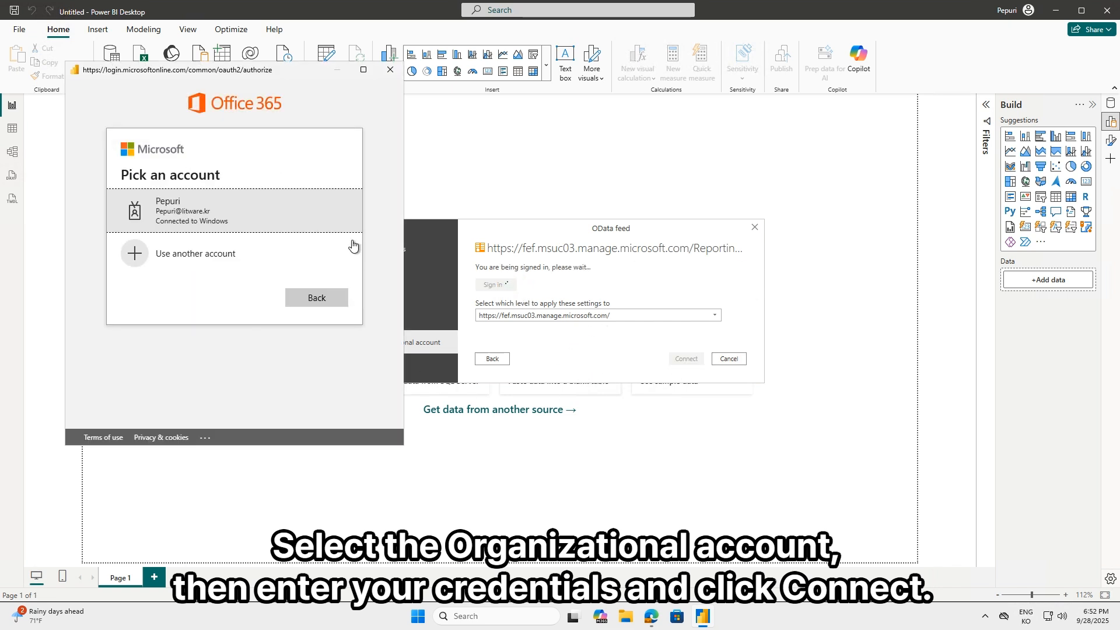
pyautogui.click(353, 245)
pyautogui.click(688, 359)
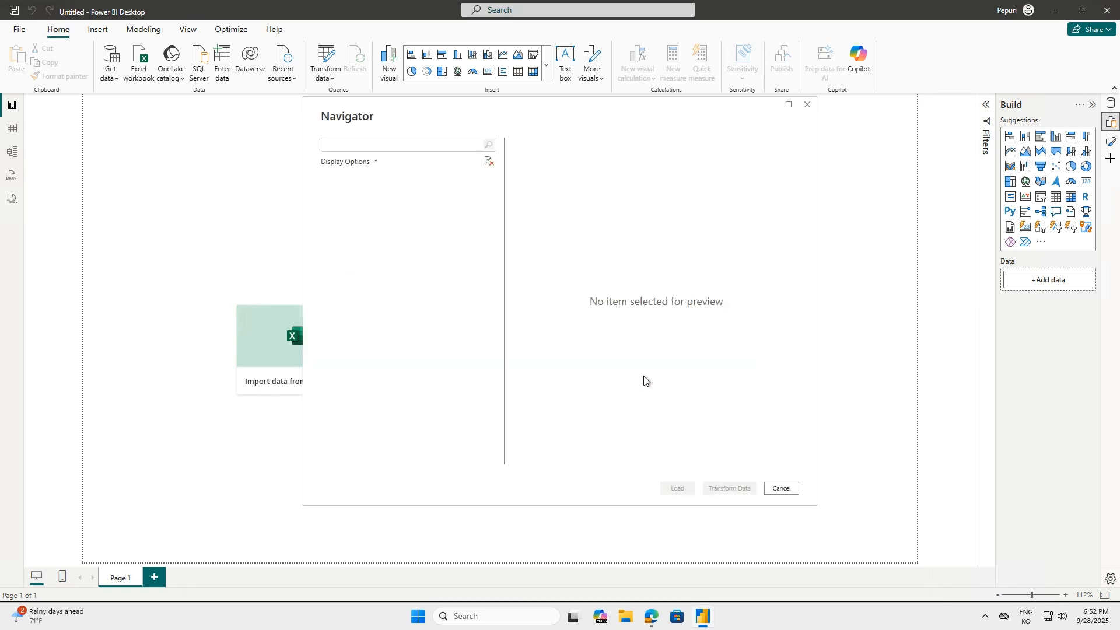
# Select all the feed's tables in the Navigator, starting from appRevisions, and load them into the report
pyautogui.click(401, 194)
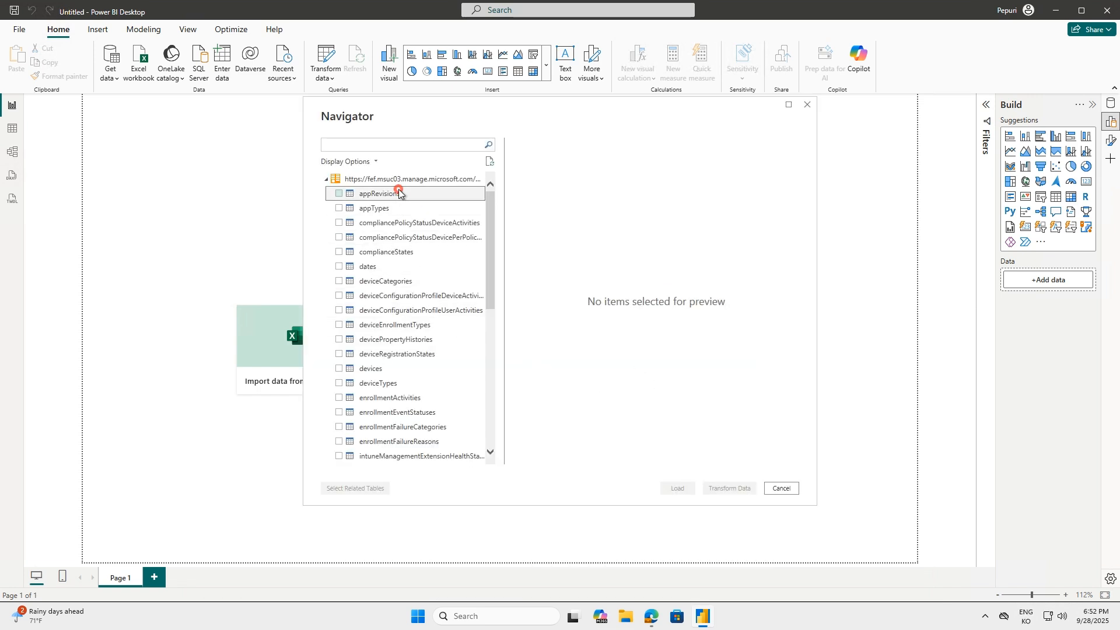
pyautogui.press('Down')
pyautogui.press('space')
pyautogui.press('Down')
pyautogui.press('space')
pyautogui.press('Down')
pyautogui.press('space')
pyautogui.press('Down')
pyautogui.press('space')
pyautogui.press('Down')
pyautogui.press('space')
pyautogui.press('Down')
pyautogui.press('space')
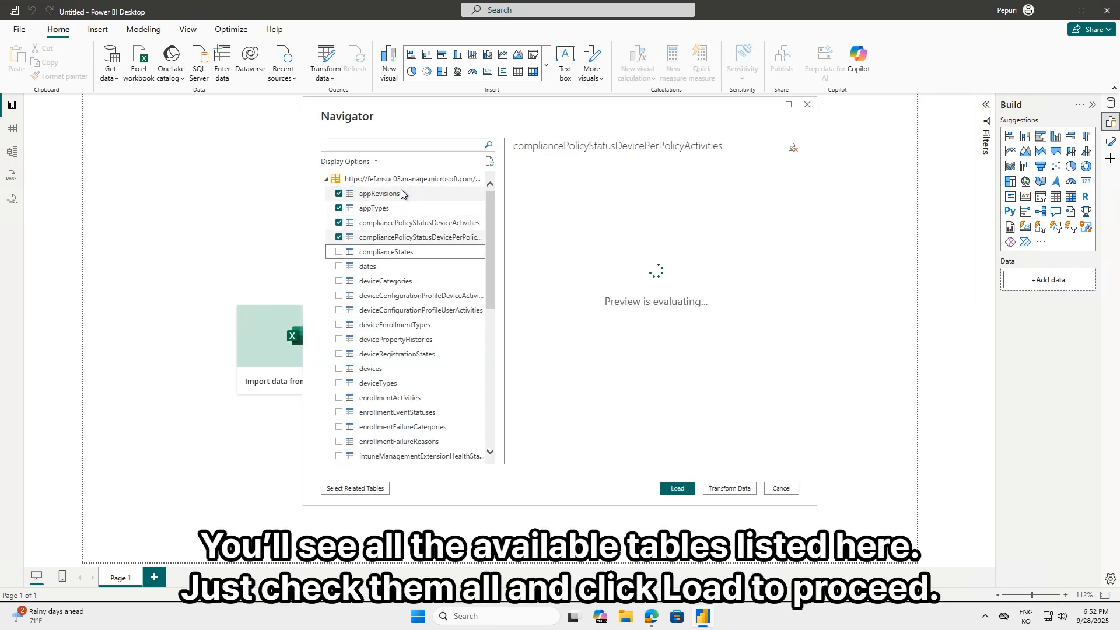
pyautogui.press('Down')
pyautogui.press('space')
pyautogui.press('Down')
pyautogui.press('space')
pyautogui.press('Down')
pyautogui.press('space')
pyautogui.press('Down')
pyautogui.press('space')
pyautogui.press('Down')
pyautogui.press('space')
pyautogui.press('Down')
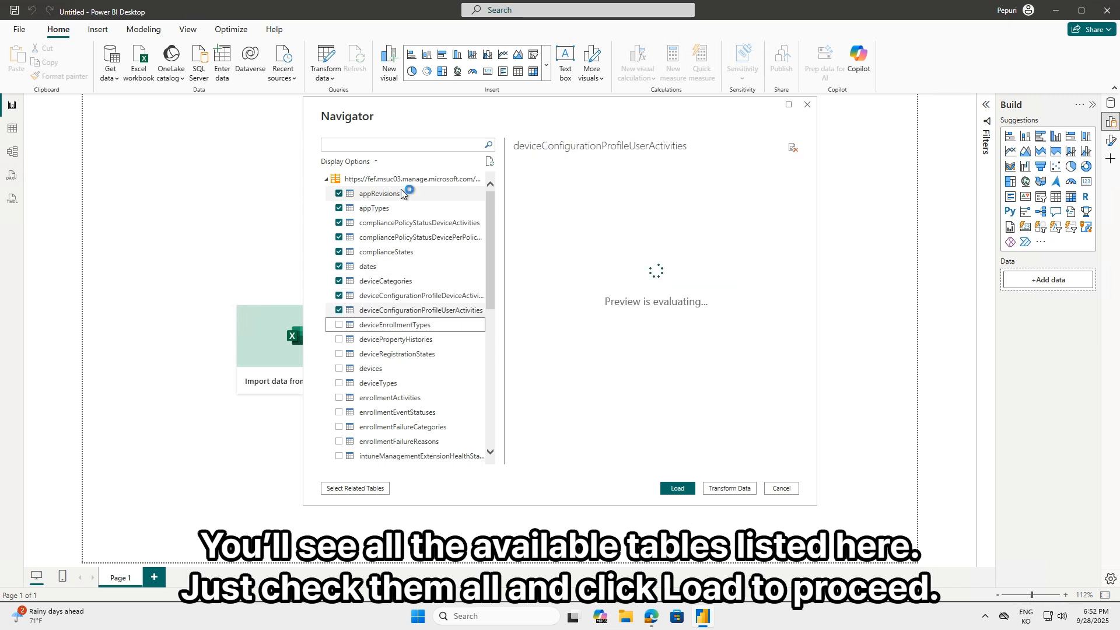
pyautogui.press('space')
pyautogui.press('Down')
pyautogui.press('space')
pyautogui.press('Down')
pyautogui.press('space')
pyautogui.press('Down')
pyautogui.press('space')
pyautogui.press('Down')
pyautogui.press('space')
pyautogui.press('Down')
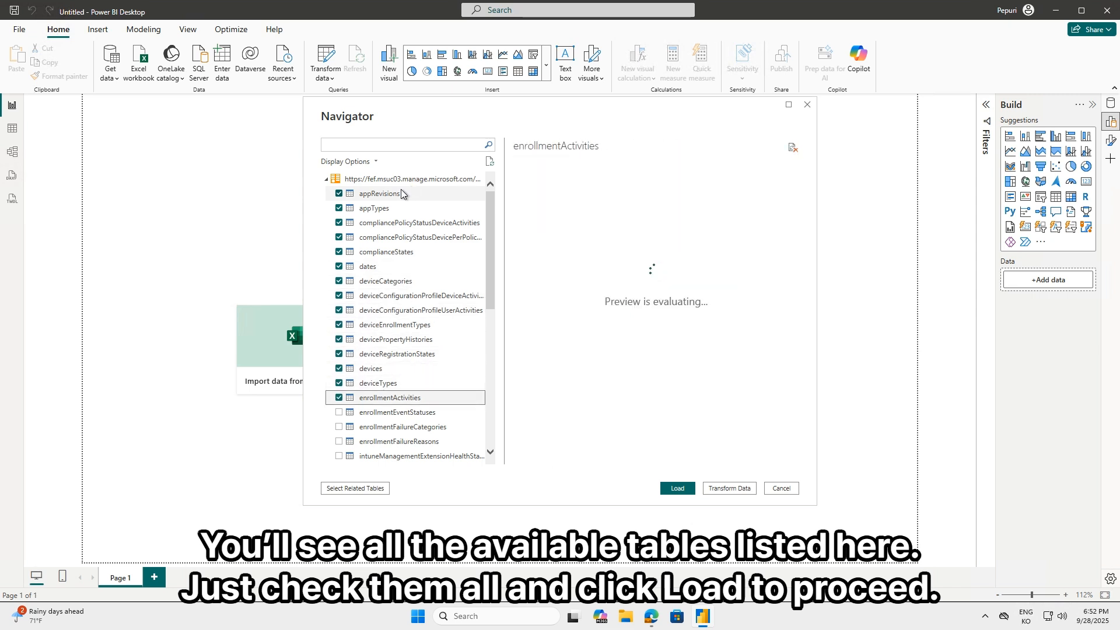
pyautogui.press('space')
pyautogui.press('Down')
pyautogui.press('space')
pyautogui.press('Down')
pyautogui.press('space')
pyautogui.press('Down')
pyautogui.press('space')
pyautogui.press('Down')
pyautogui.press('space')
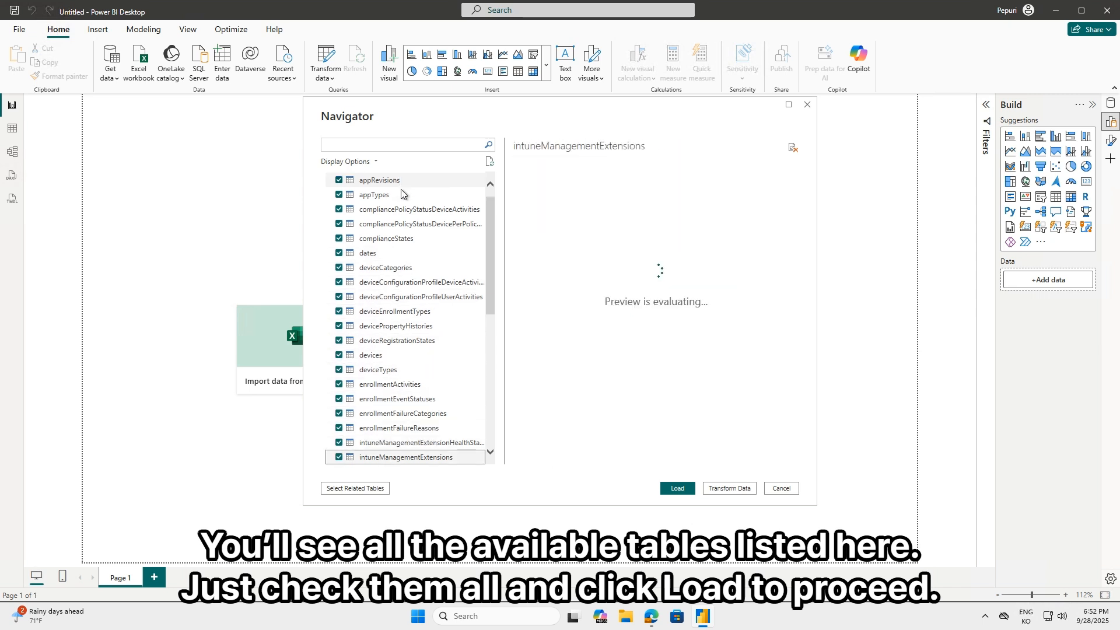
pyautogui.press('Down')
pyautogui.press('space')
pyautogui.press('Down')
pyautogui.press('space')
pyautogui.press('Down')
pyautogui.press('space')
pyautogui.press('Down')
pyautogui.press('space')
pyautogui.press('Down')
pyautogui.press('space')
pyautogui.press('Down')
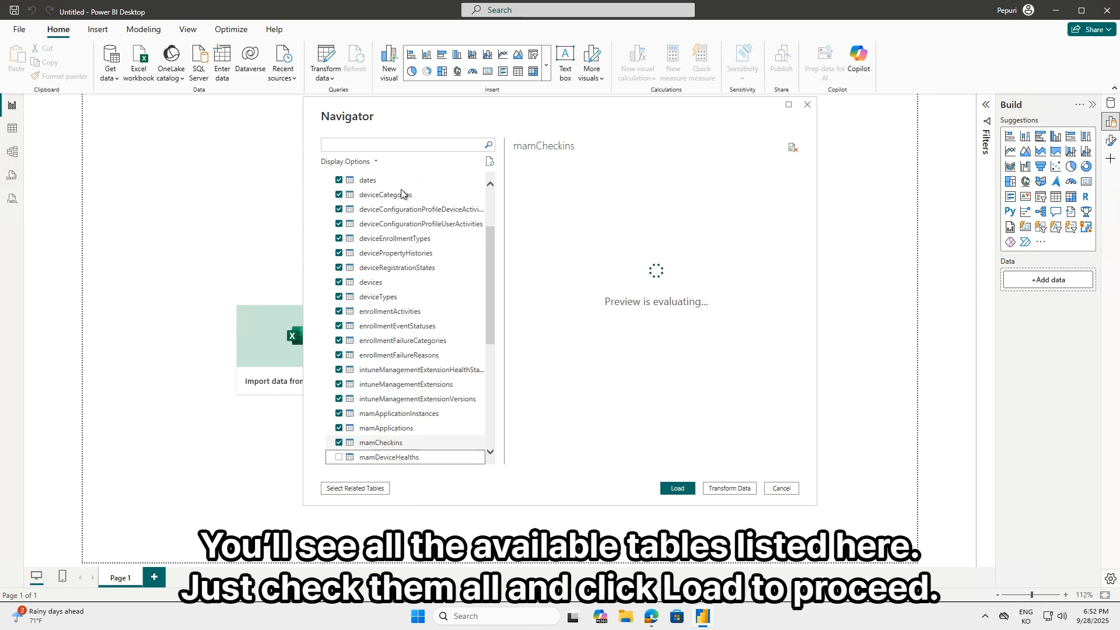
pyautogui.press('space')
pyautogui.press('Down')
pyautogui.press('space')
pyautogui.press('Down')
pyautogui.press('space')
pyautogui.press('Down')
pyautogui.press('space')
pyautogui.press('Down')
pyautogui.press('space')
pyautogui.press('Down')
pyautogui.press('space')
pyautogui.press('Down')
pyautogui.press('space')
pyautogui.press('Down')
pyautogui.press('space')
pyautogui.press('Down')
pyautogui.press('space')
pyautogui.press('Down')
pyautogui.press('space')
pyautogui.press('Down')
pyautogui.press('space')
pyautogui.press('Down')
pyautogui.press('space')
pyautogui.press('Down')
pyautogui.press('space')
pyautogui.press('Down')
pyautogui.press('space')
pyautogui.press('Down')
pyautogui.press('space')
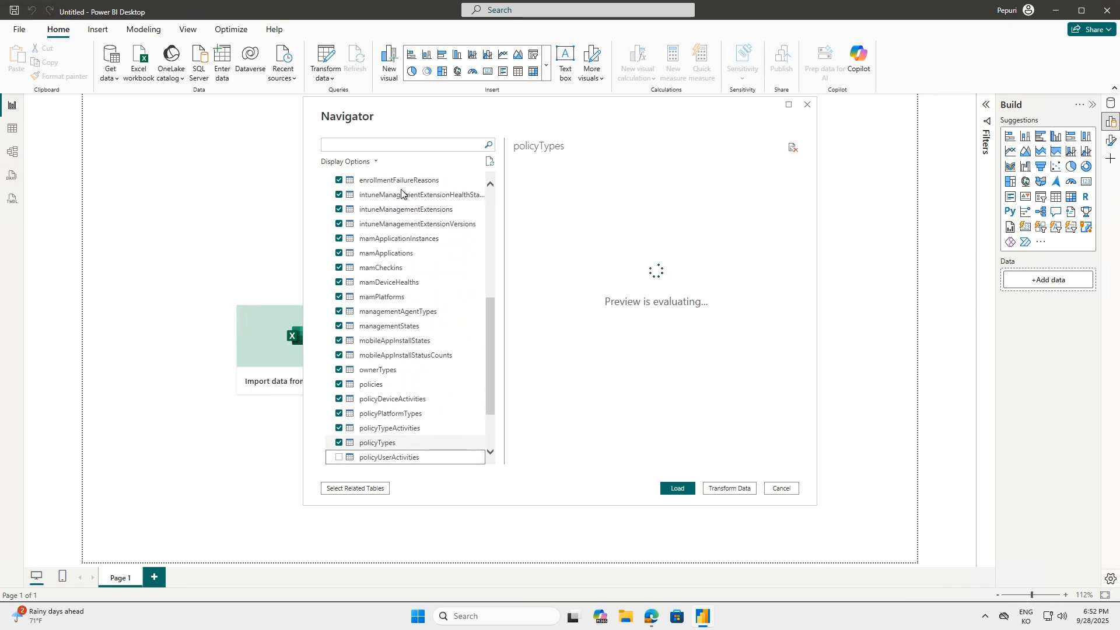
pyautogui.click(675, 489)
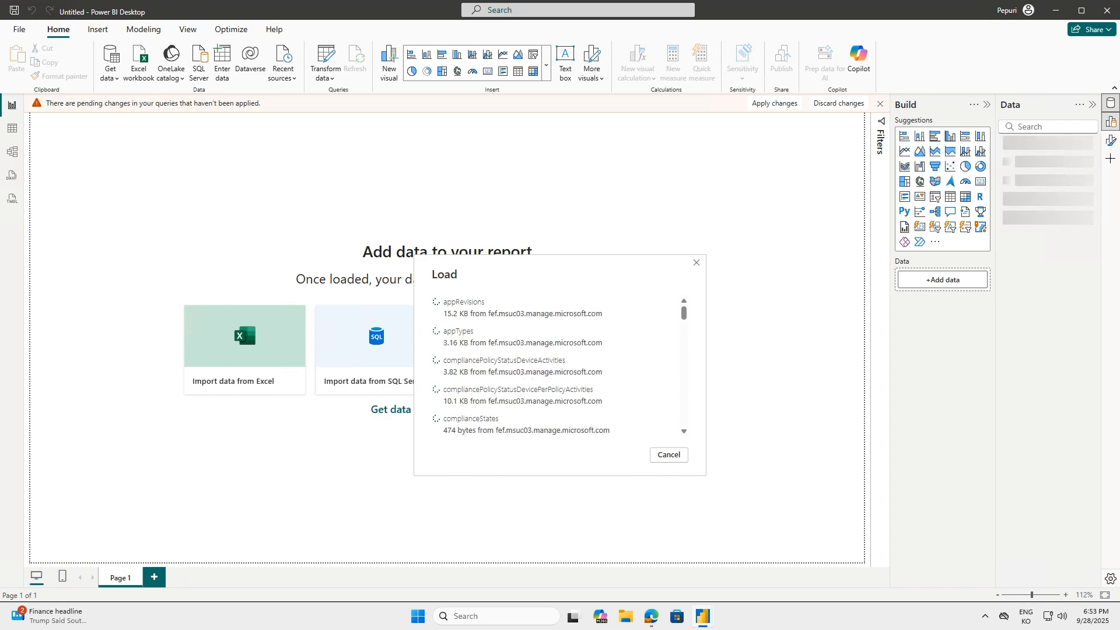
# Examine the loaded deviceTypes data in Table view and the relationships between the tables in Model view
pyautogui.click(12, 128)
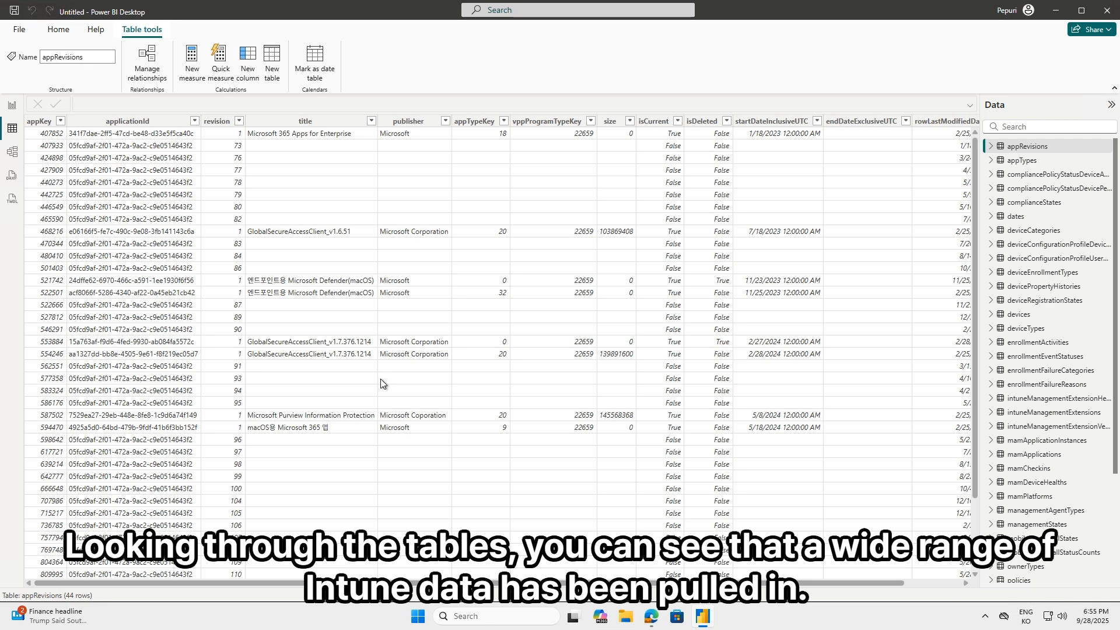
pyautogui.click(1033, 330)
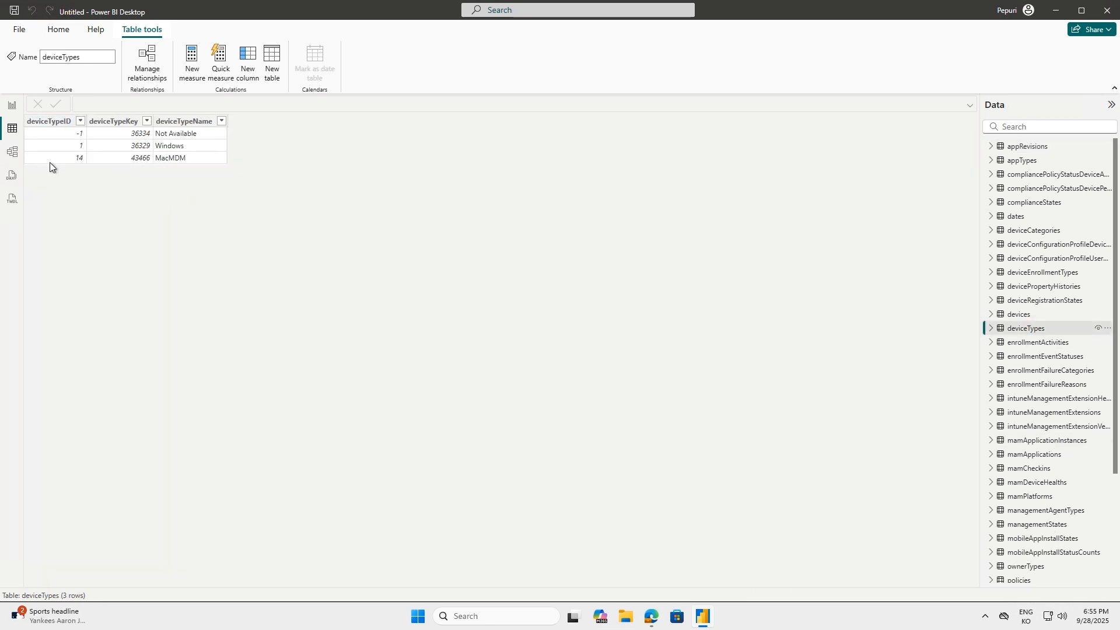
pyautogui.click(13, 153)
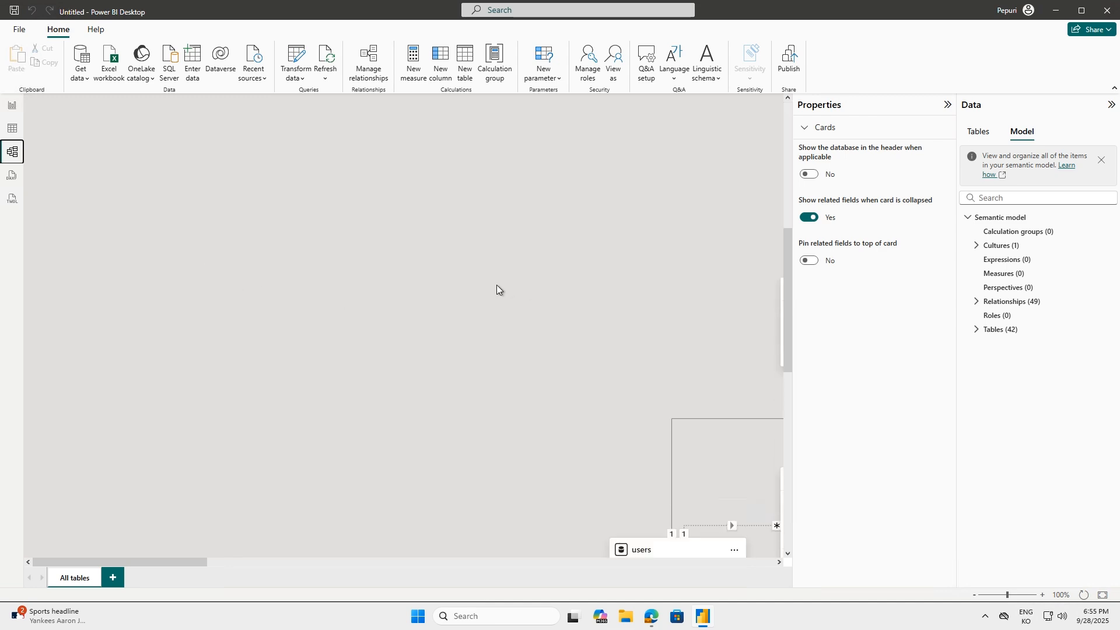
pyautogui.scroll(-2, 496, 284)
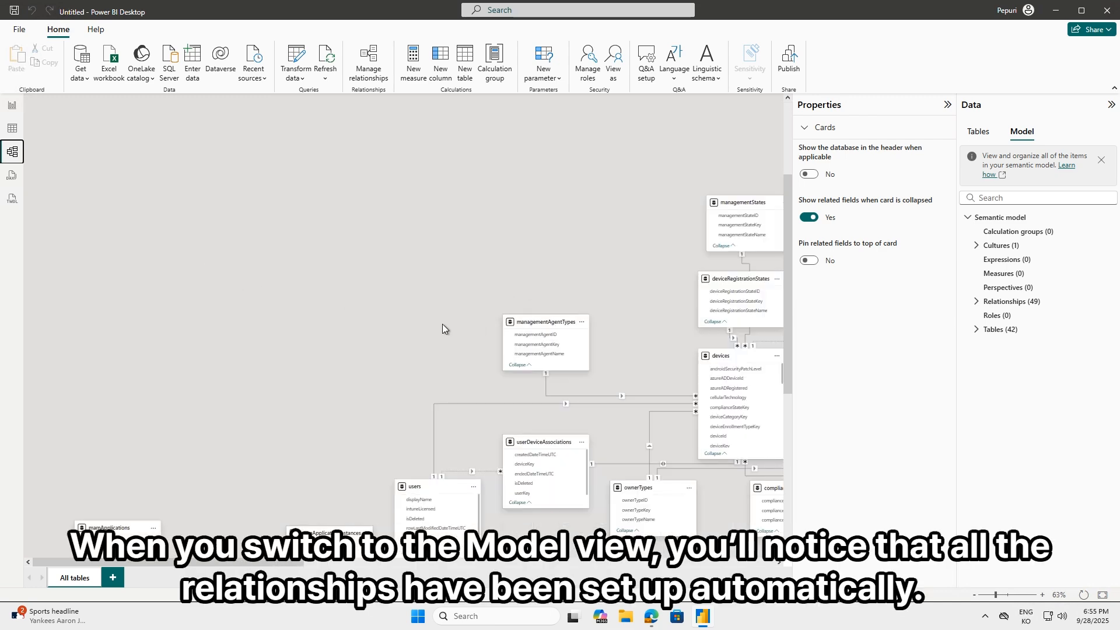
pyautogui.moveTo(432, 322); pyautogui.dragTo(247, 258)
pyautogui.moveTo(514, 486); pyautogui.dragTo(307, 481)
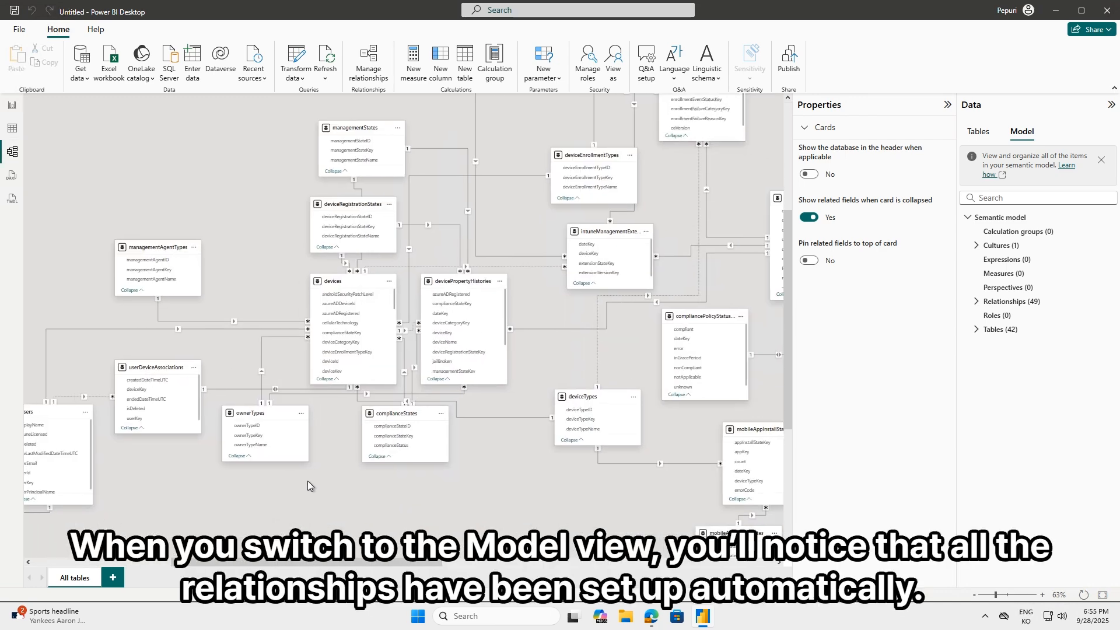
pyautogui.moveTo(524, 371); pyautogui.dragTo(394, 452)
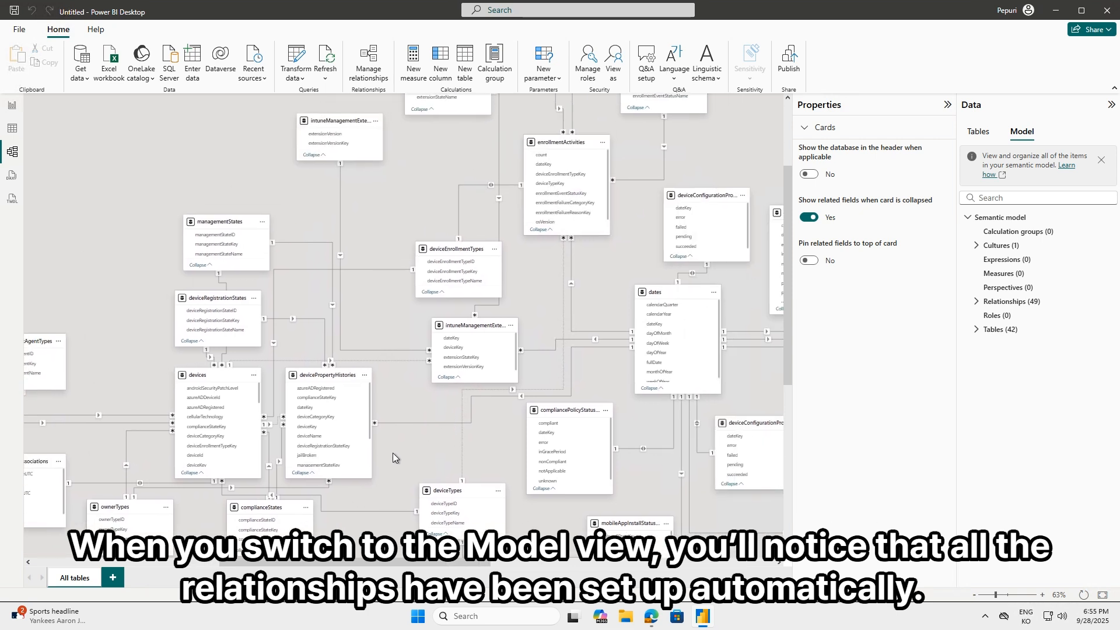
pyautogui.moveTo(527, 264); pyautogui.dragTo(201, 268)
pyautogui.moveTo(489, 326); pyautogui.dragTo(295, 191)
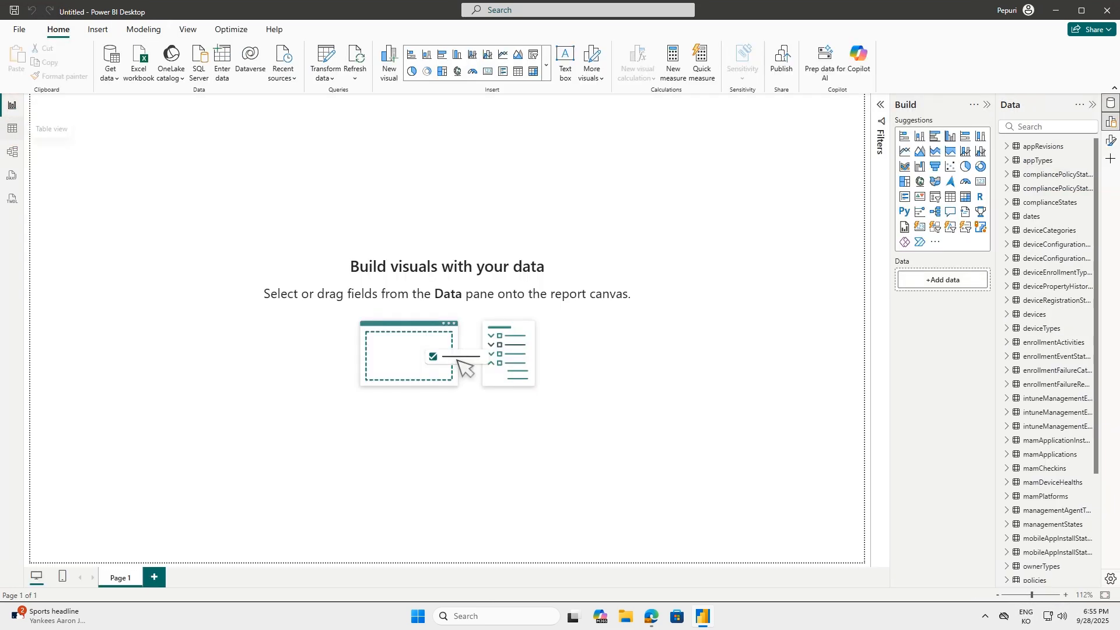
# Create a new blank report and close the previous report containing the OData tables
pyautogui.click(19, 29)
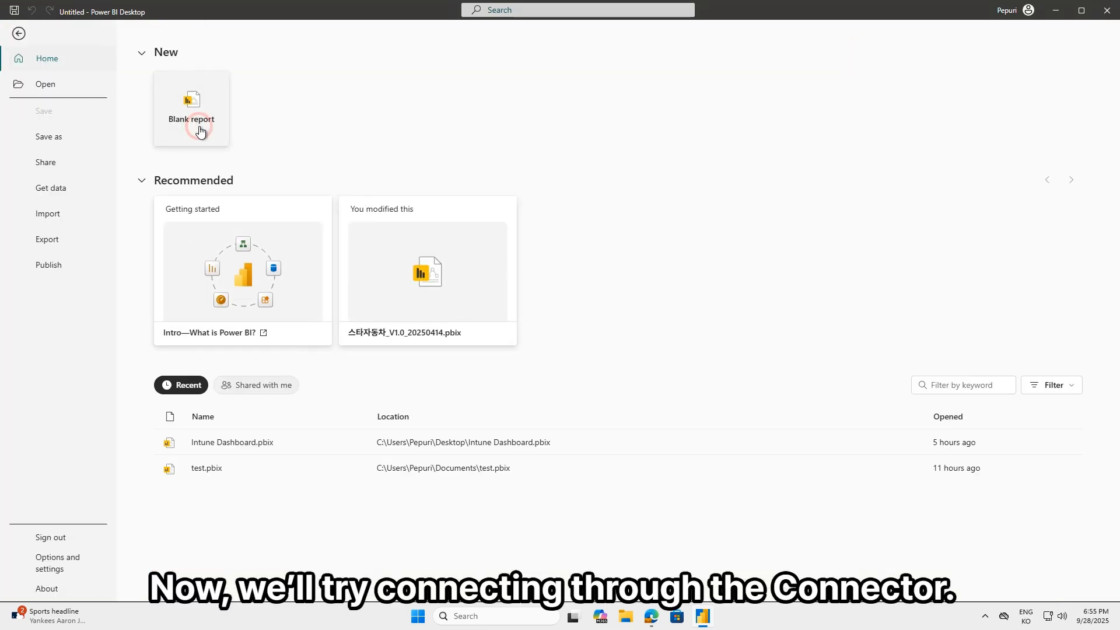
pyautogui.click(195, 125)
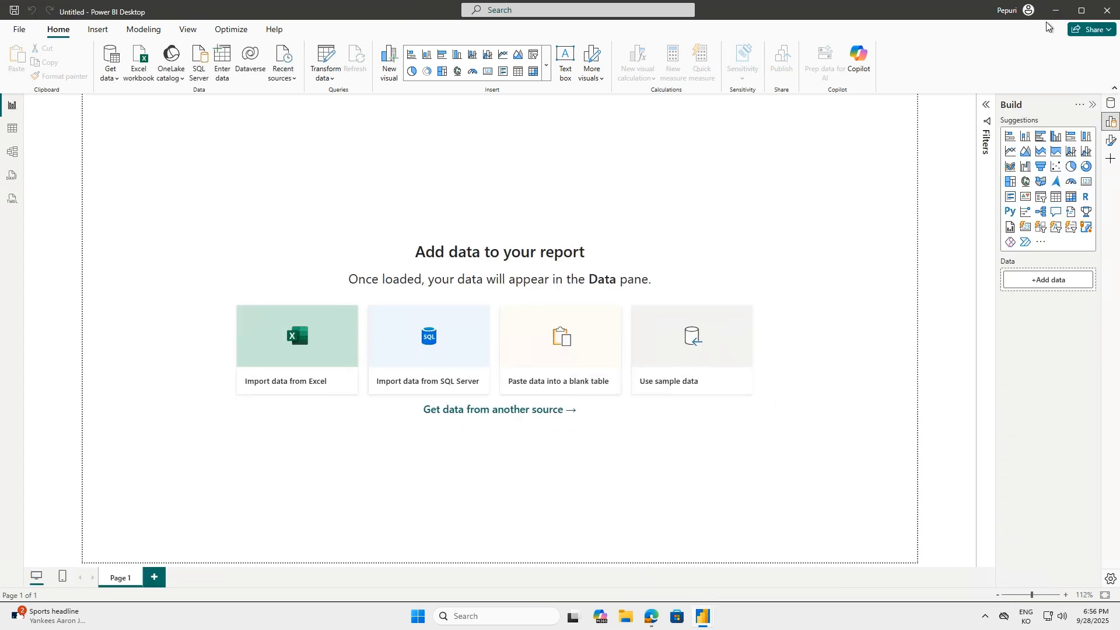
pyautogui.click(1108, 10)
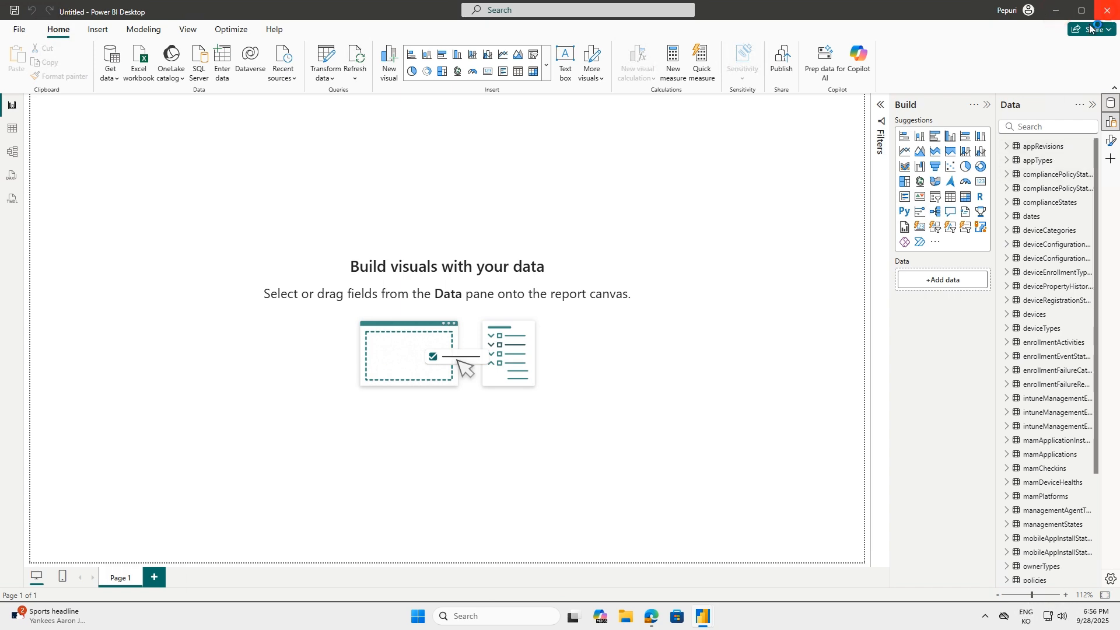
pyautogui.click(611, 328)
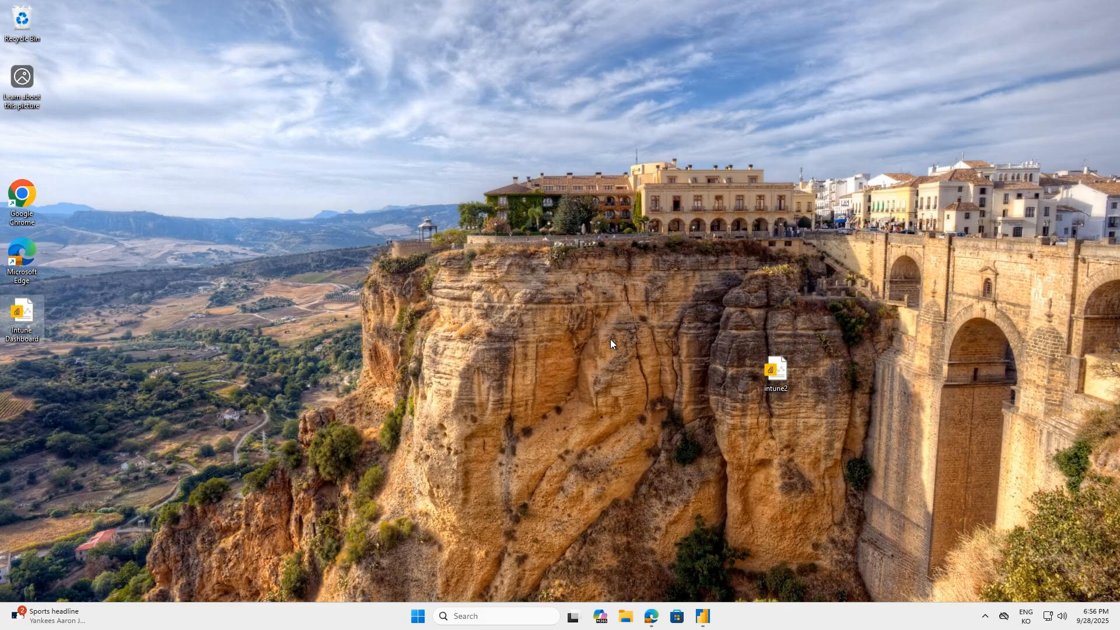
# Switch to the blank Power BI Desktop report and connect to the Intune Data Warehouse (Beta) online service as a data source
pyautogui.click(712, 622)
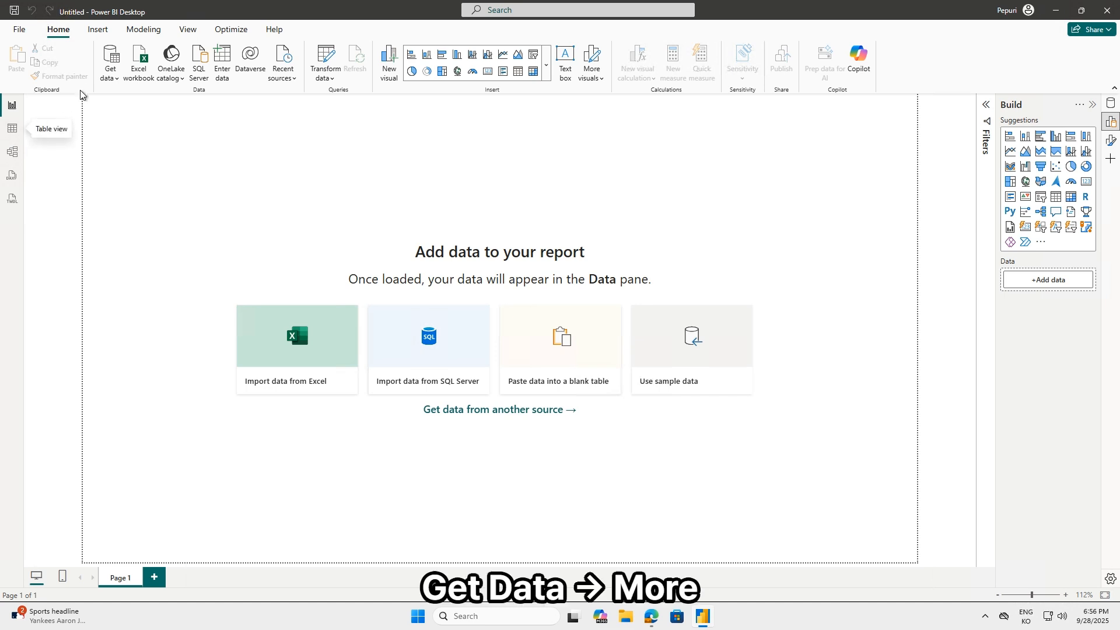
pyautogui.click(110, 70)
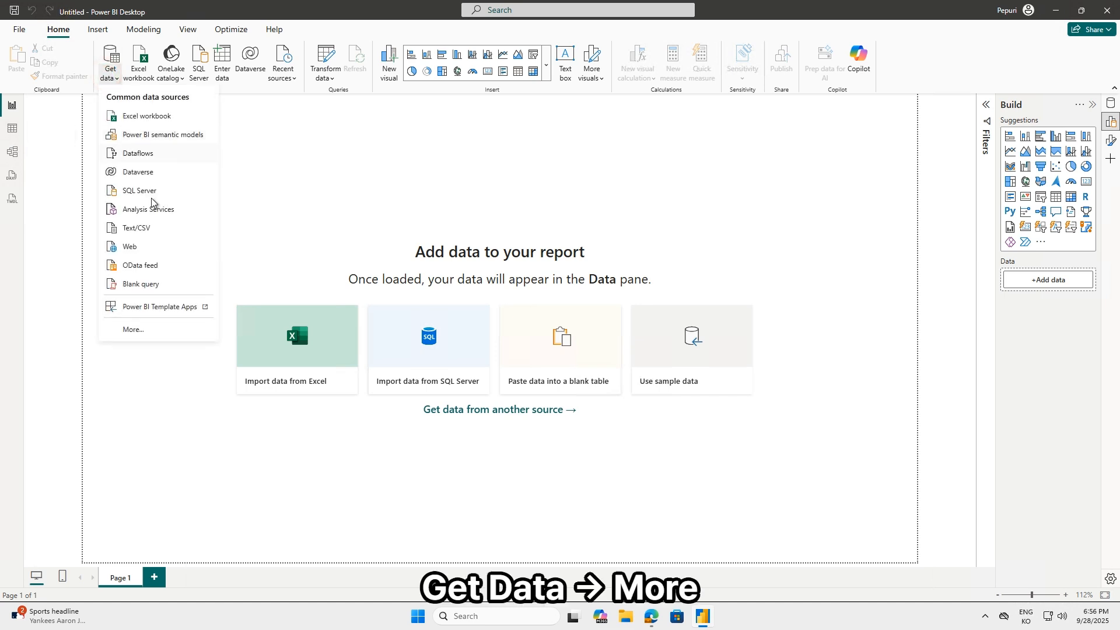
pyautogui.click(131, 329)
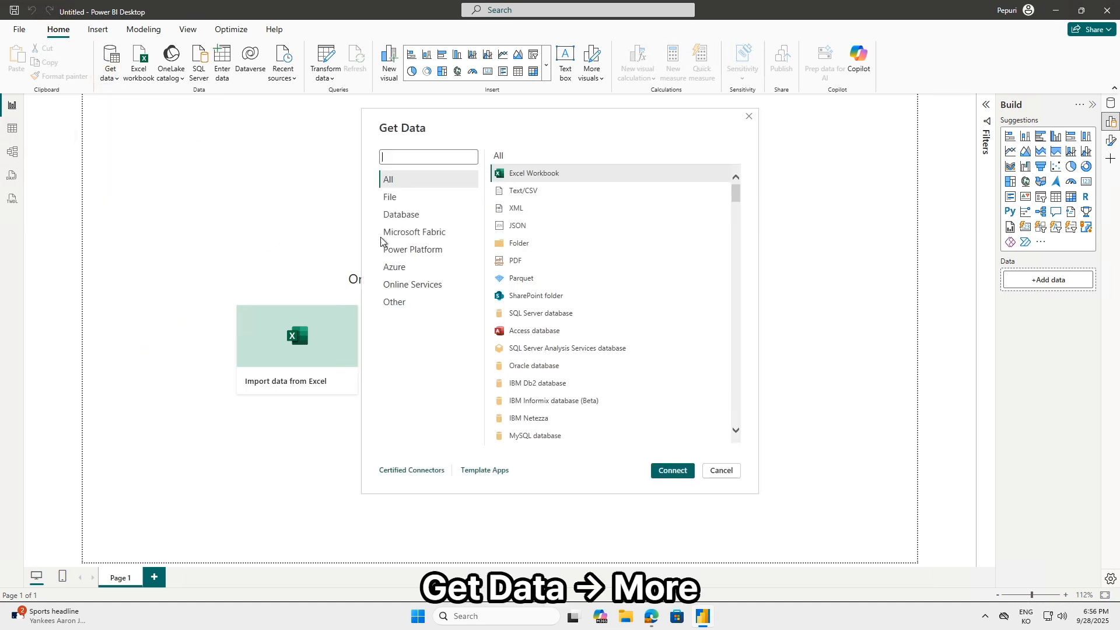
pyautogui.click(409, 286)
pyautogui.scroll(-10, 593, 307)
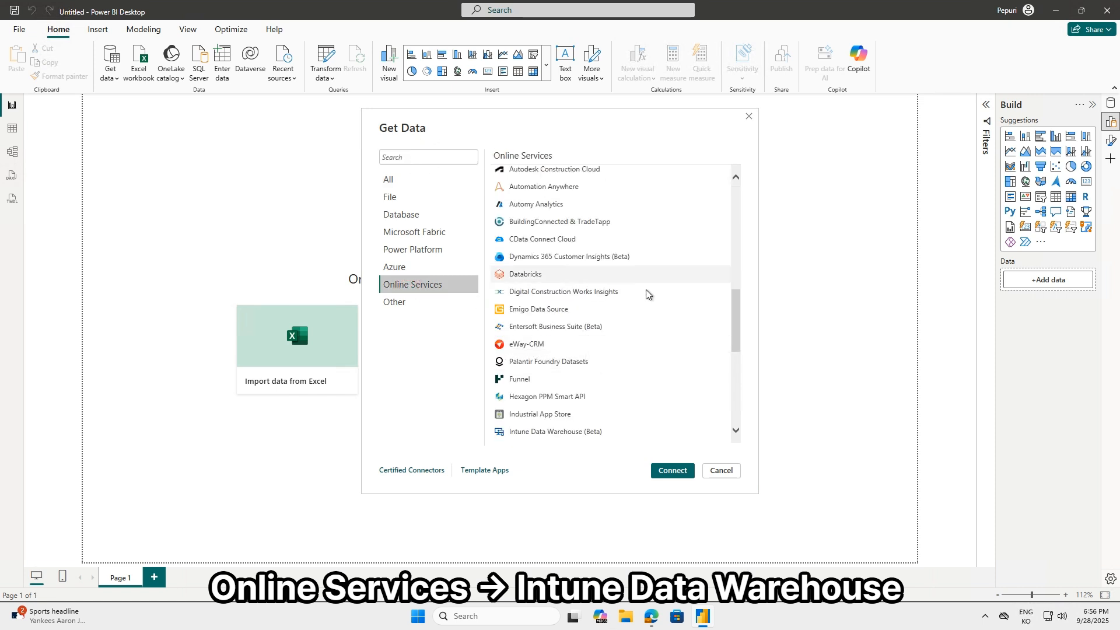
pyautogui.scroll(-3, 625, 309)
pyautogui.click(580, 348)
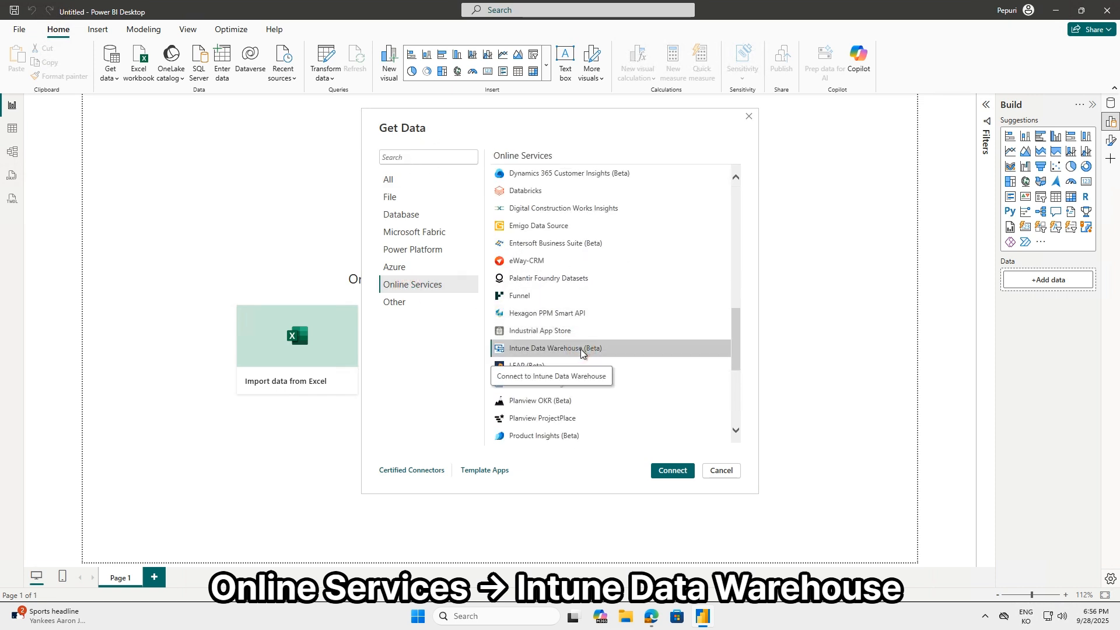
pyautogui.click(661, 472)
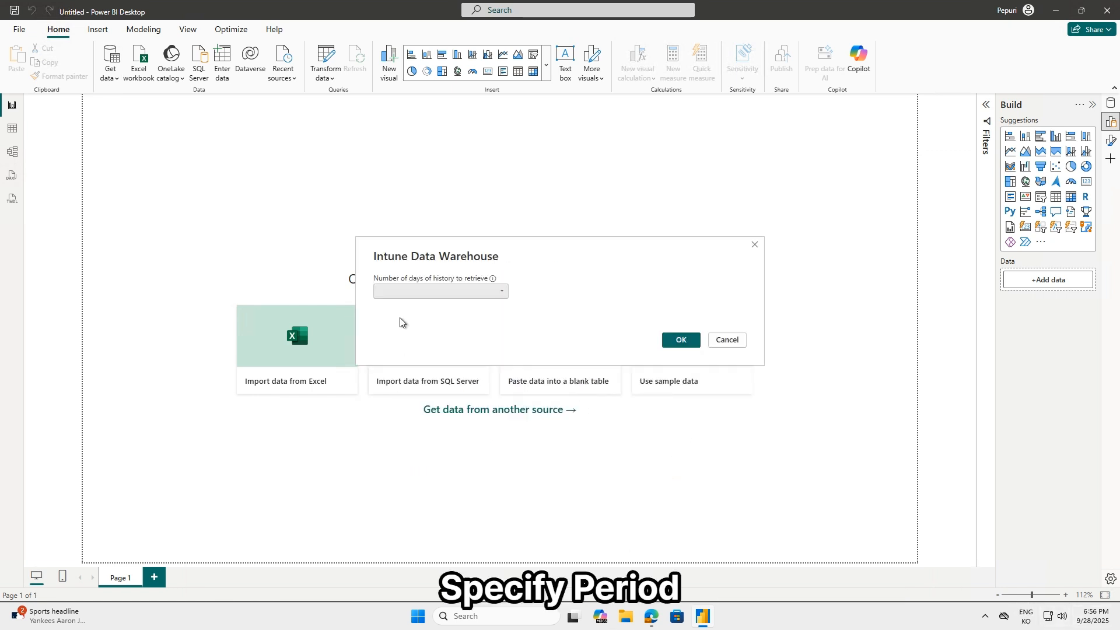
# Set the number of days of history to retrieve to 60 and confirm
pyautogui.click(400, 294)
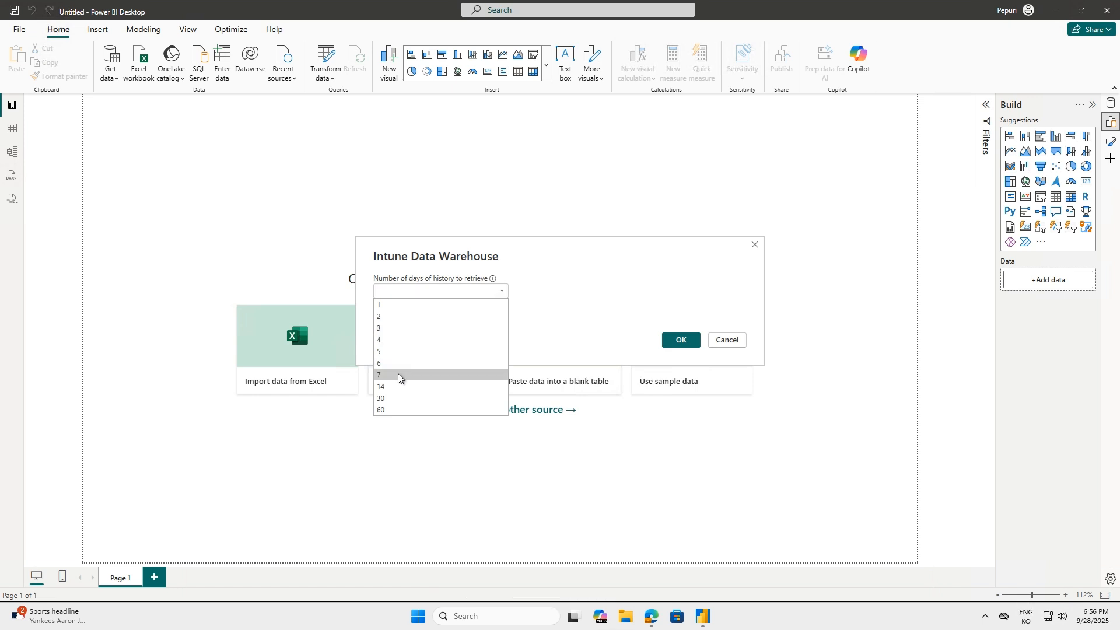
pyautogui.click(393, 411)
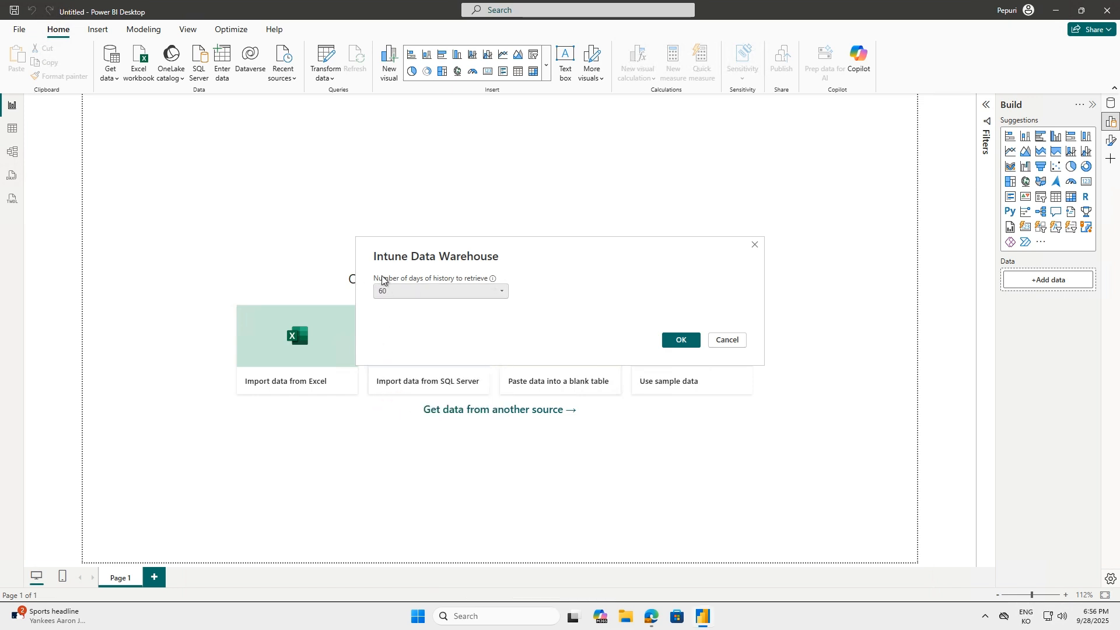
pyautogui.click(683, 346)
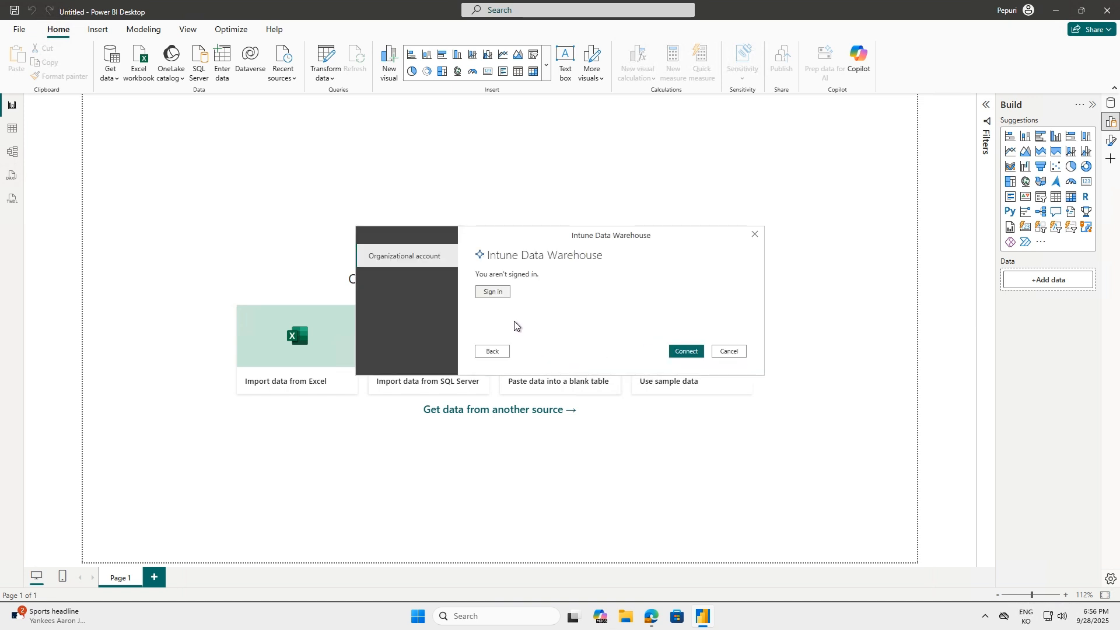
# Sign in to the Intune Data Warehouse connector with the existing organizational account and connect
pyautogui.click(491, 292)
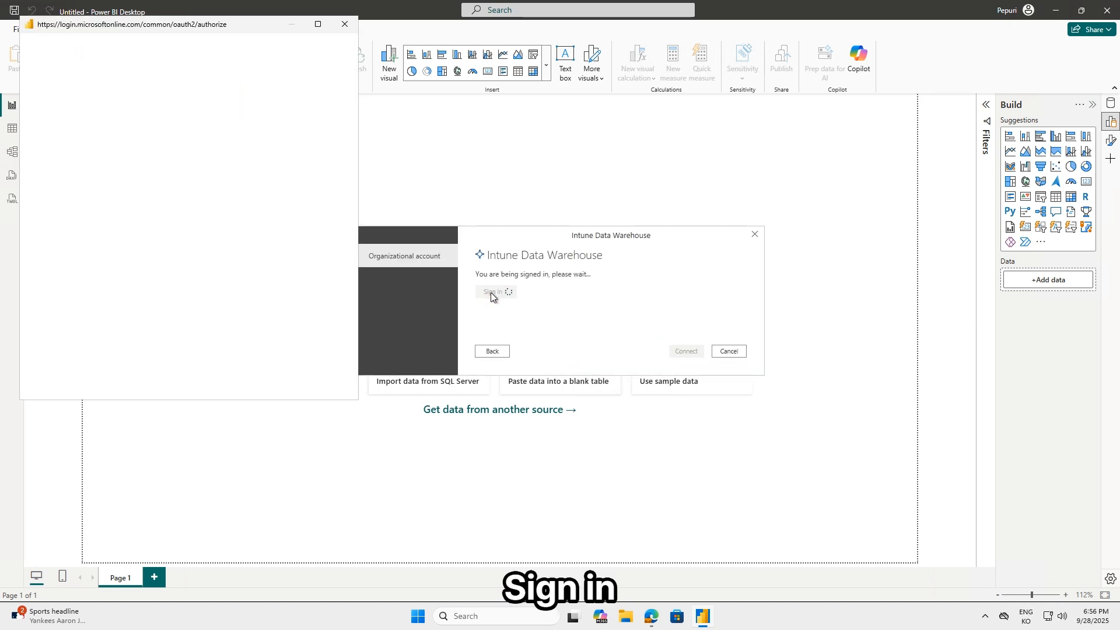
pyautogui.click(157, 168)
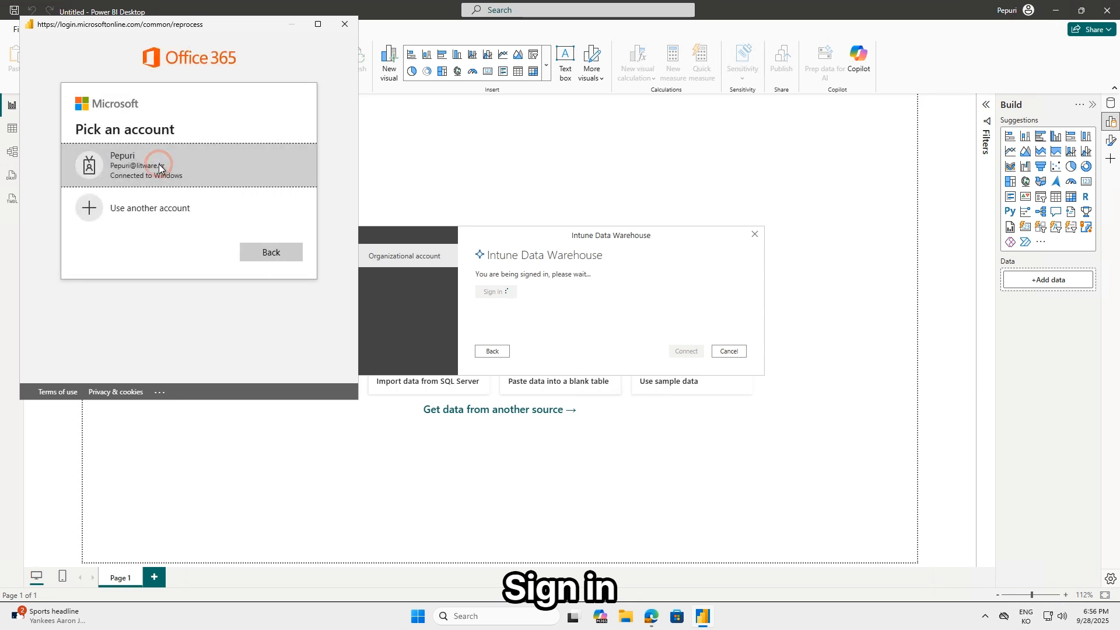
pyautogui.click(670, 354)
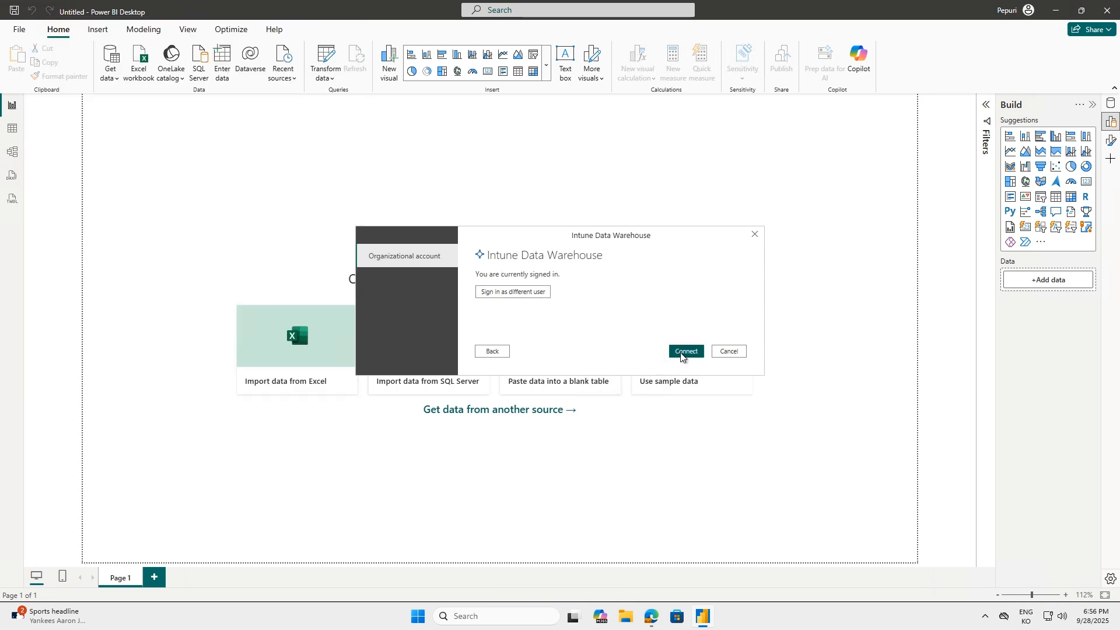
pyautogui.click(681, 354)
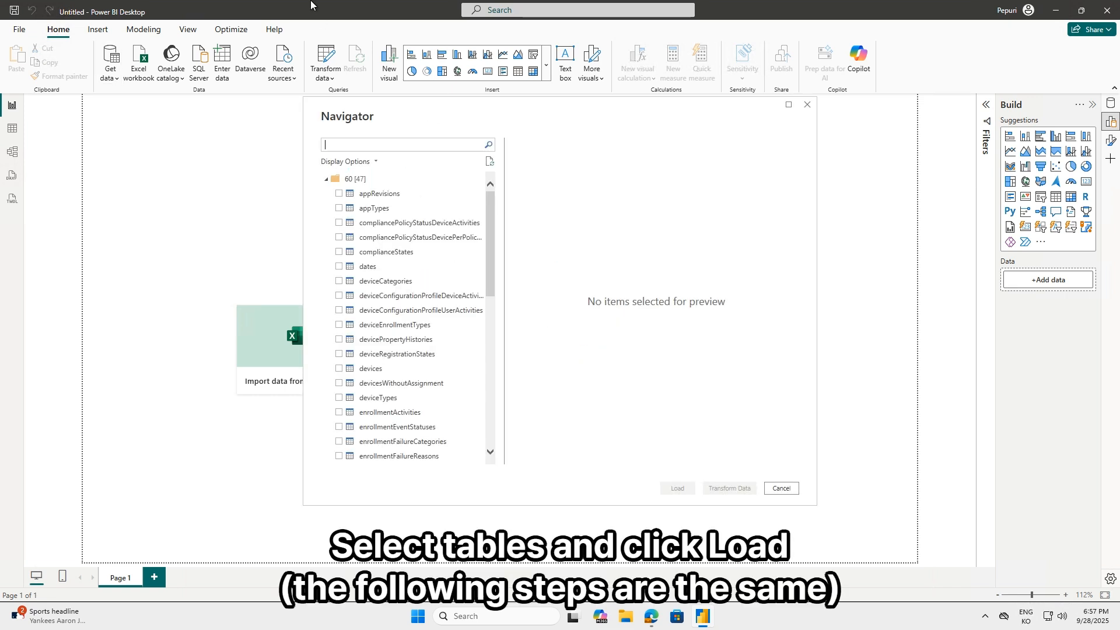
# Select all the connector's tables under the 60 folder in the Navigator, starting from appRevisions, and load them into the report
pyautogui.click(364, 194)
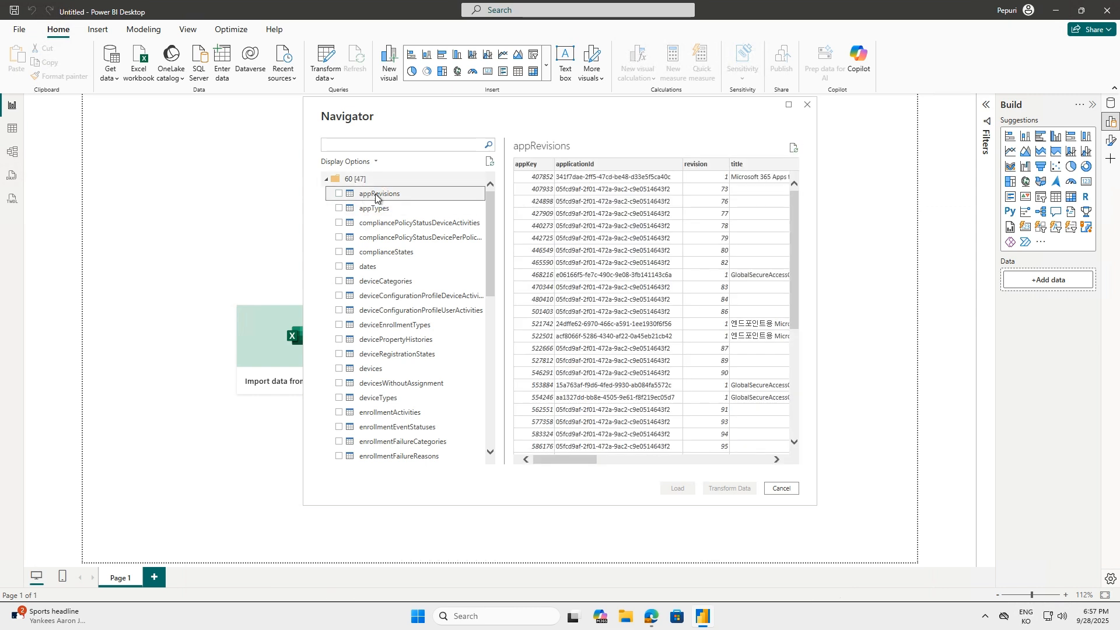
pyautogui.press('space')
pyautogui.press('Down')
pyautogui.press('space')
pyautogui.press('Down')
pyautogui.press('space')
pyautogui.press('Down')
pyautogui.press('space')
pyautogui.press('Down')
pyautogui.press('space')
pyautogui.press('Down')
pyautogui.press('space')
pyautogui.press('Down')
pyautogui.press('space')
pyautogui.press('Down')
pyautogui.press('space')
pyautogui.press('Down')
pyautogui.press('space')
pyautogui.press('Down')
pyautogui.press('space')
pyautogui.press('Down')
pyautogui.press('space')
pyautogui.press('Down')
pyautogui.press('space')
pyautogui.press('Down')
pyautogui.press('space')
pyautogui.press('Down')
pyautogui.press('space')
pyautogui.press('Down')
pyautogui.press('space')
pyautogui.press('Down')
pyautogui.press('space')
pyautogui.press('Down')
pyautogui.press('space')
pyautogui.press('Down')
pyautogui.press('space')
pyautogui.press('Down')
pyautogui.press('space')
pyautogui.press('Down')
pyautogui.press('Down')
pyautogui.press('space')
pyautogui.press('Down')
pyautogui.press('space')
pyautogui.press('Down')
pyautogui.press('space')
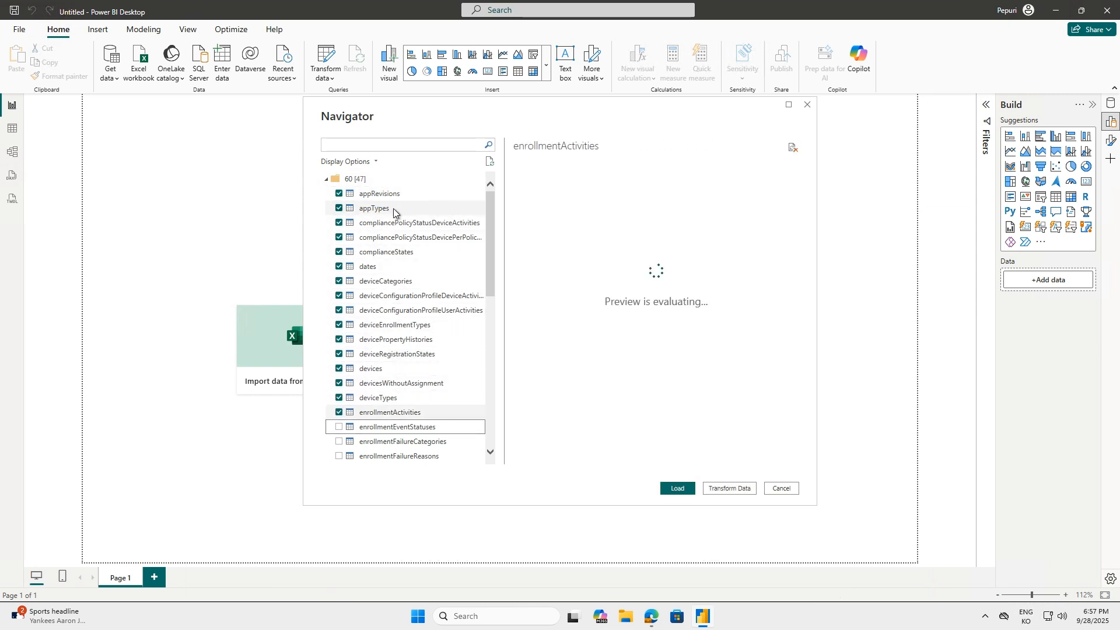
pyautogui.click(417, 413)
pyautogui.press('space')
pyautogui.scroll(-5, 417, 404)
pyautogui.click(430, 253)
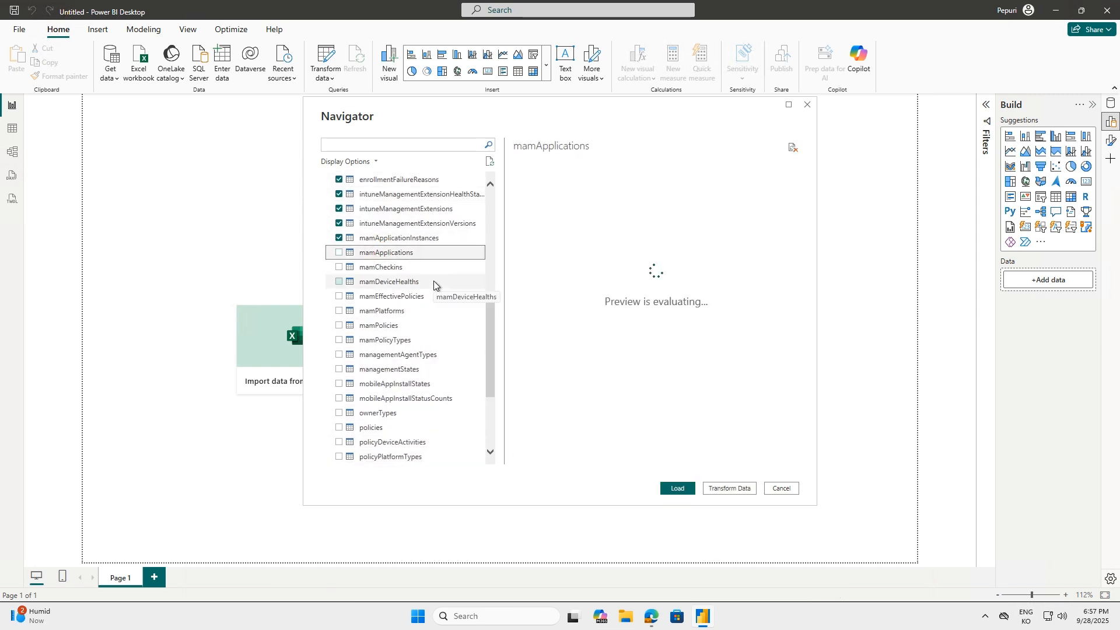
pyautogui.press('space')
pyautogui.press('Down')
pyautogui.press('space')
pyautogui.press('Down')
pyautogui.press('space')
pyautogui.press('Down')
pyautogui.press('space')
pyautogui.press('Down')
pyautogui.press('space')
pyautogui.press('Down')
pyautogui.press('space')
pyautogui.press('Down')
pyautogui.press('Down')
pyautogui.press('space')
pyautogui.press('Down')
pyautogui.press('space')
pyautogui.press('Up')
pyautogui.press('Up')
pyautogui.press('space')
pyautogui.press('Down')
pyautogui.press('Down')
pyautogui.press('Down')
pyautogui.press('space')
pyautogui.press('Down')
pyautogui.press('space')
pyautogui.press('Down')
pyautogui.press('space')
pyautogui.press('Down')
pyautogui.press('space')
pyautogui.press('Down')
pyautogui.press('space')
pyautogui.press('Down')
pyautogui.press('space')
pyautogui.press('Down')
pyautogui.press('space')
pyautogui.press('Down')
pyautogui.press('space')
pyautogui.press('Down')
pyautogui.press('space')
pyautogui.press('Down')
pyautogui.press('space')
pyautogui.press('Down')
pyautogui.press('Down')
pyautogui.press('space')
pyautogui.press('Down')
pyautogui.press('space')
pyautogui.press('Down')
pyautogui.press('space')
pyautogui.press('Down')
pyautogui.press('space')
pyautogui.press('Up')
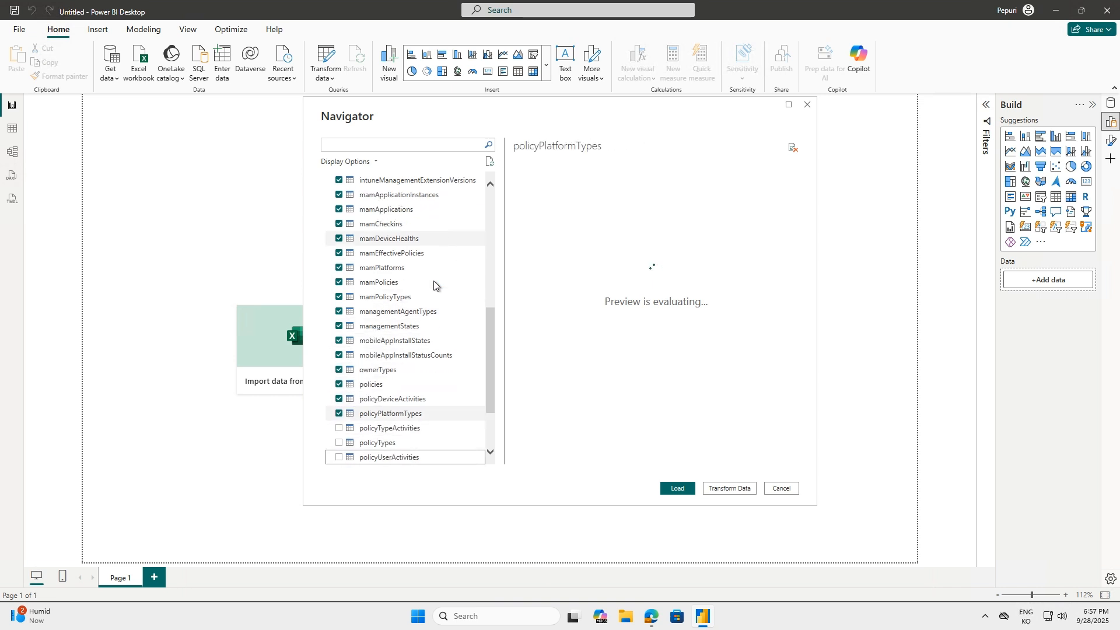
pyautogui.press('Up')
pyautogui.press('Up')
pyautogui.press('Up')
pyautogui.press('space')
pyautogui.press('Down')
pyautogui.press('Down')
pyautogui.press('Down')
pyautogui.press('Down')
pyautogui.click(673, 487)
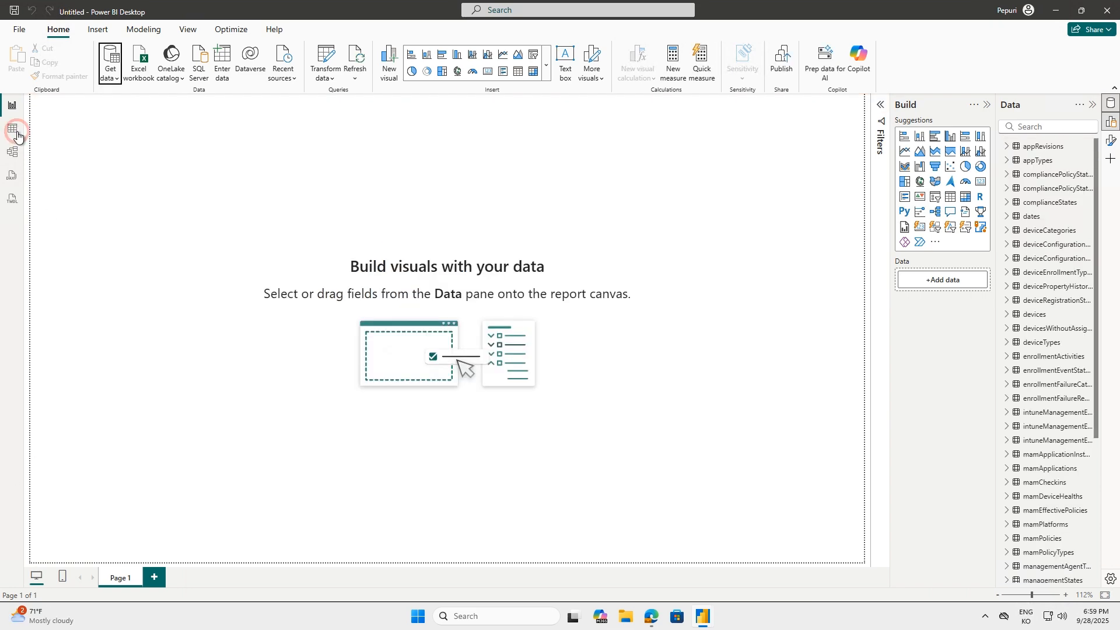
# Examine the loaded appRevisions data in Table view and the connector tables' relationships in Model view
pyautogui.click(16, 134)
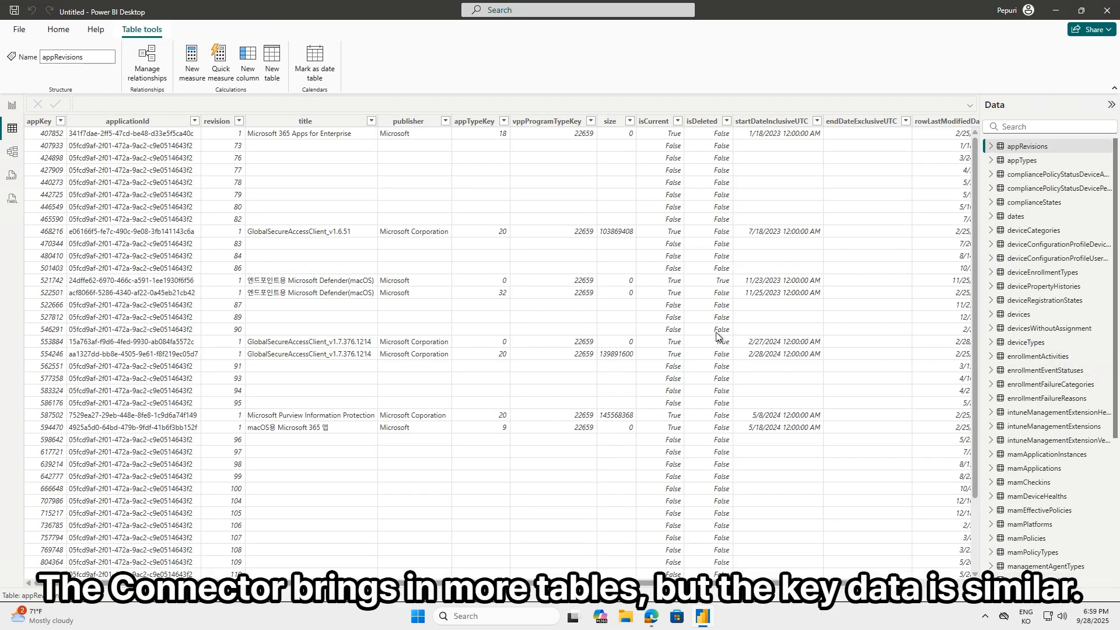
pyautogui.click(12, 151)
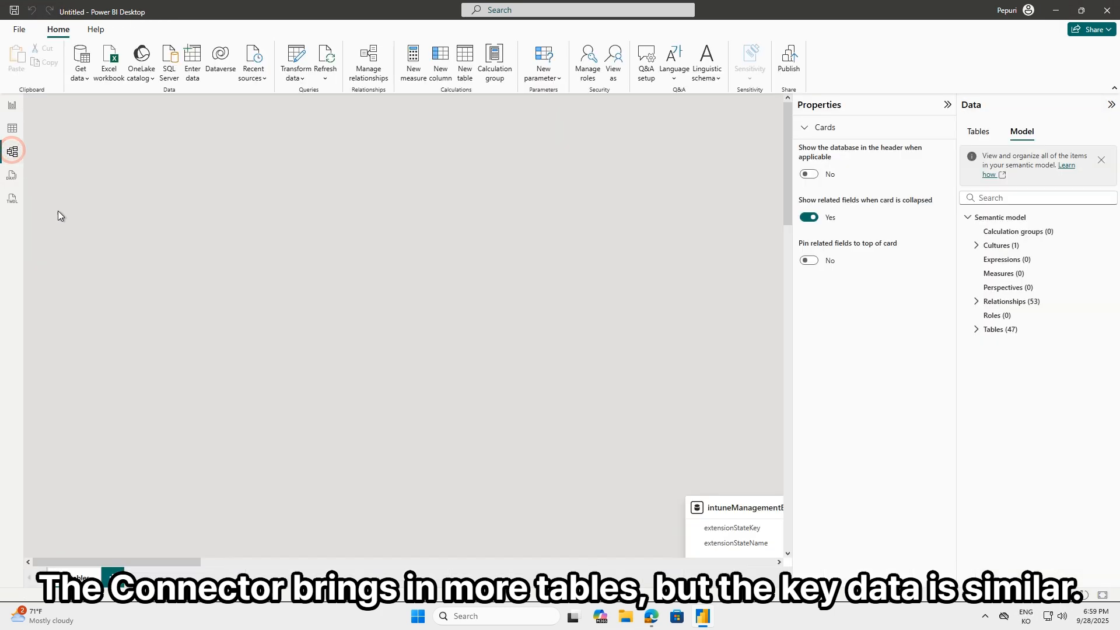
pyautogui.scroll(-5, 605, 421)
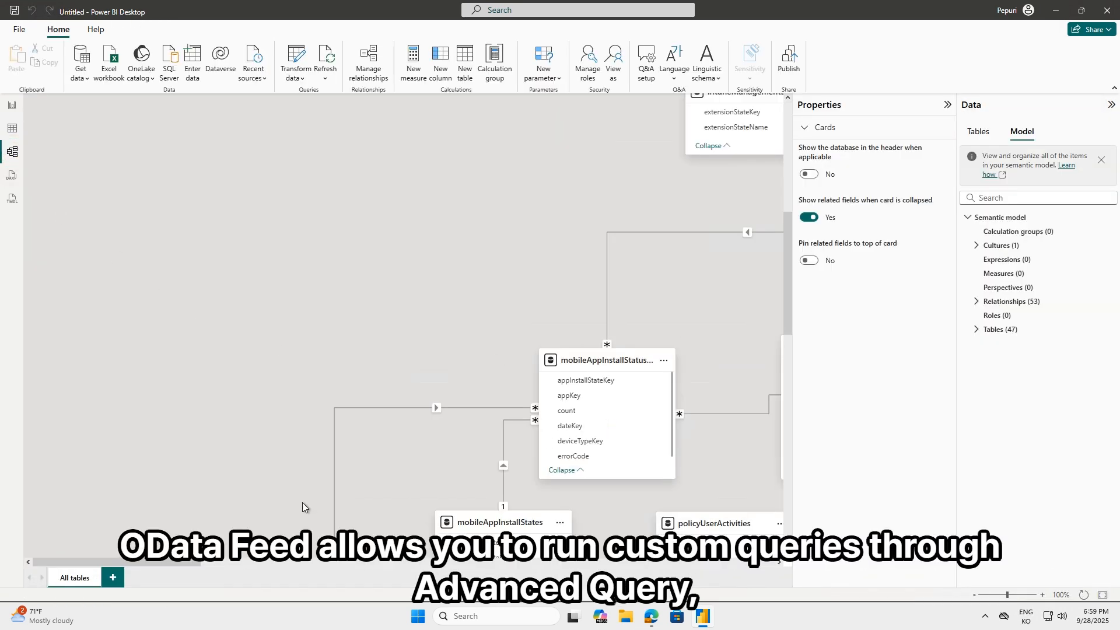
pyautogui.moveTo(98, 562); pyautogui.dragTo(457, 565)
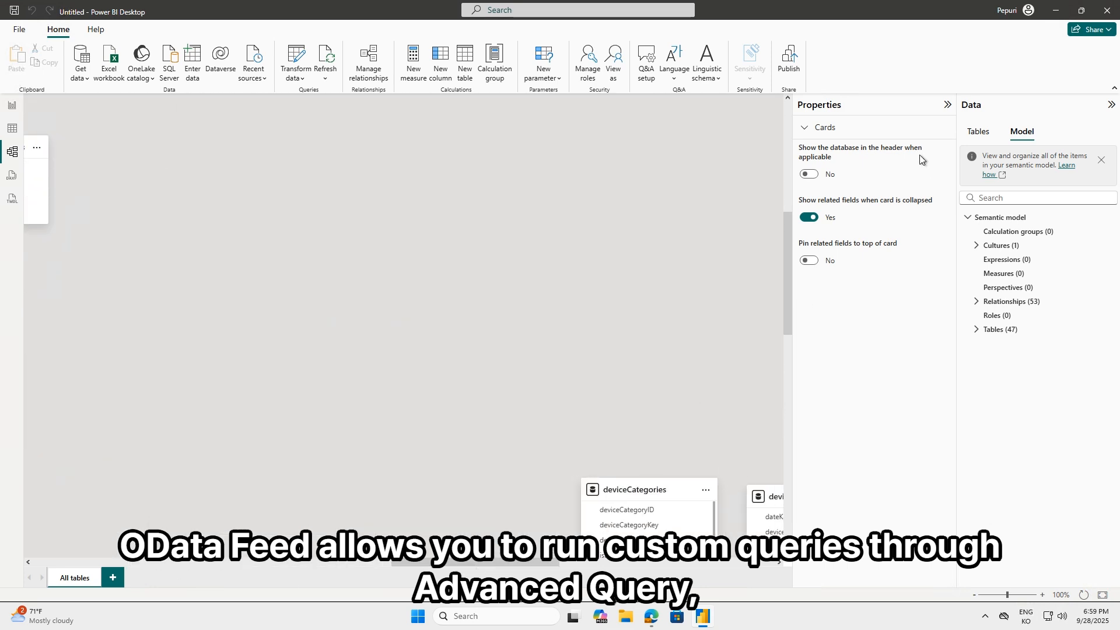
pyautogui.click(945, 106)
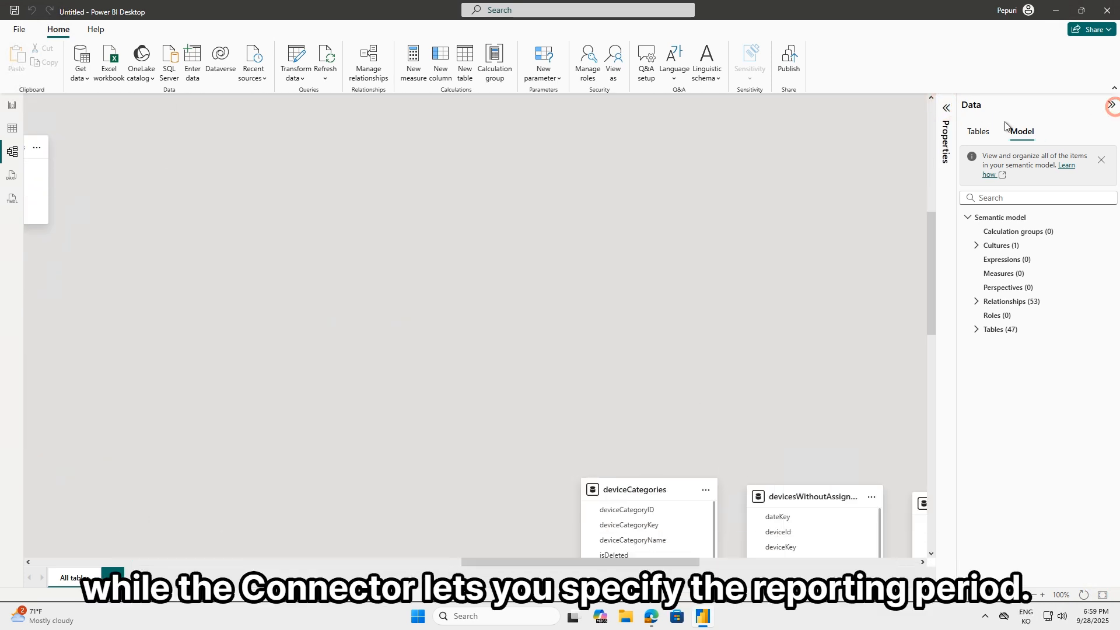
pyautogui.moveTo(641, 312); pyautogui.dragTo(640, 313)
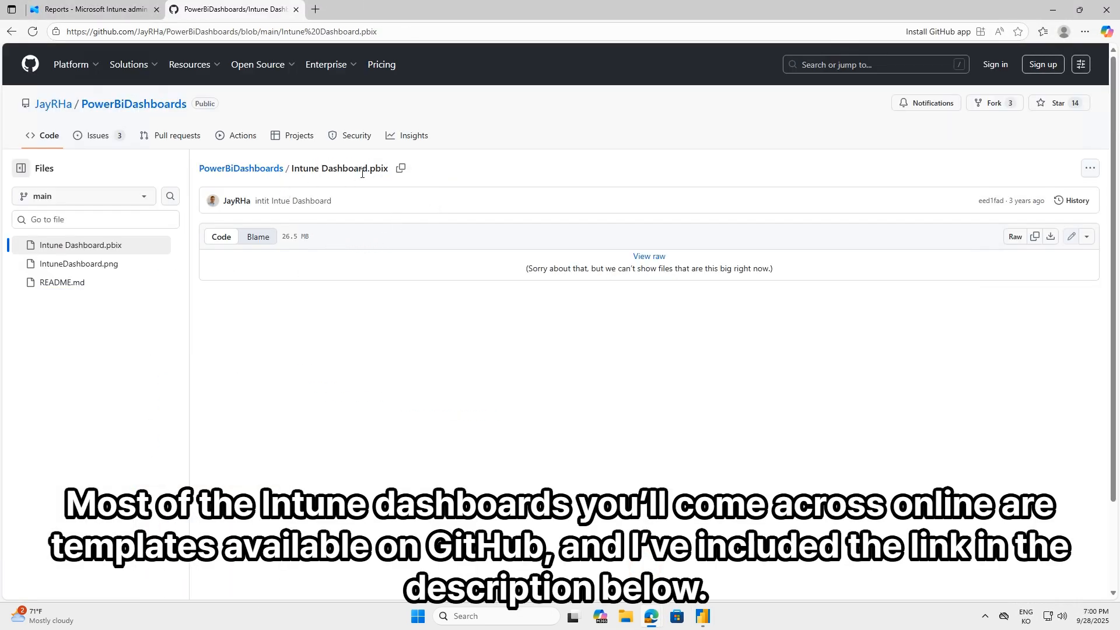
# Download the Intune Dashboard.pbix template from the PowerBiDashboards GitHub repository and open it in Power BI Desktop
pyautogui.click(1047, 241)
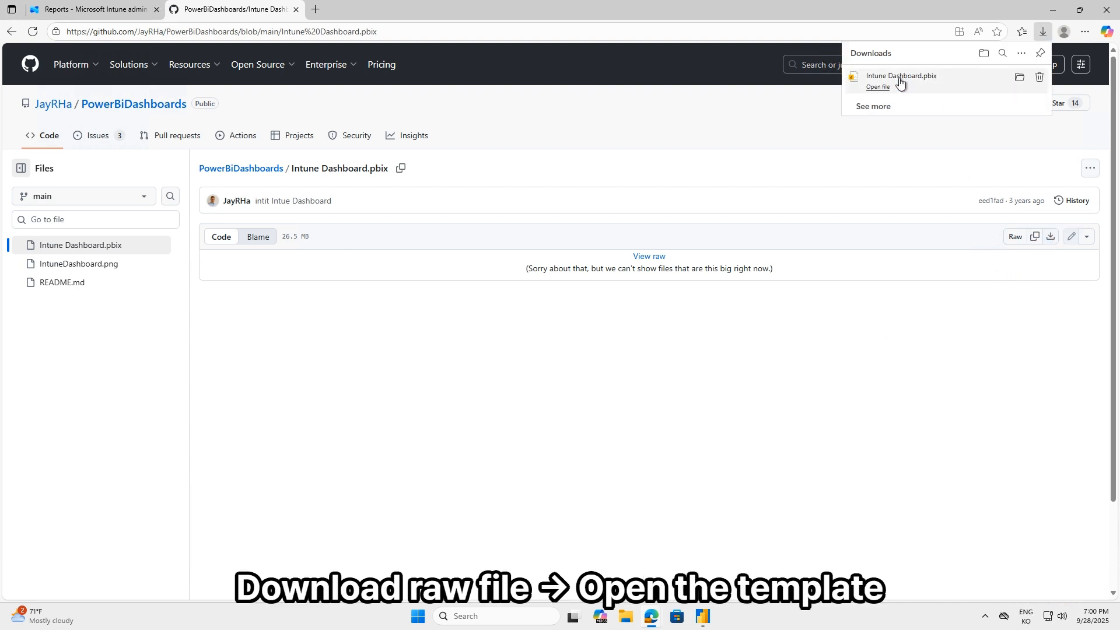
pyautogui.click(875, 89)
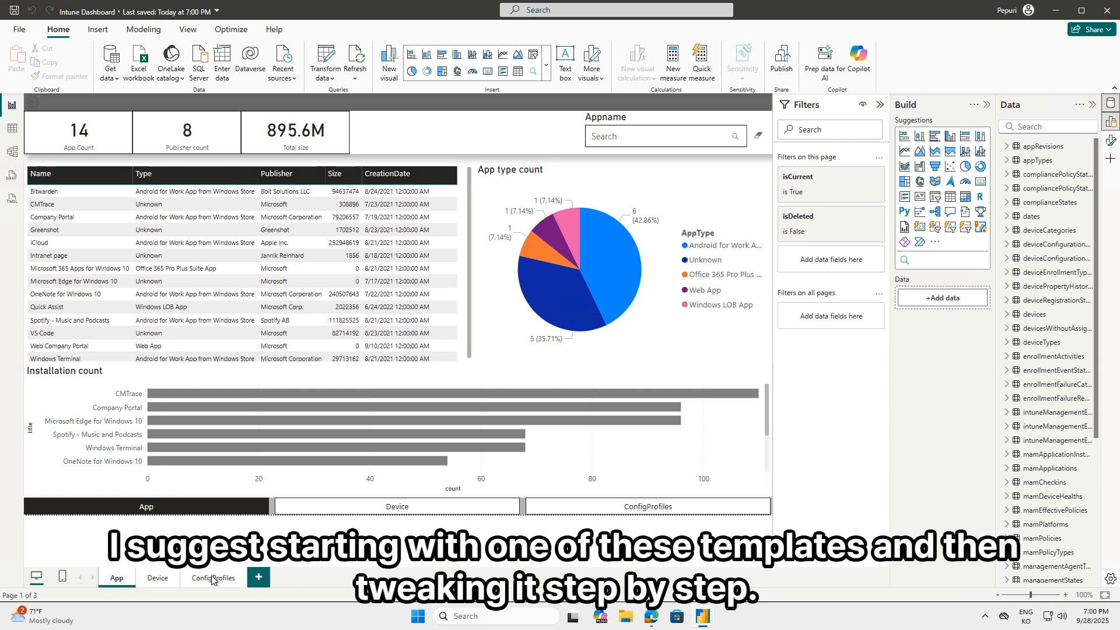
# Review the template's Device page, including the chart of devices by OS version, and its ConfigProfiles page
pyautogui.click(150, 579)
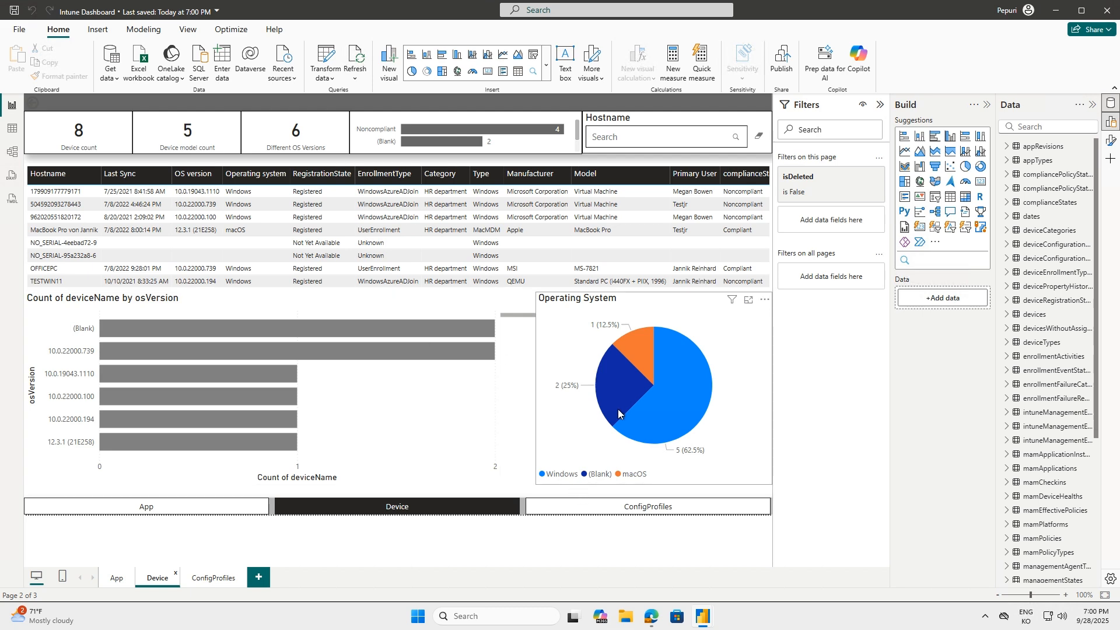
pyautogui.click(518, 438)
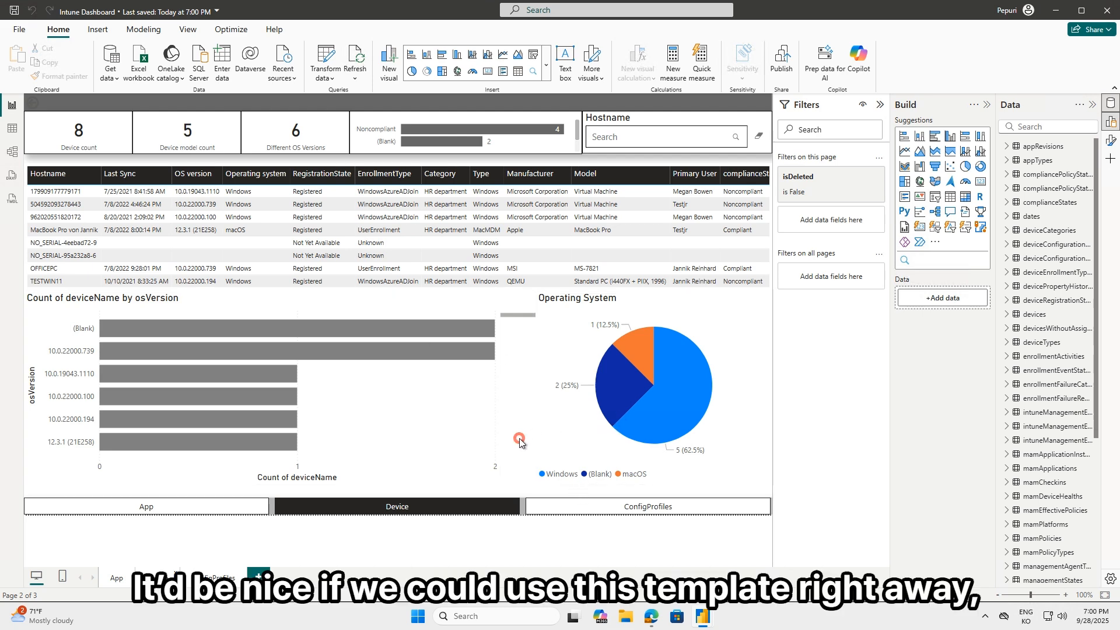
pyautogui.click(433, 460)
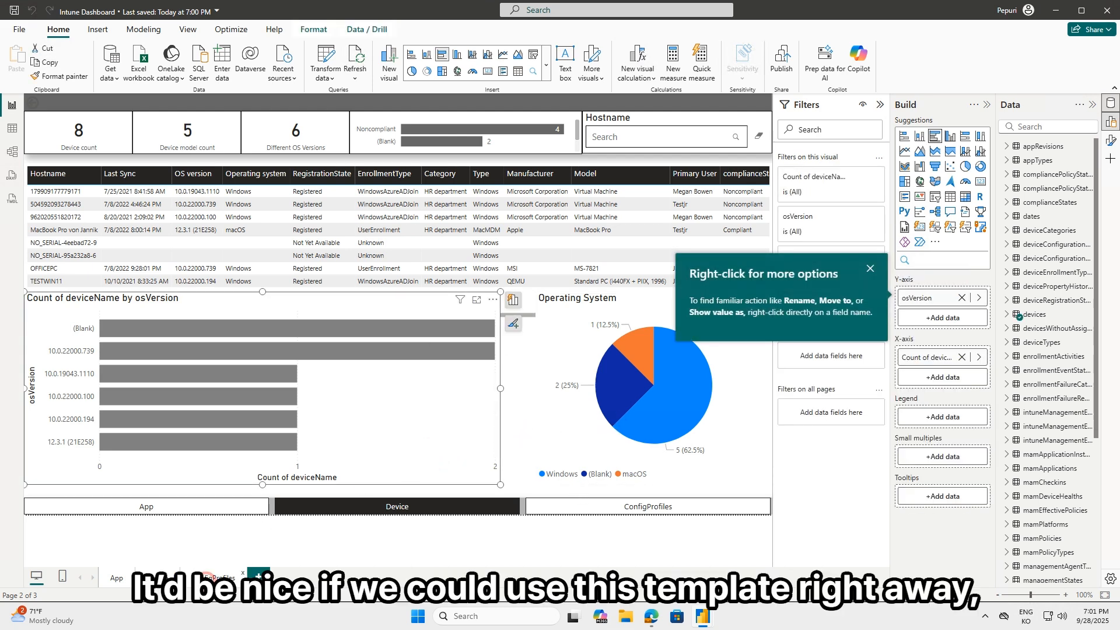
pyautogui.click(211, 578)
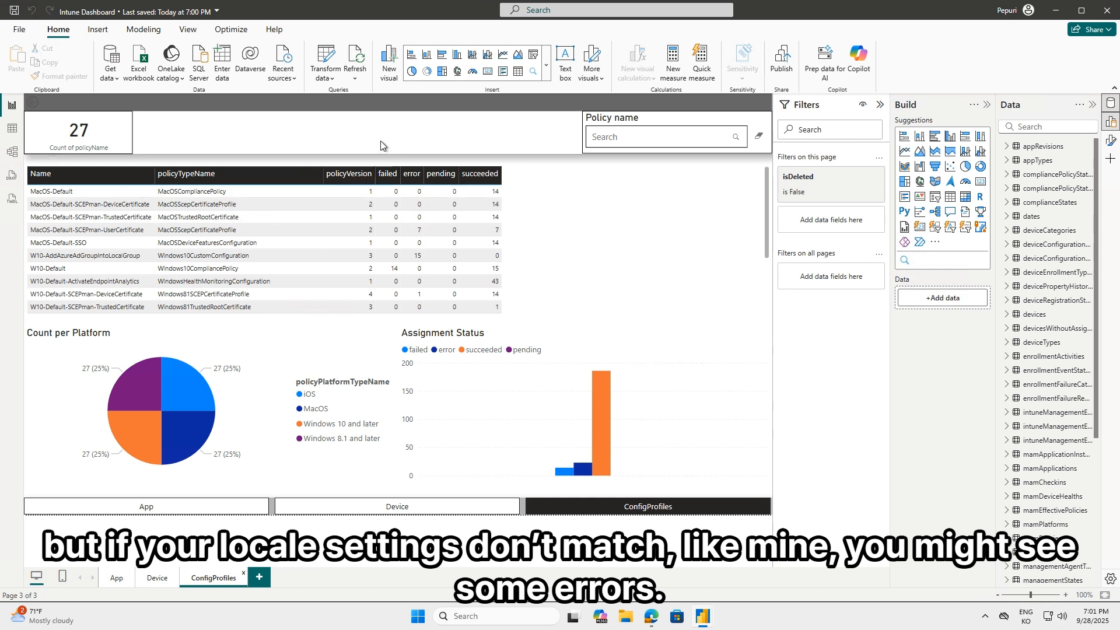
# Try to refresh all the template's tables with the latest data, and dismiss the Refresh dialog
pyautogui.click(353, 61)
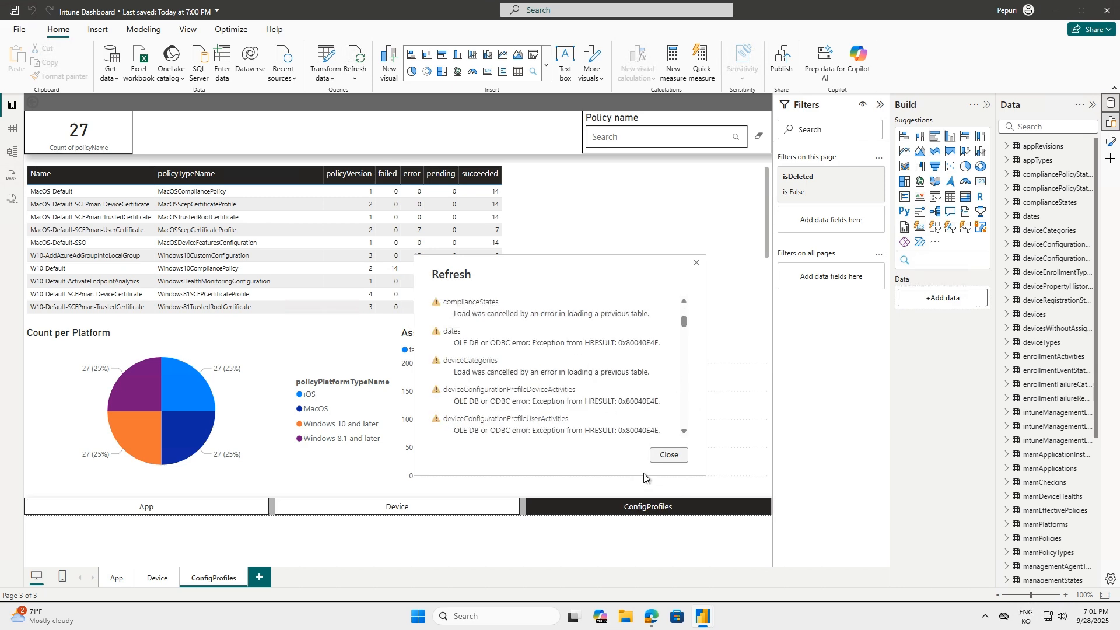
pyautogui.click(667, 455)
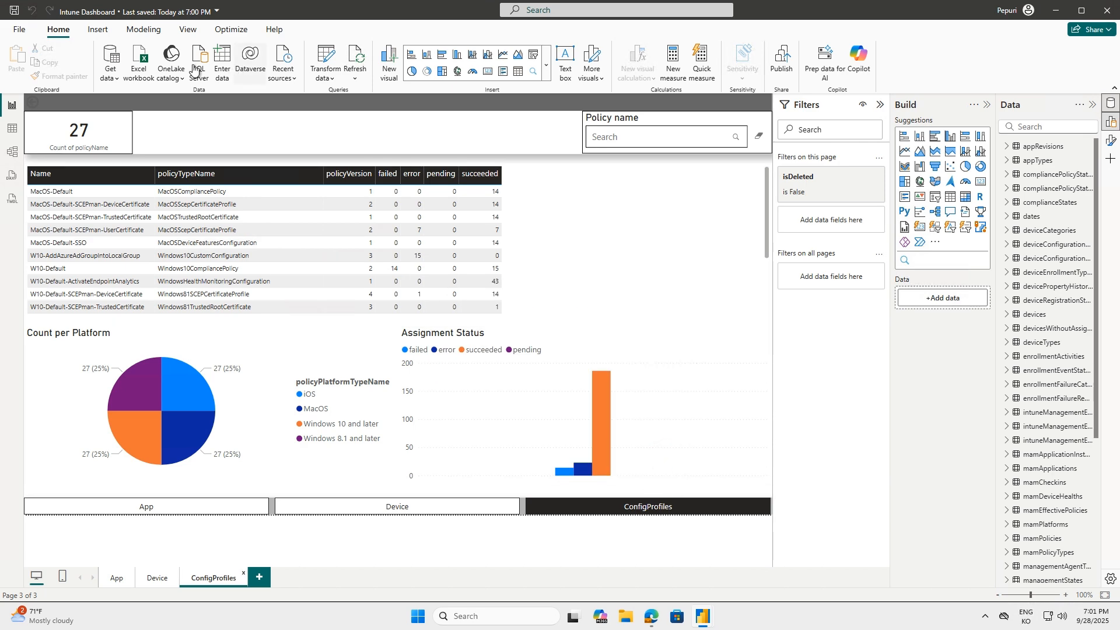
# Open the Options dialog for the Intune Dashboard report
pyautogui.click(21, 32)
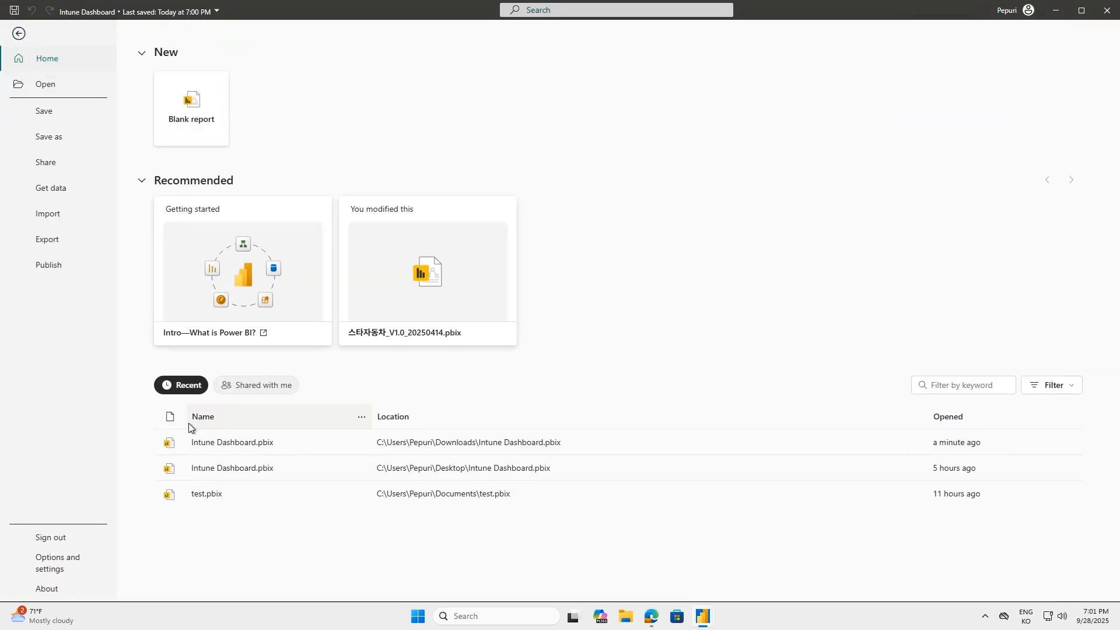
pyautogui.click(74, 562)
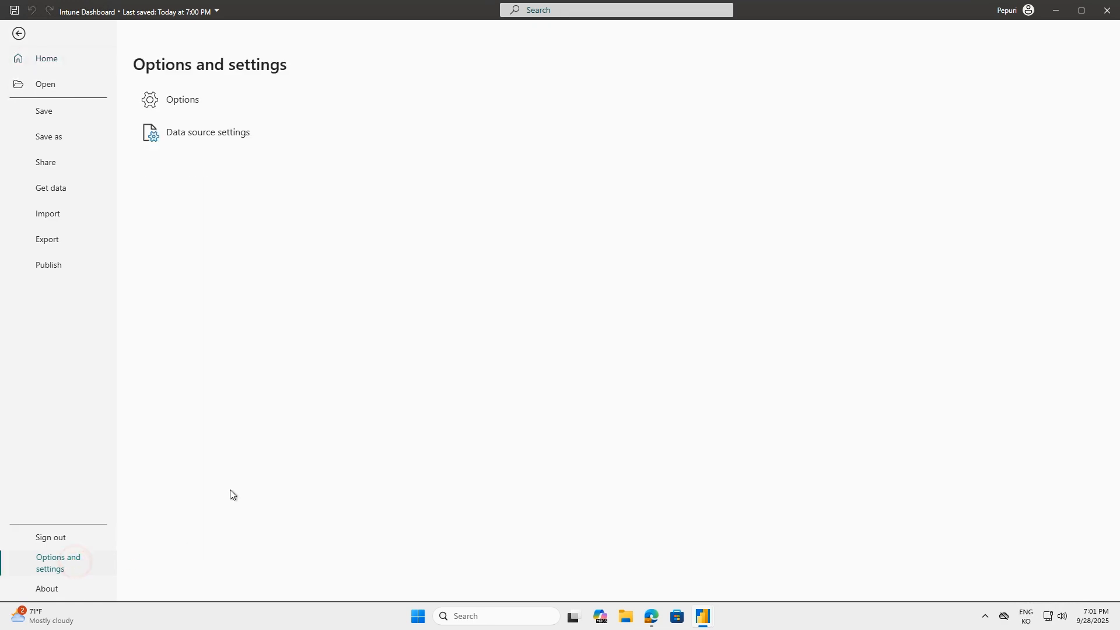
pyautogui.click(187, 101)
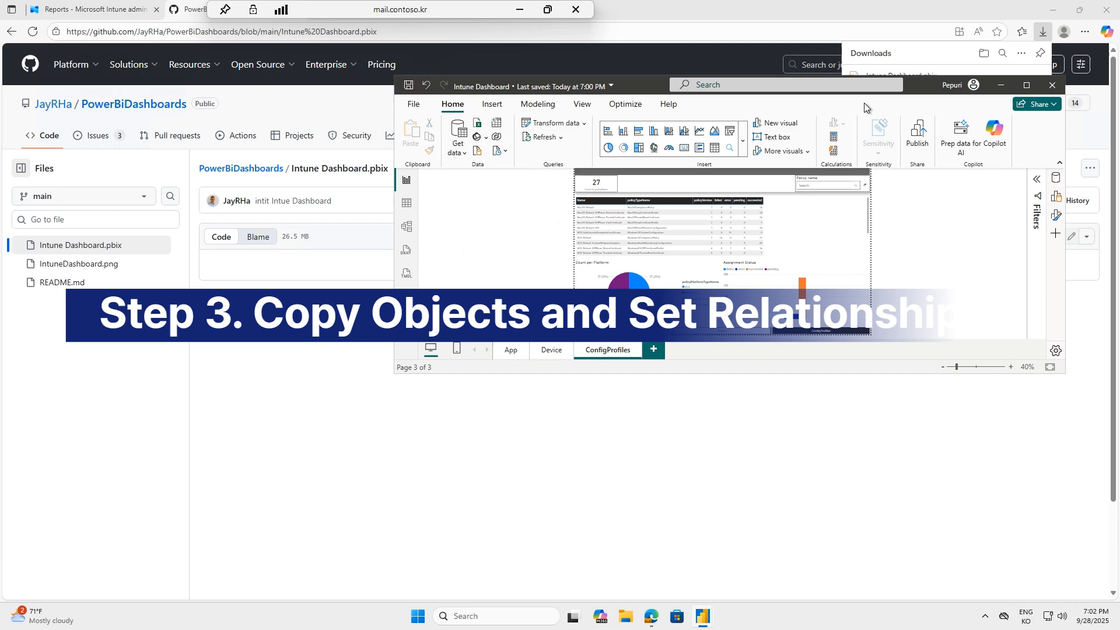
# Place the Intune Dashboard template and the Untitled report side by side, with the template on the left half
pyautogui.press('super+Left')
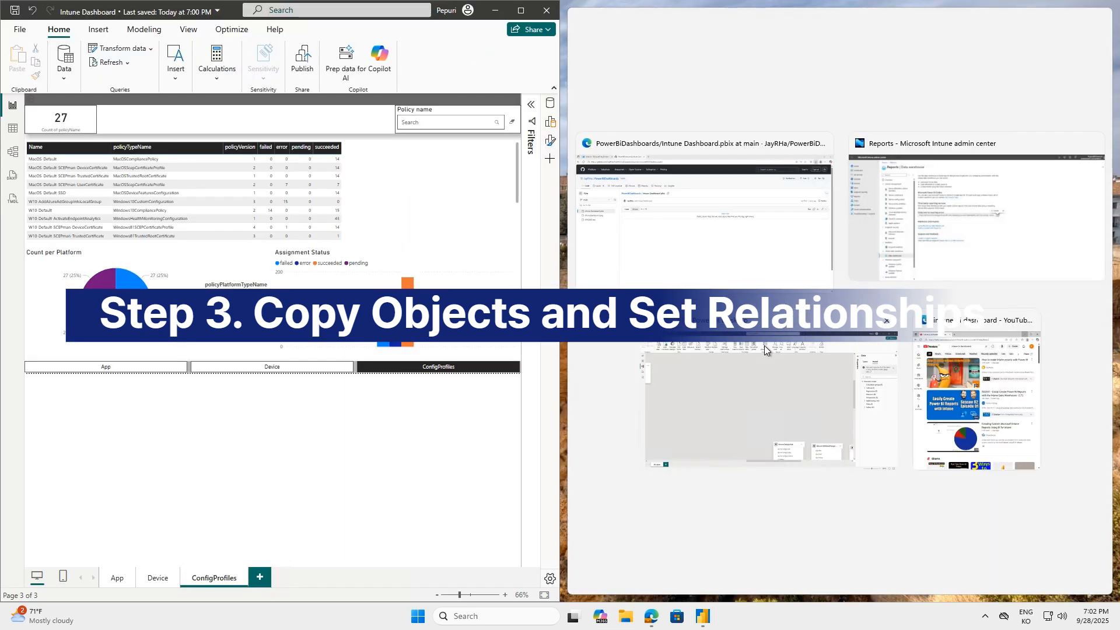
pyautogui.click(752, 412)
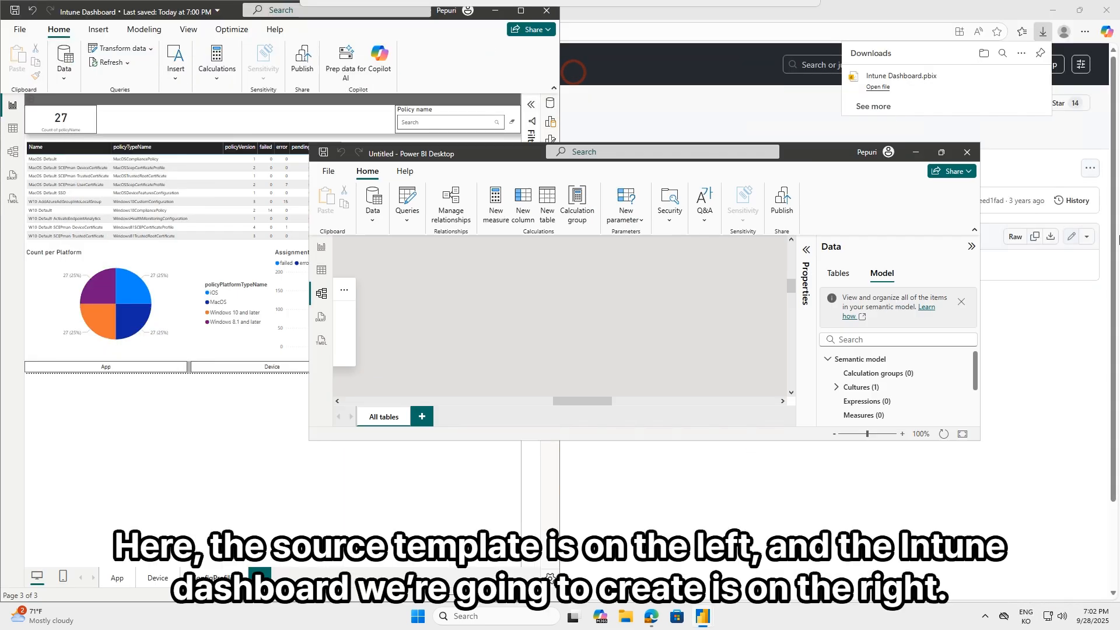
pyautogui.press('super+Right')
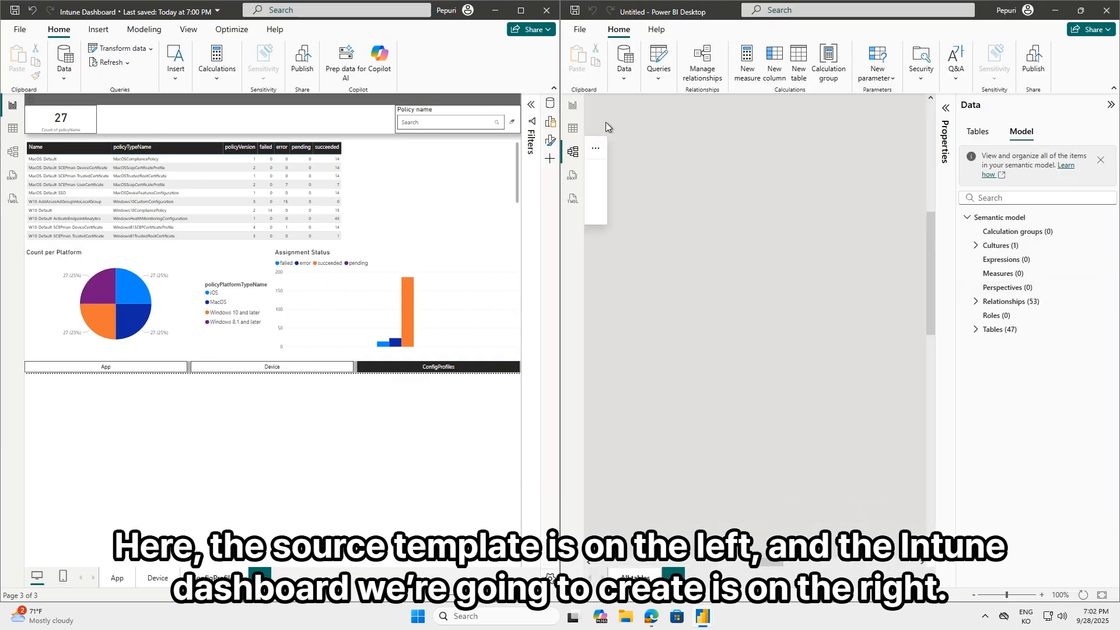
# Show the Untitled report's canvas beside the template's App page, and collapse the Untitled report's Build and Data panes
pyautogui.click(573, 105)
pyautogui.click(116, 578)
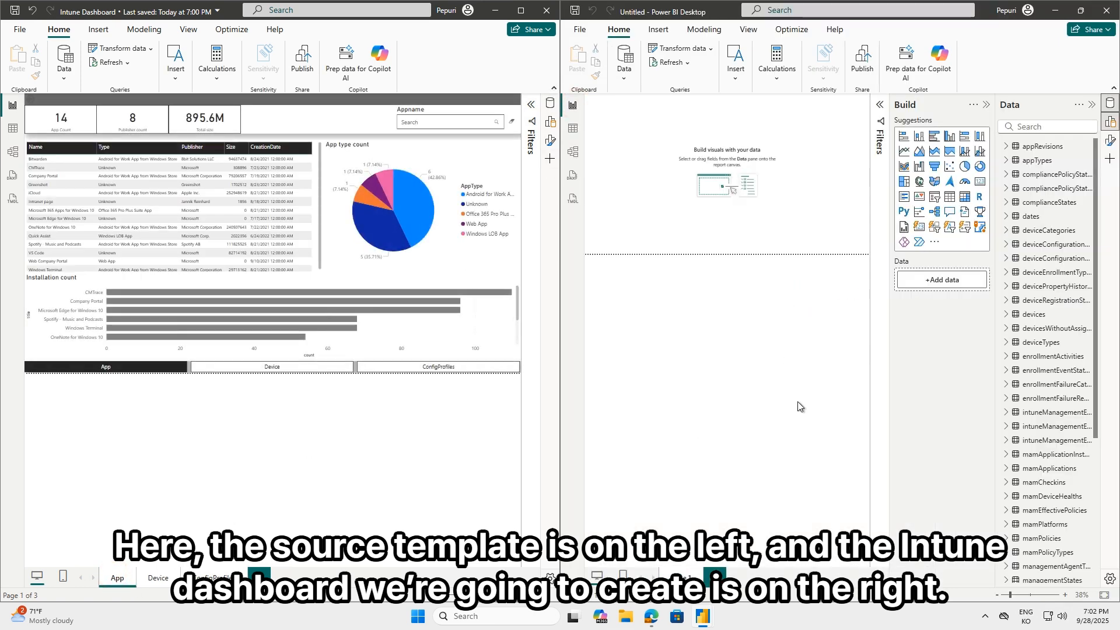
pyautogui.click(986, 105)
pyautogui.click(1091, 105)
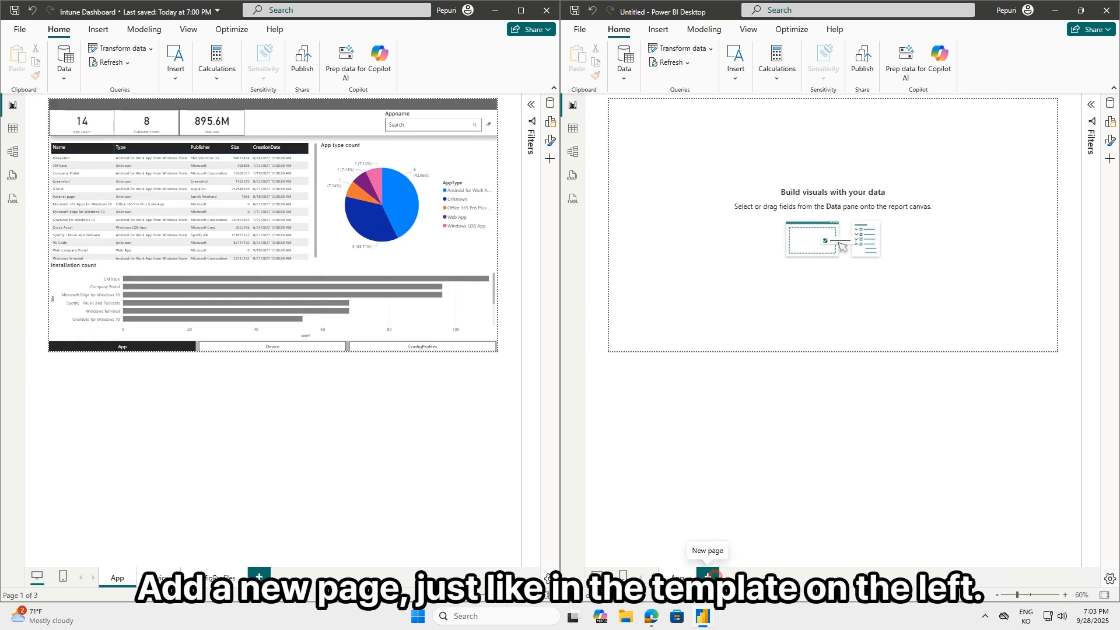
# Add the App, Device and ConfigProfiles pages to the Untitled report, and copy everything on the template's App page onto its App page
pyautogui.click(719, 577)
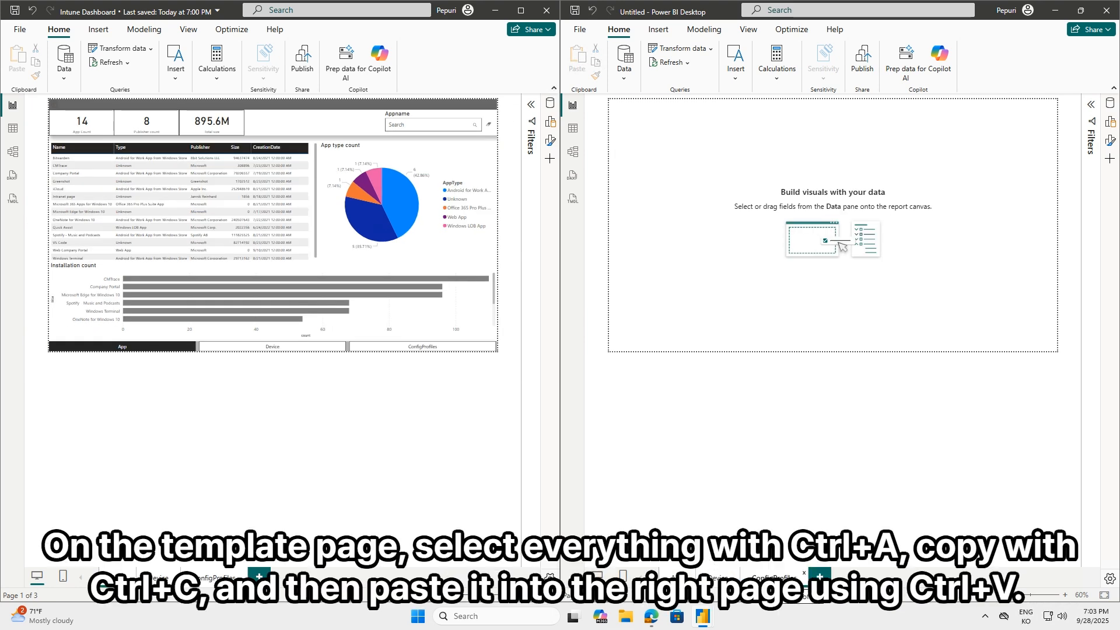
pyautogui.click(214, 428)
pyautogui.hotkey('ctrl', 'a')
pyautogui.hotkey('ctrl', 'c')
pyautogui.click(793, 417)
pyautogui.hotkey('ctrl', 'v')
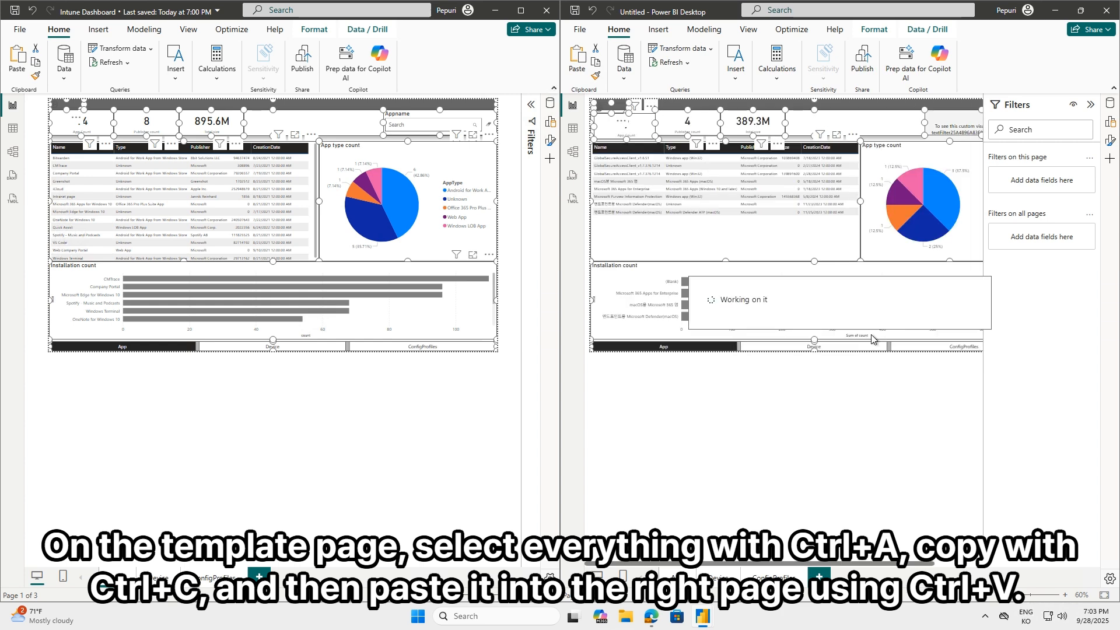
# Copy all objects from the template's Device page onto the Untitled report's Device page
pyautogui.click(156, 576)
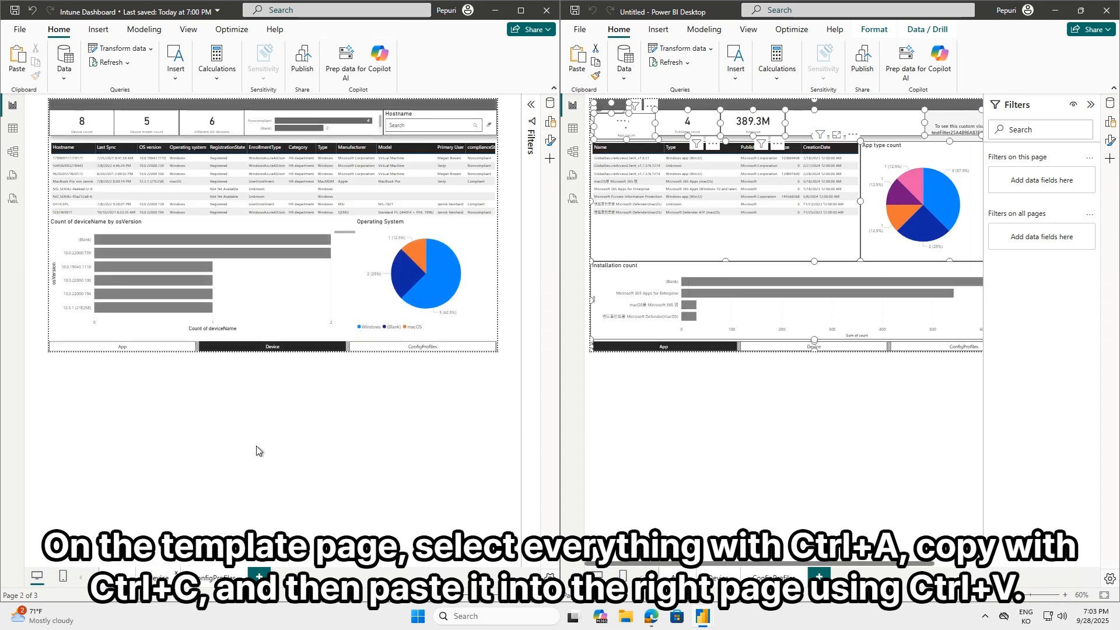
pyautogui.hotkey('ctrl', 'a')
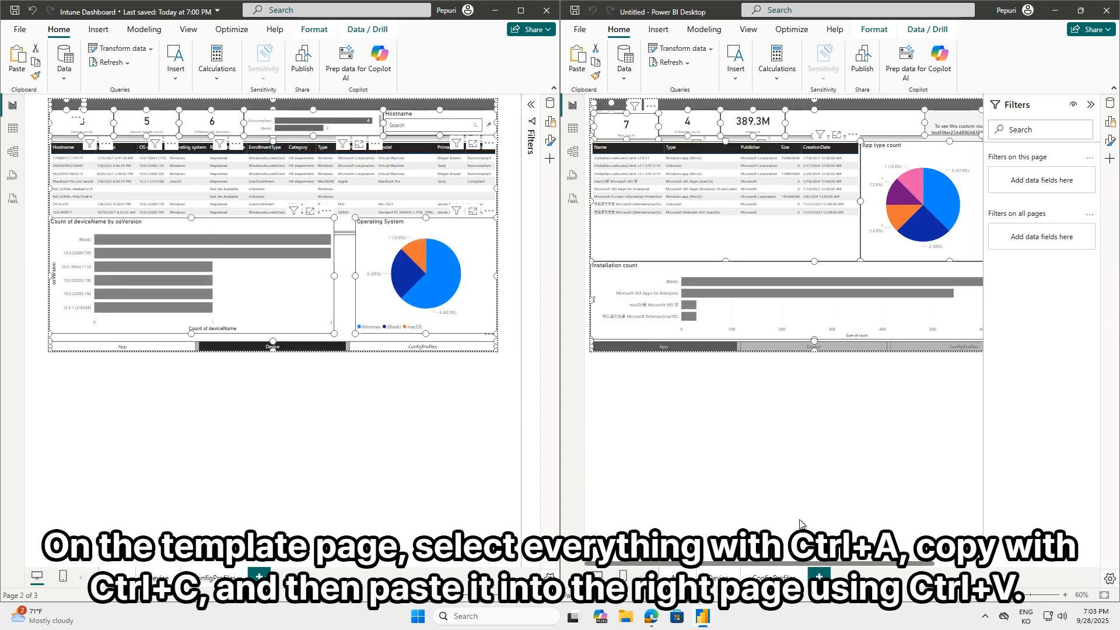
pyautogui.click(714, 577)
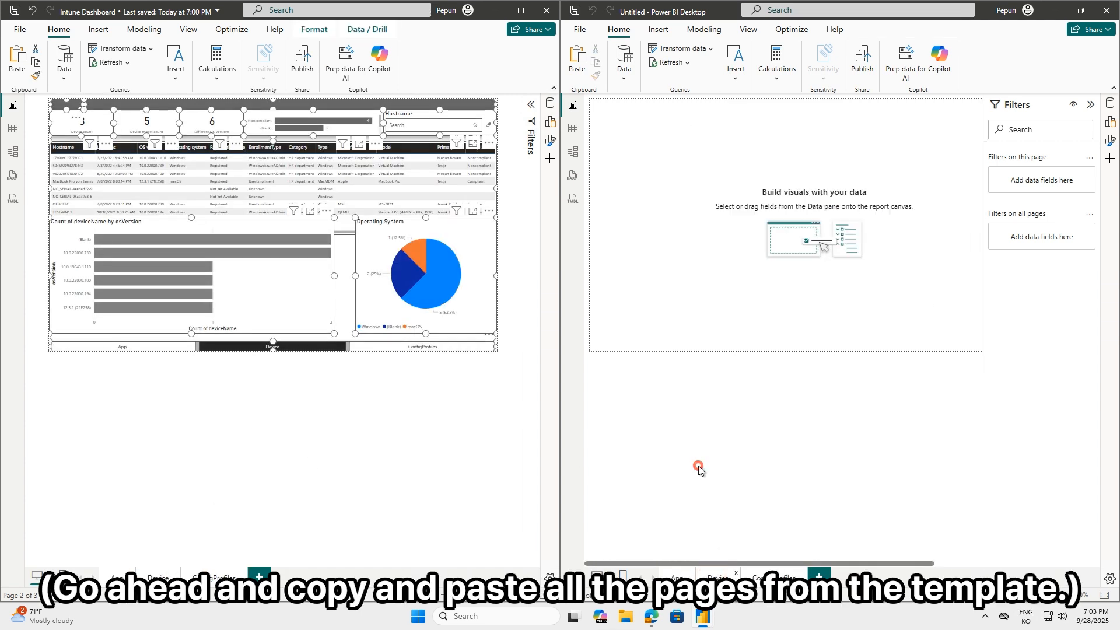
pyautogui.hotkey('ctrl', 'v')
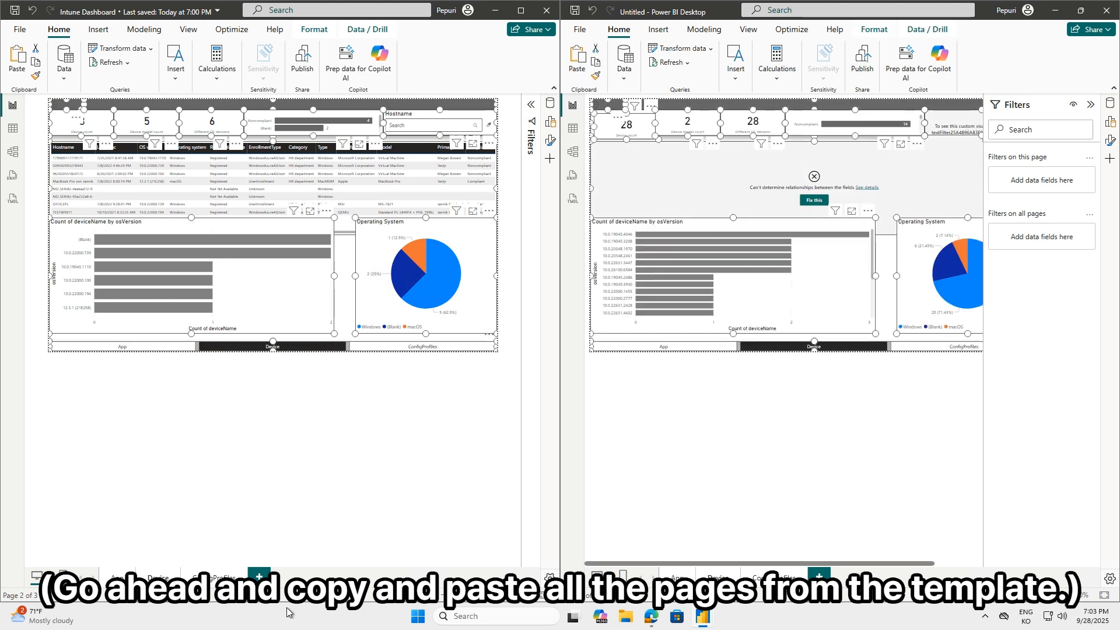
# Copy all objects from the template's ConfigProfiles page onto the Untitled report's ConfigProfiles page
pyautogui.click(214, 577)
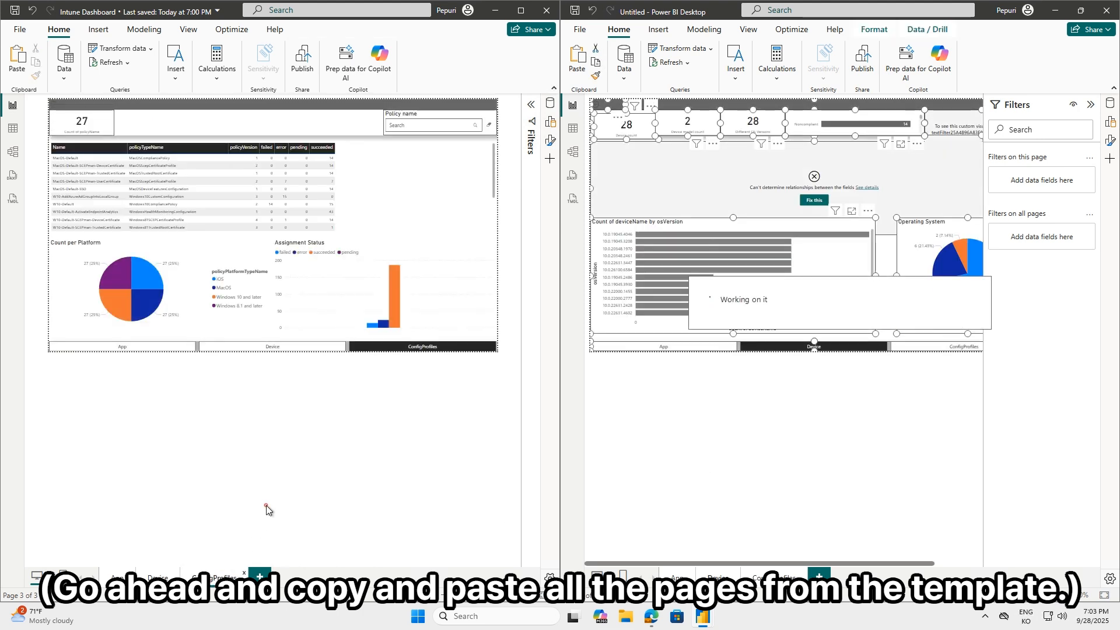
pyautogui.hotkey('ctrl', 'a')
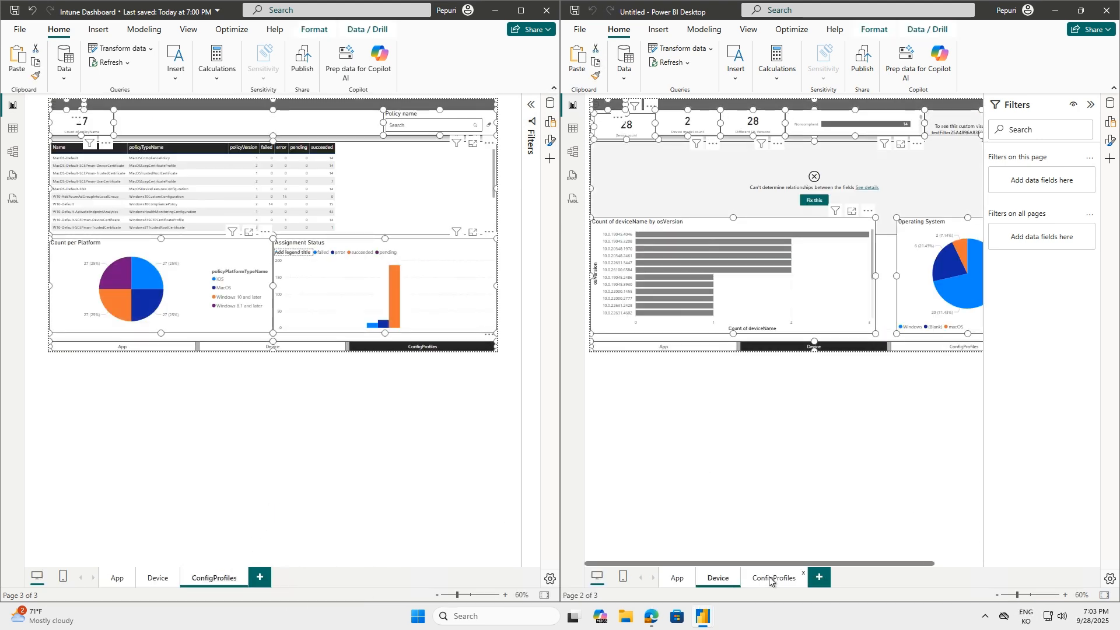
pyautogui.click(773, 577)
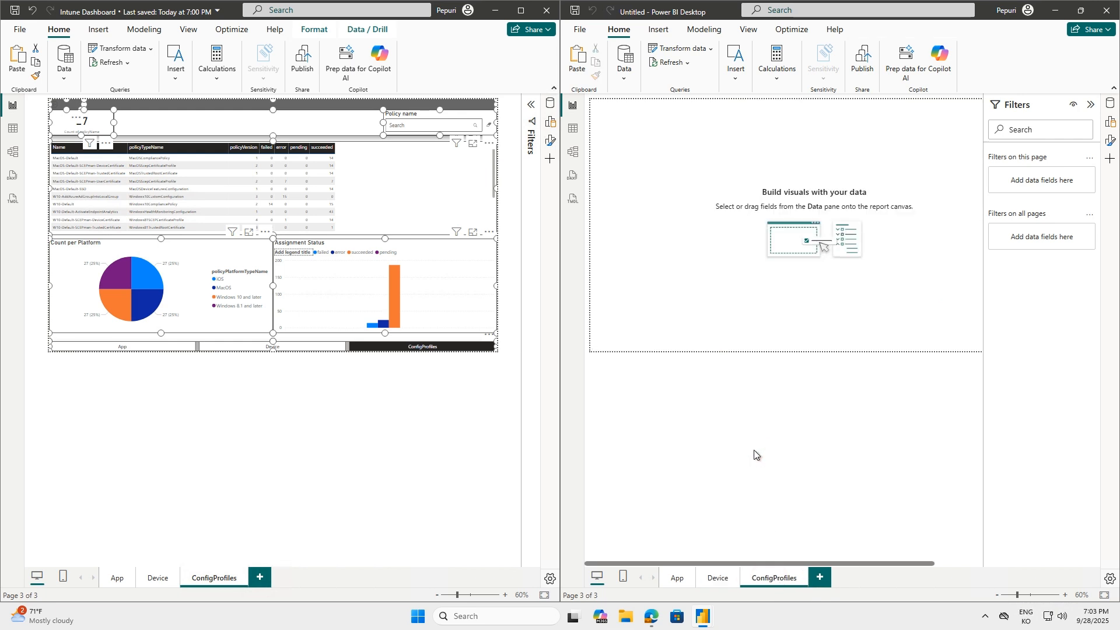
pyautogui.hotkey('ctrl', 'v')
# Compare the App pages of both reports, first side by side and then with each window maximized
pyautogui.click(118, 581)
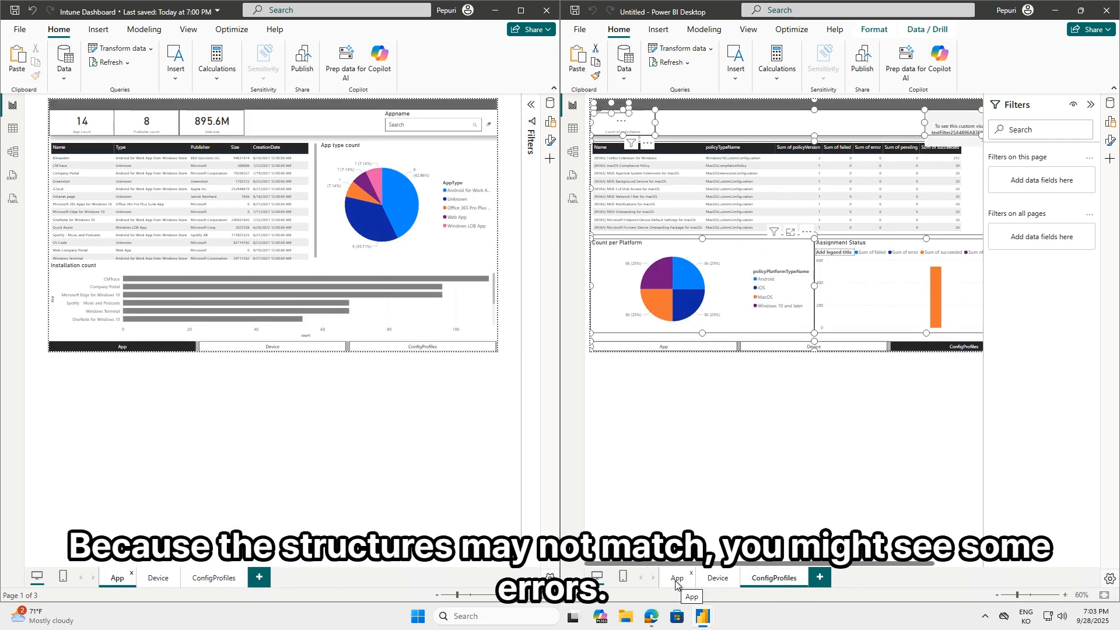
pyautogui.click(675, 578)
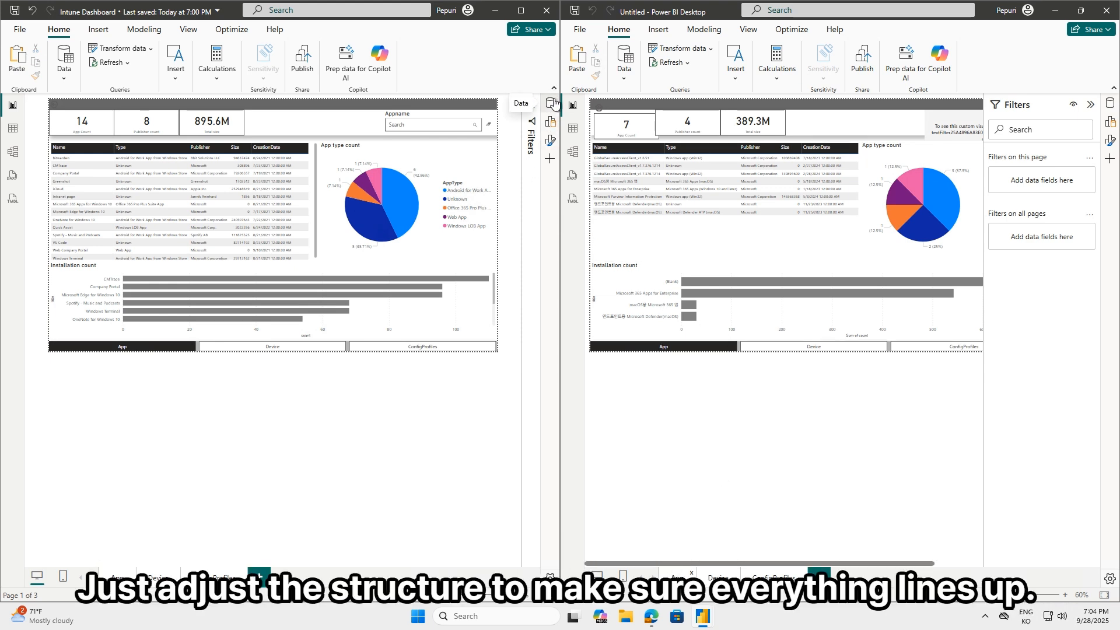
pyautogui.click(1090, 104)
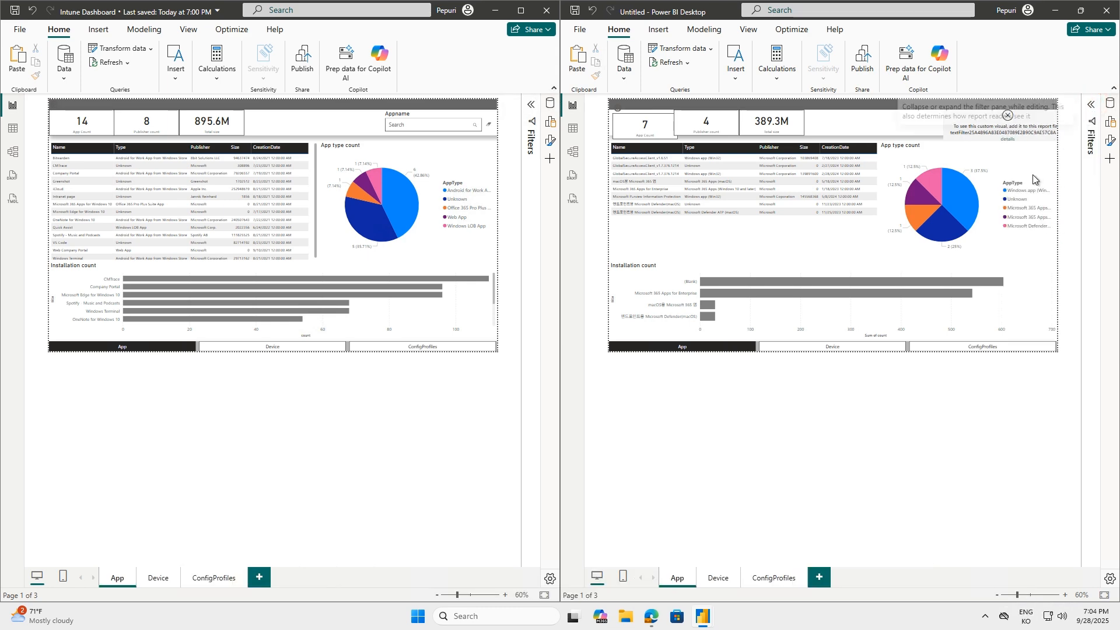
pyautogui.click(521, 10)
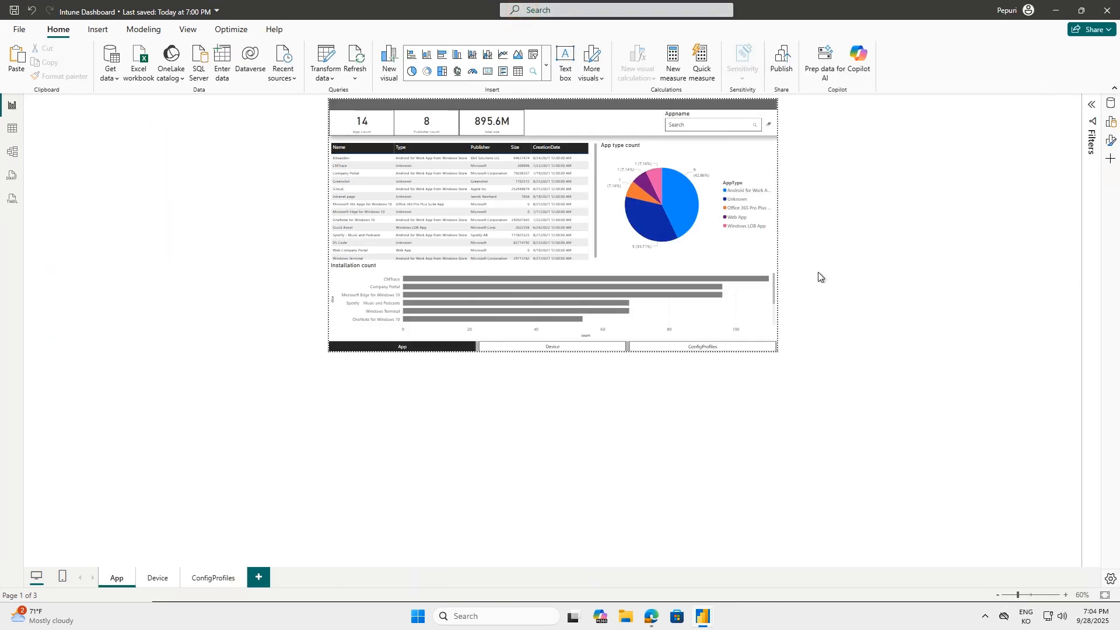
pyautogui.scroll(3, 819, 292)
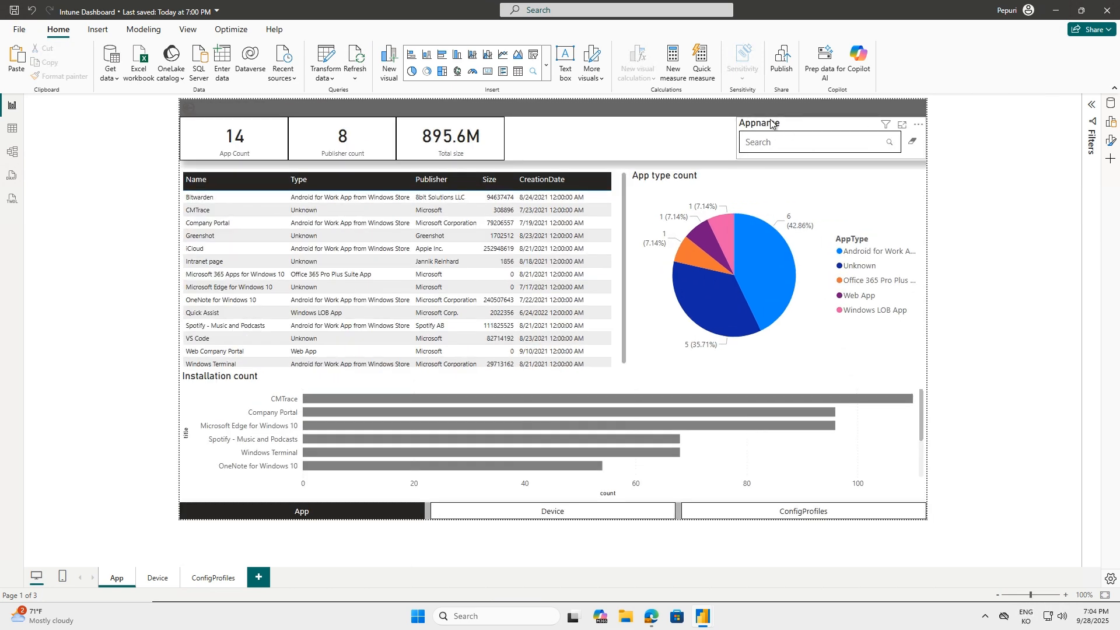
pyautogui.click(1055, 10)
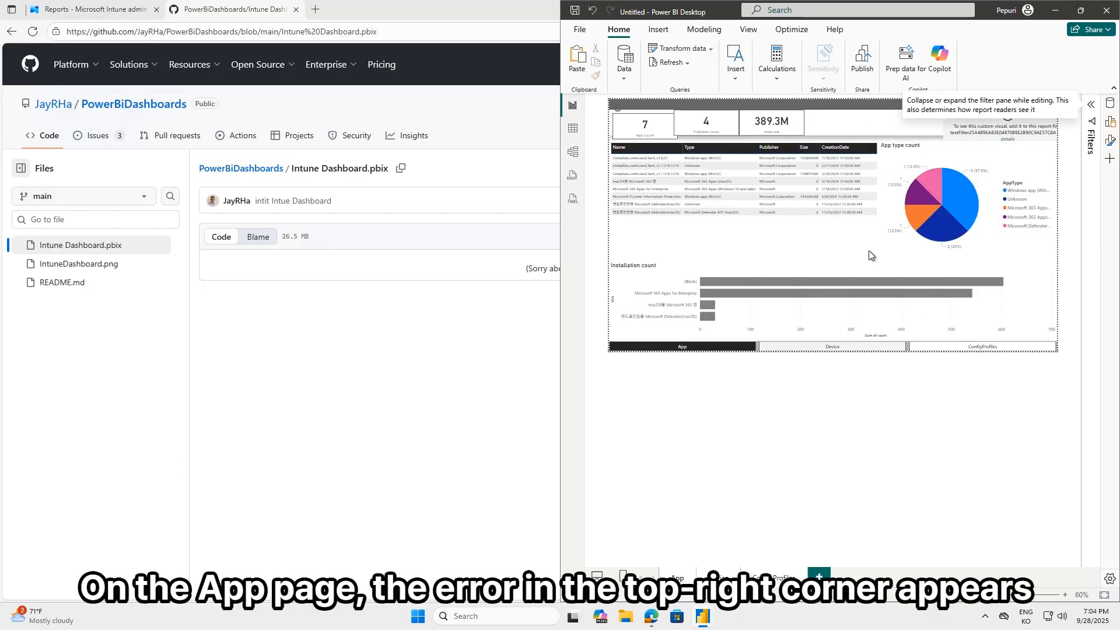
pyautogui.click(1080, 10)
pyautogui.scroll(3, 831, 219)
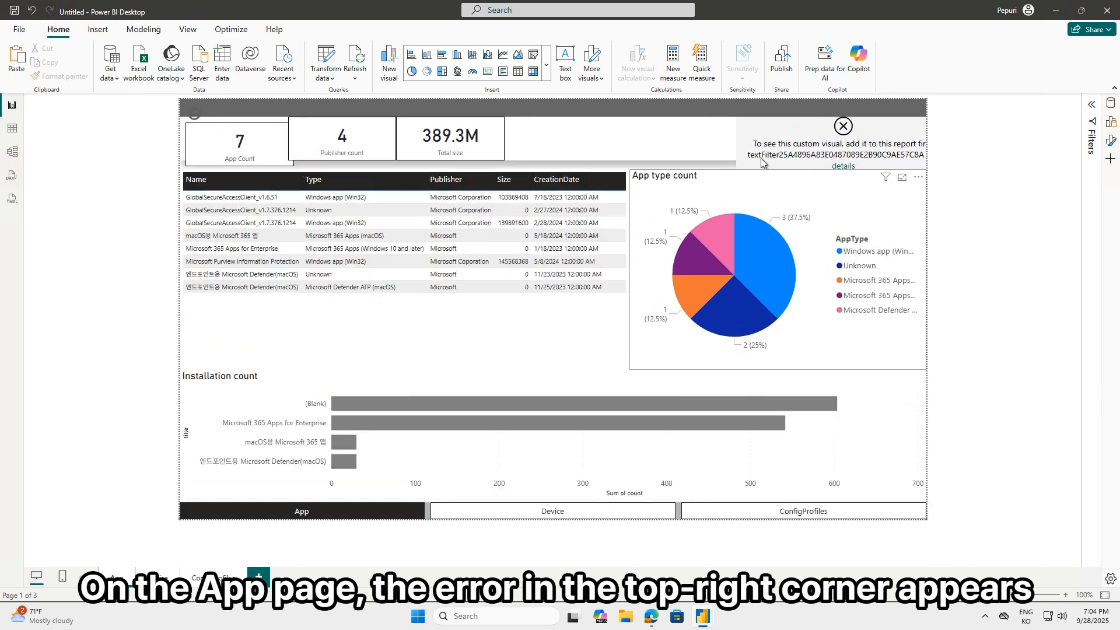
# Select the failing custom visual on the Untitled report's App page and its Appname counterpart in the template to identify the visual type
pyautogui.click(774, 133)
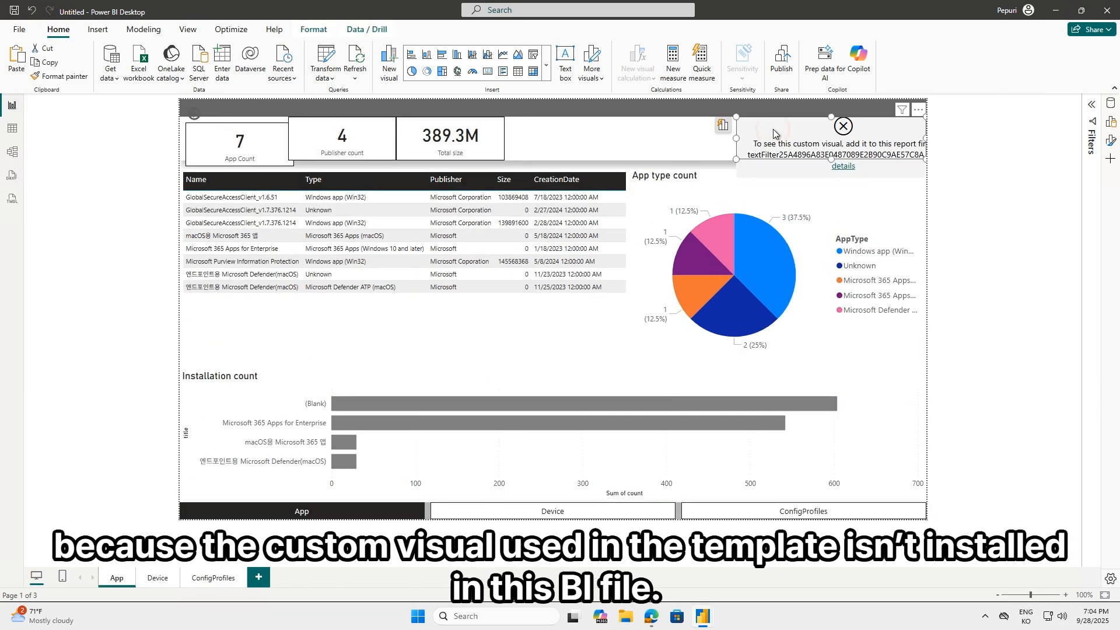
pyautogui.moveTo(711, 625)
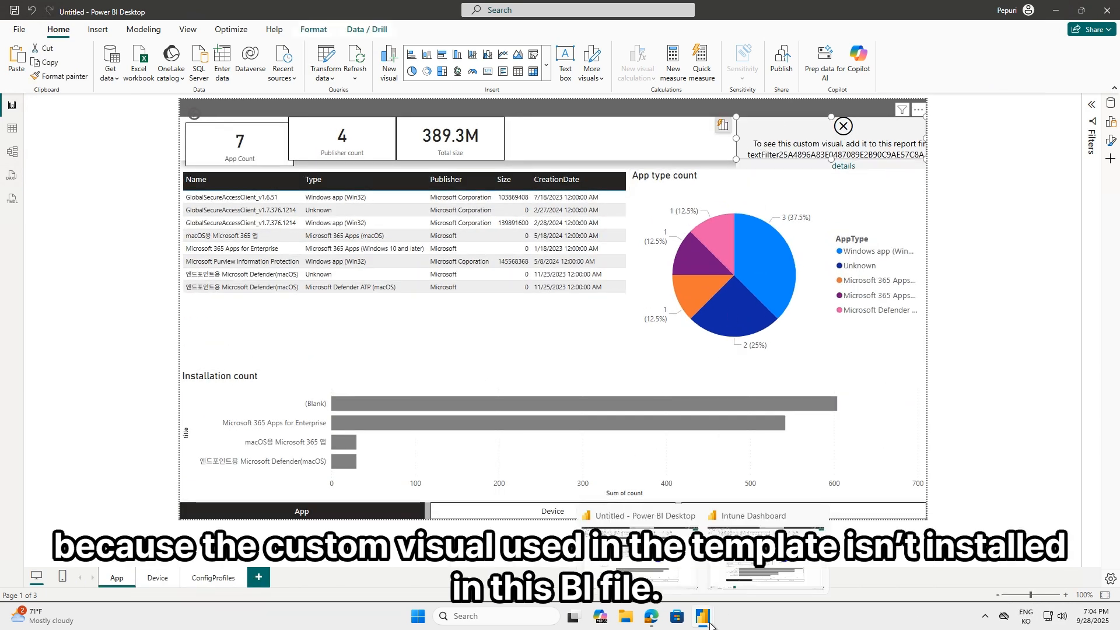
pyautogui.click(684, 567)
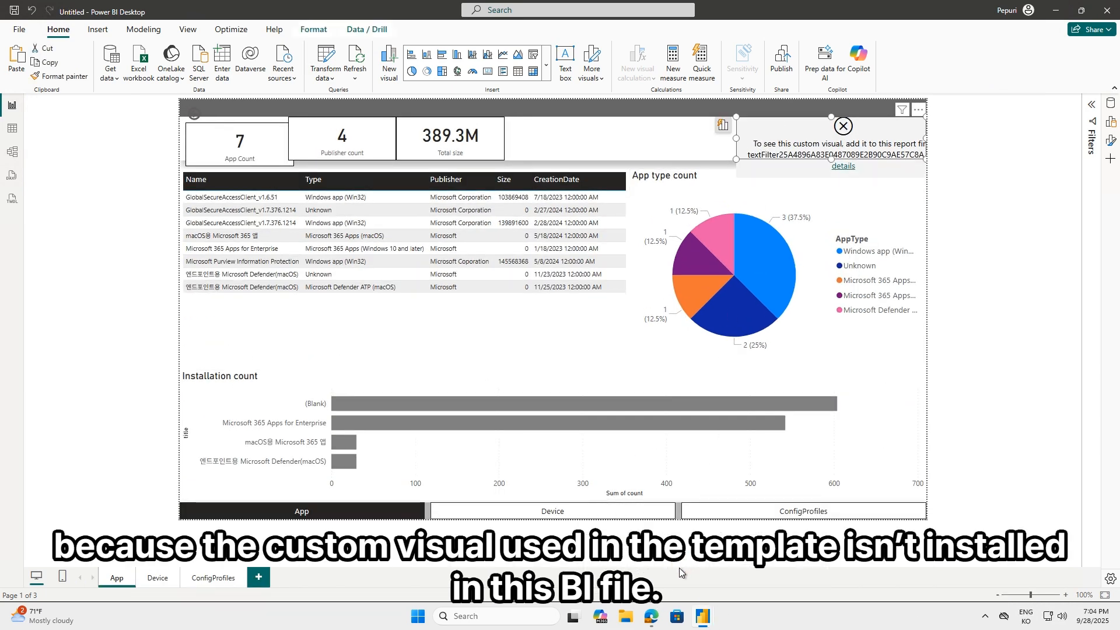
pyautogui.moveTo(703, 617)
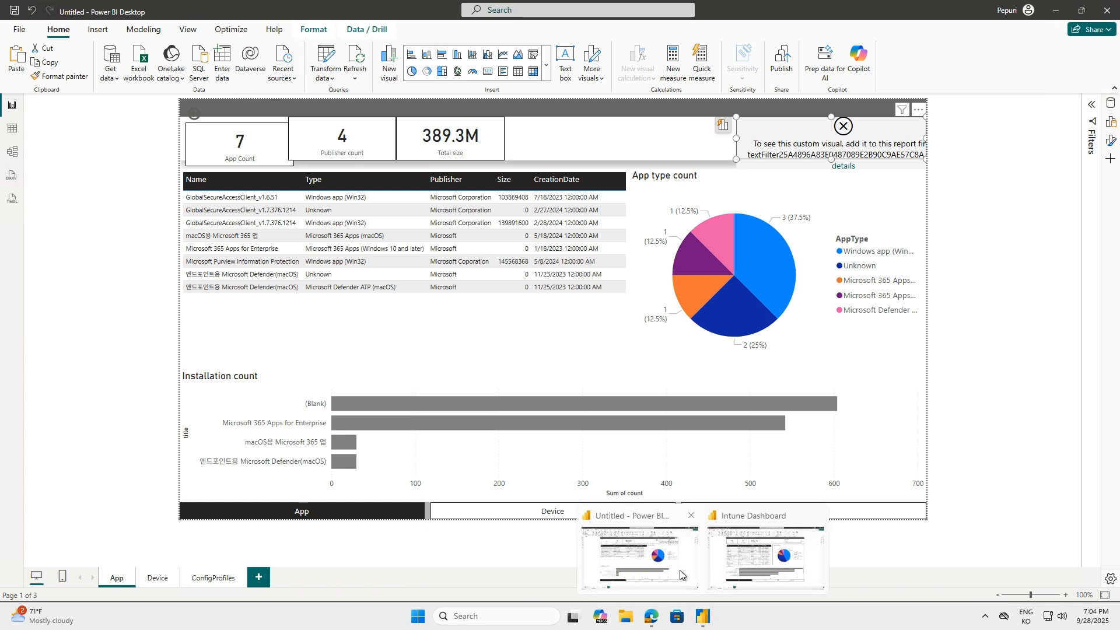
pyautogui.click(764, 571)
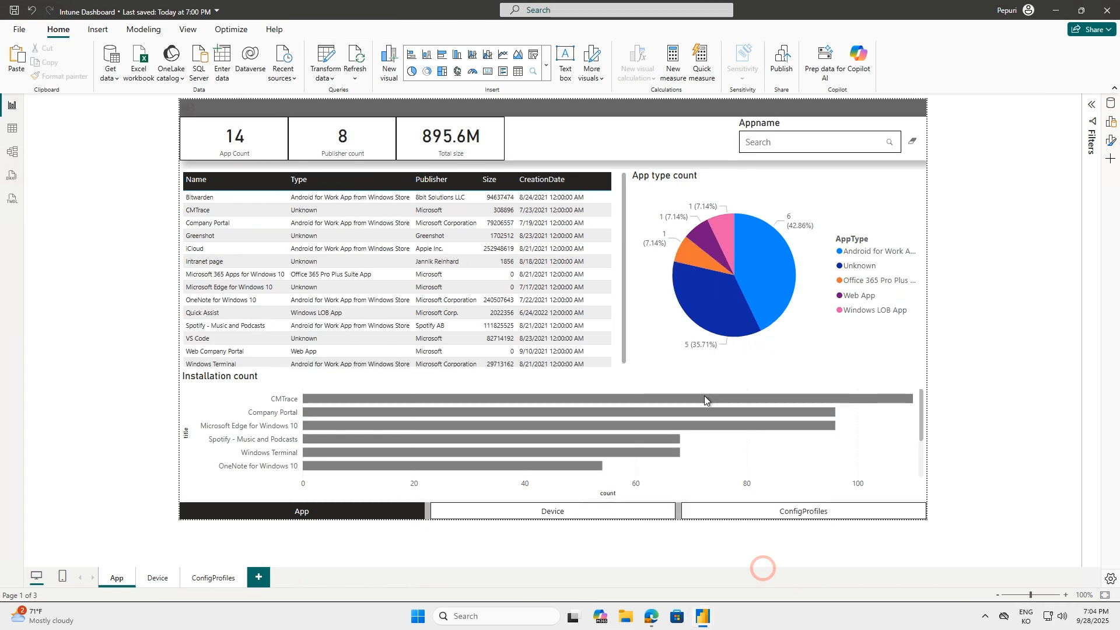
pyautogui.click(798, 127)
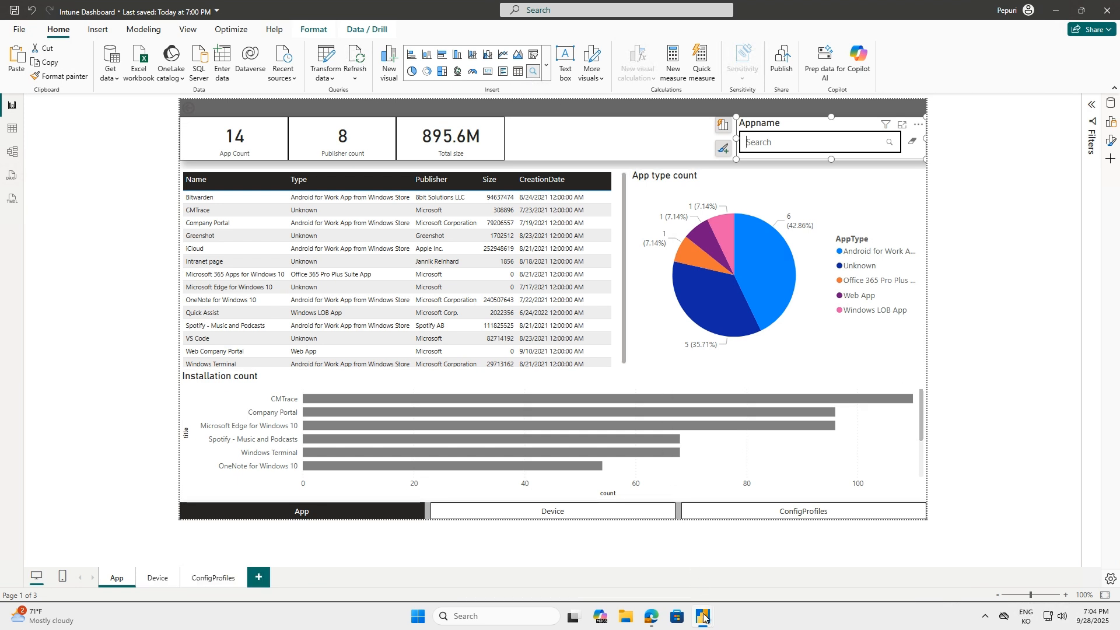
# Switch back to the Untitled report and open the AppSource gallery of Power BI visuals
pyautogui.moveTo(704, 617)
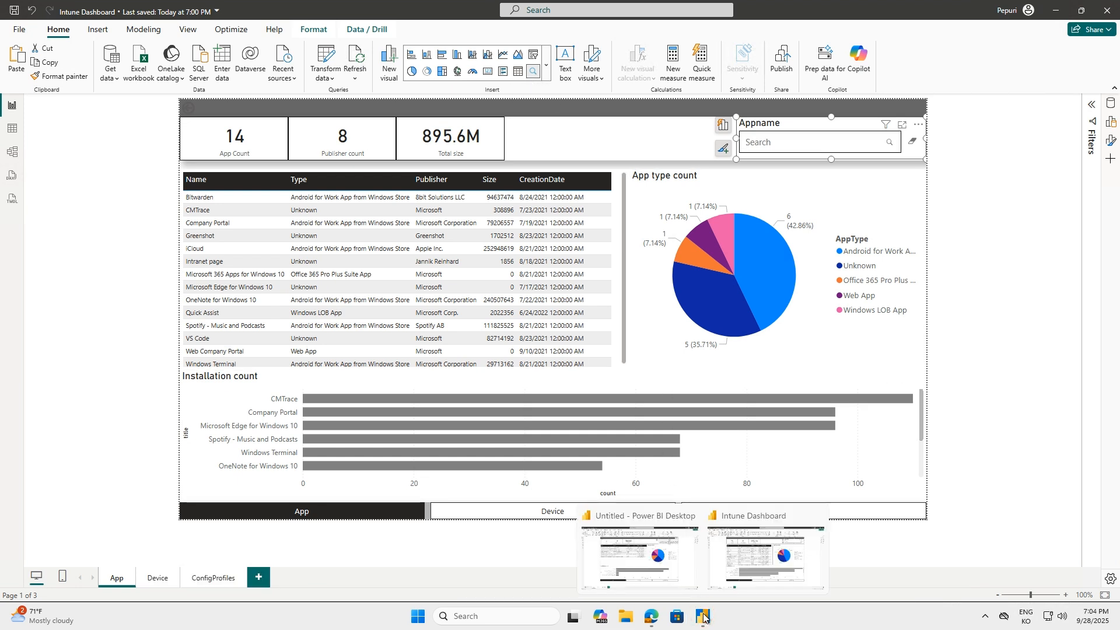
pyautogui.click(770, 547)
pyautogui.moveTo(711, 614)
pyautogui.click(633, 565)
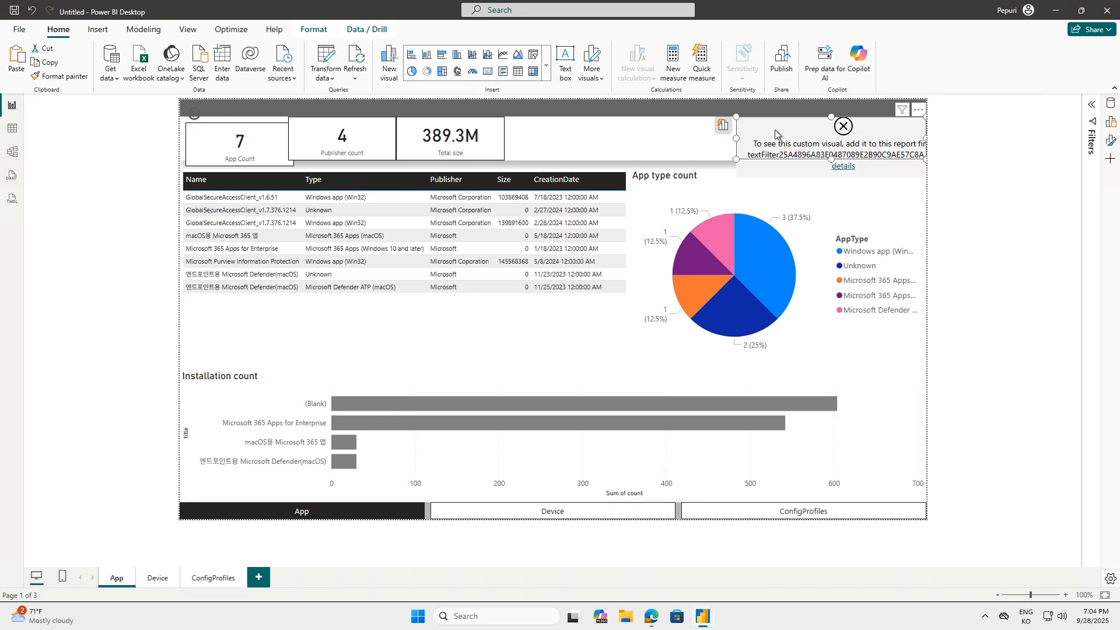
pyautogui.click(547, 71)
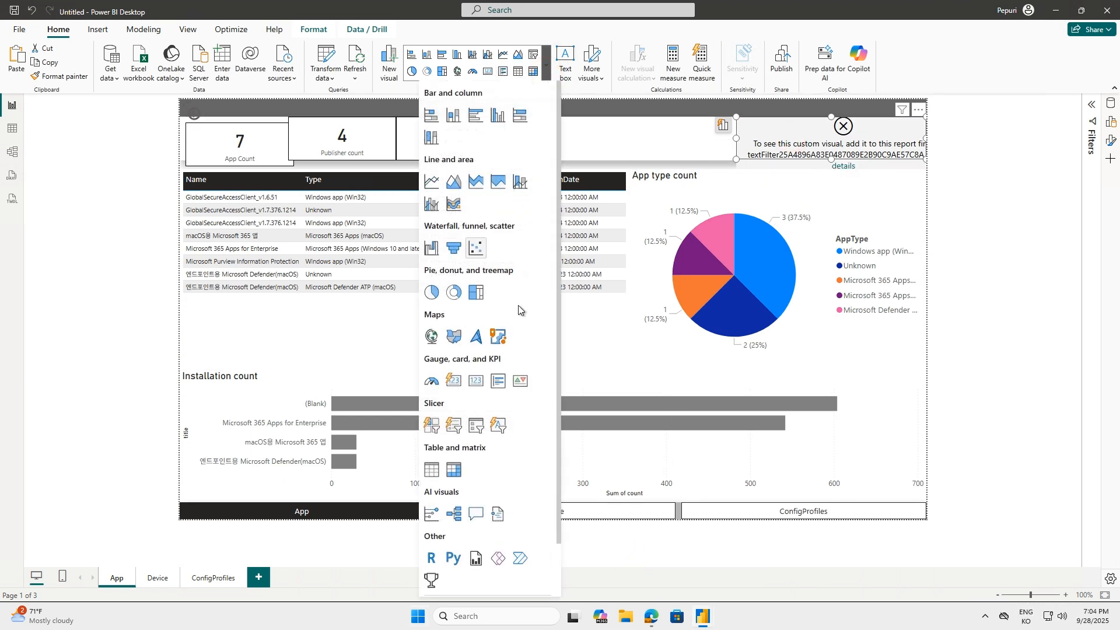
pyautogui.click(601, 81)
pyautogui.click(602, 82)
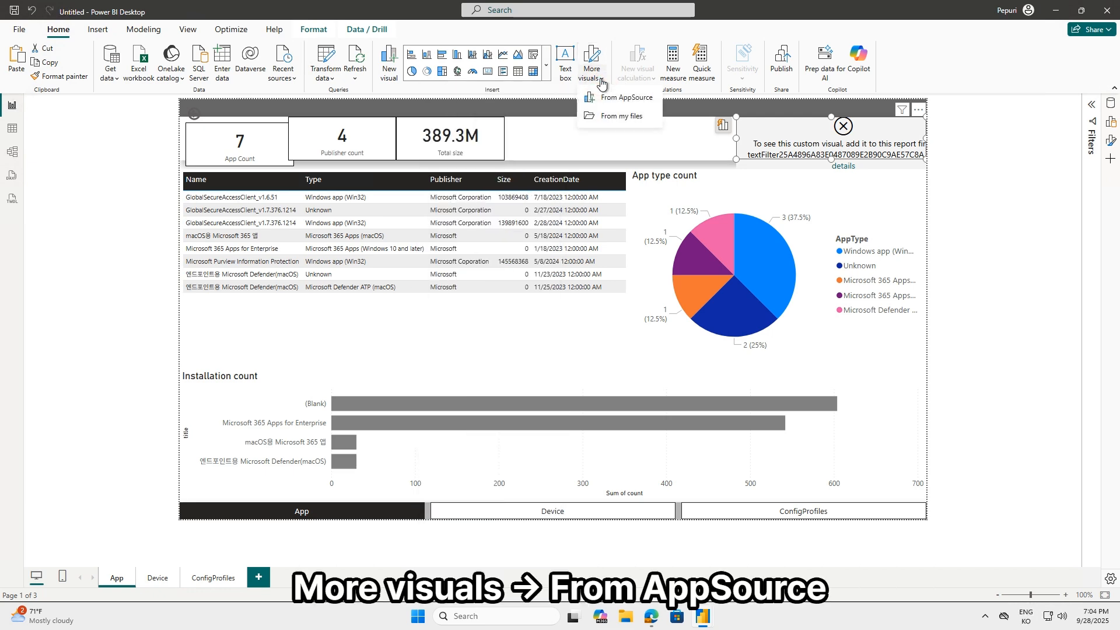
pyautogui.click(630, 100)
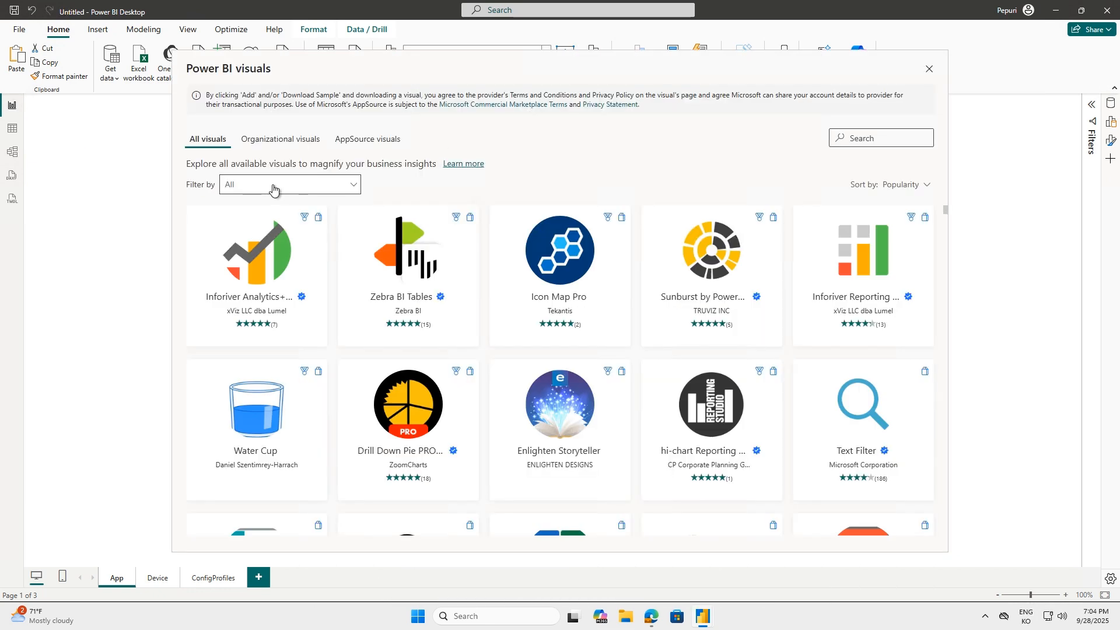
# Search the visuals gallery for "text" and add Microsoft's Text Filter visual to the report
pyautogui.click(273, 189)
pyautogui.click(879, 133)
pyautogui.write('text')
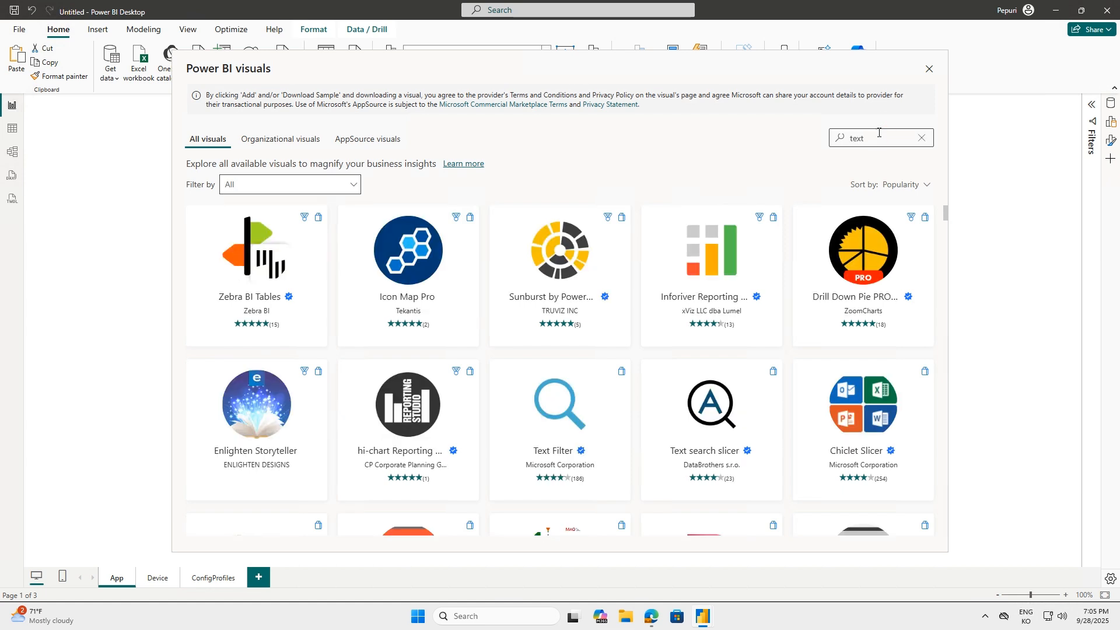
pyautogui.click(564, 411)
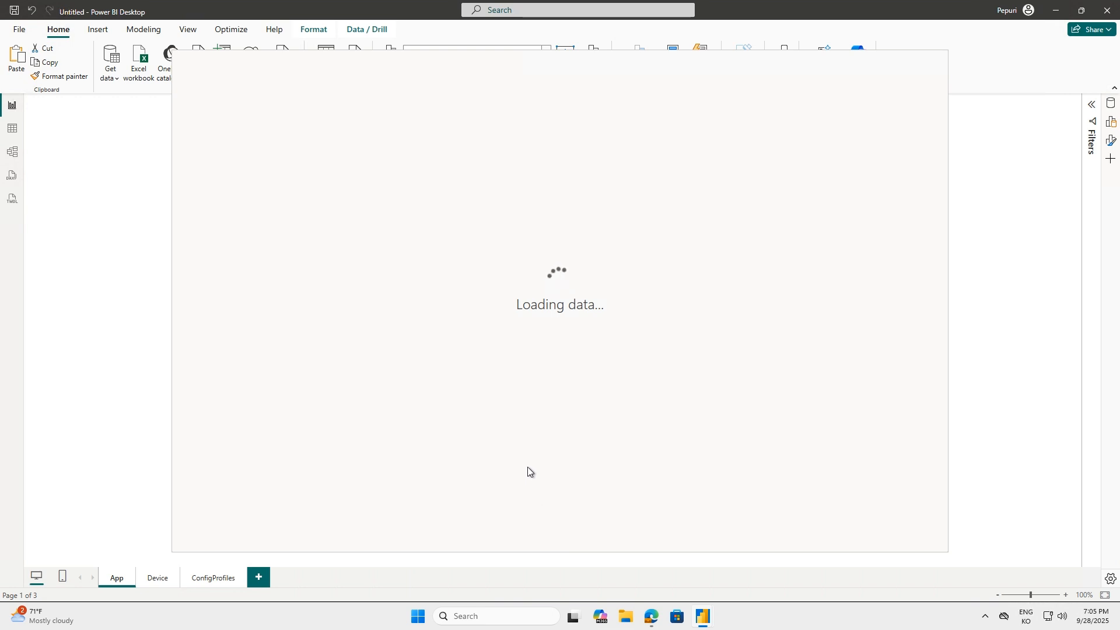
pyautogui.click(246, 233)
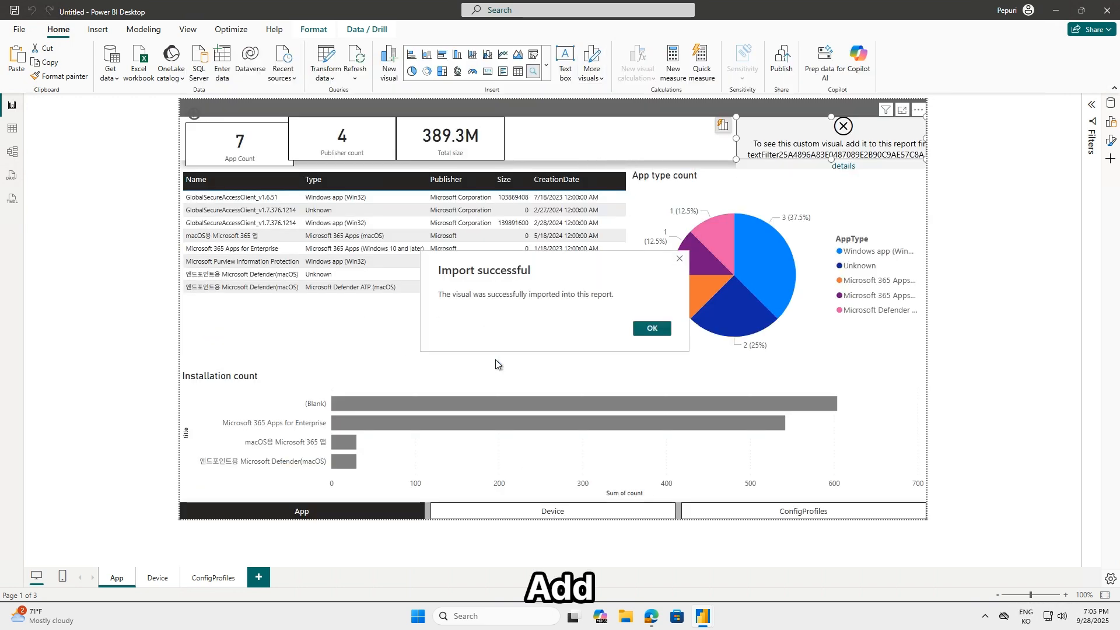
# Dismiss the import confirmation and reload the App page by switching to the Device page and back
pyautogui.click(652, 328)
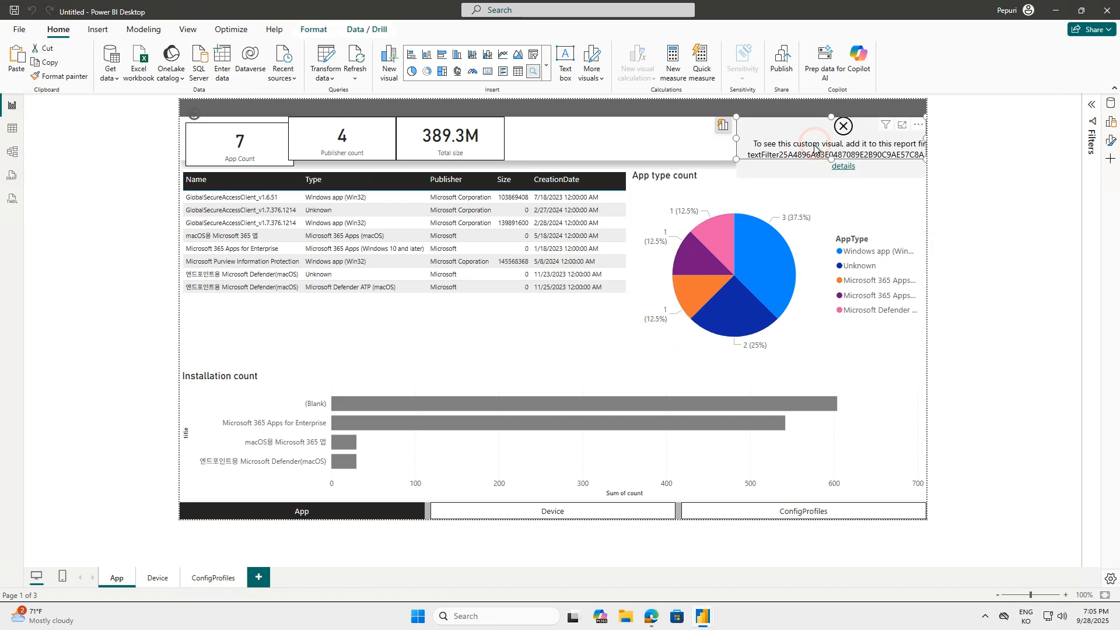
pyautogui.click(158, 577)
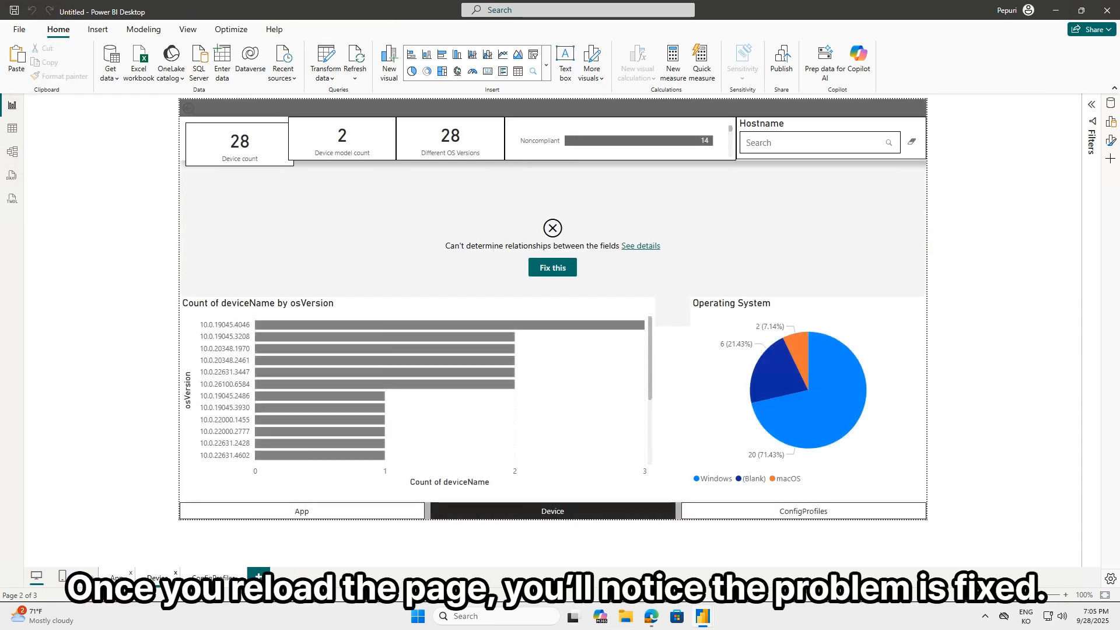
pyautogui.click(116, 577)
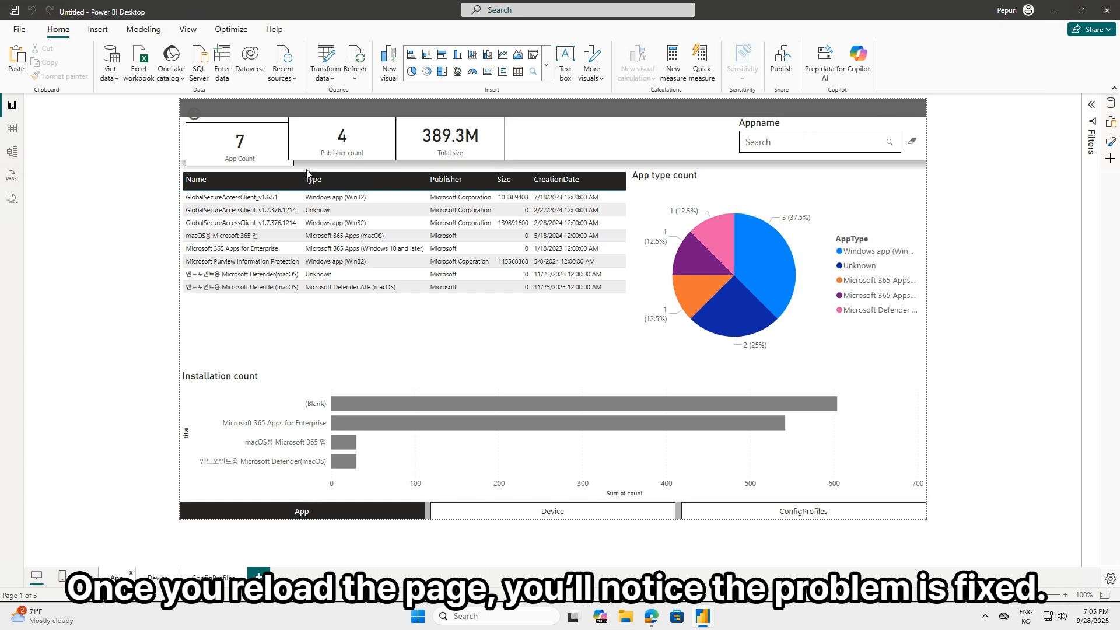
# Realign the App Count card on the App page and the Device count card on the Device page with their neighbouring cards
pyautogui.click(278, 162)
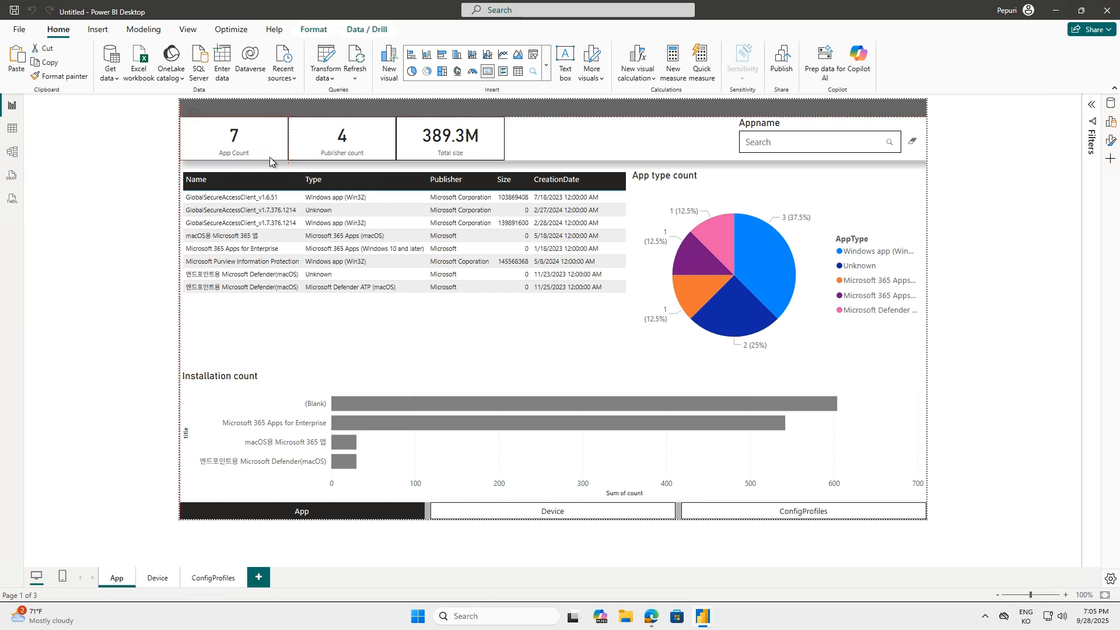
pyautogui.click(158, 584)
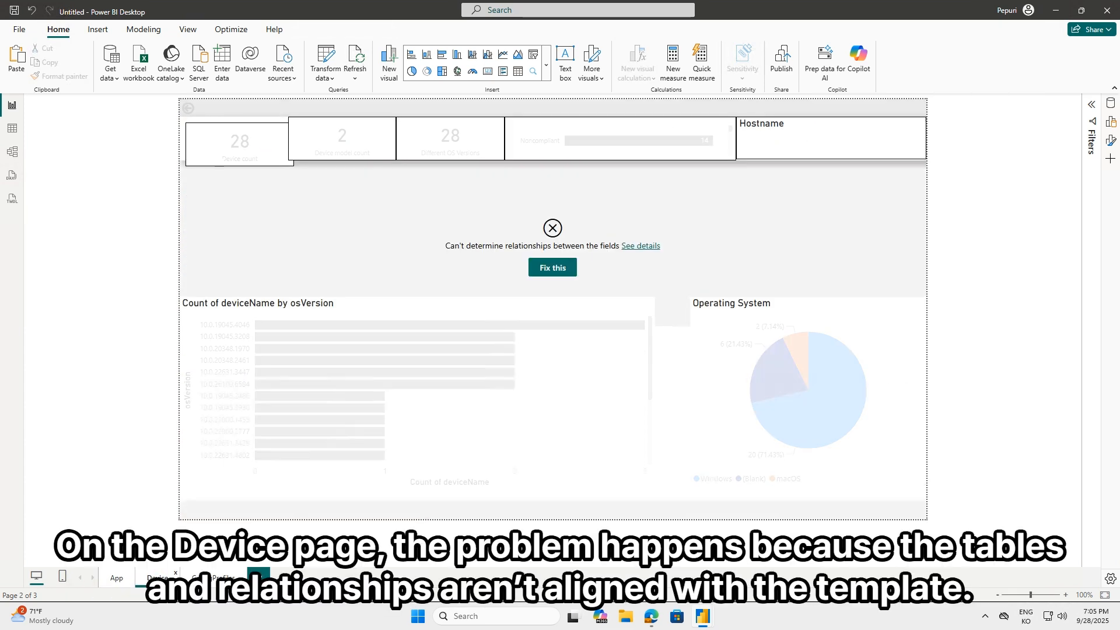
pyautogui.click(267, 158)
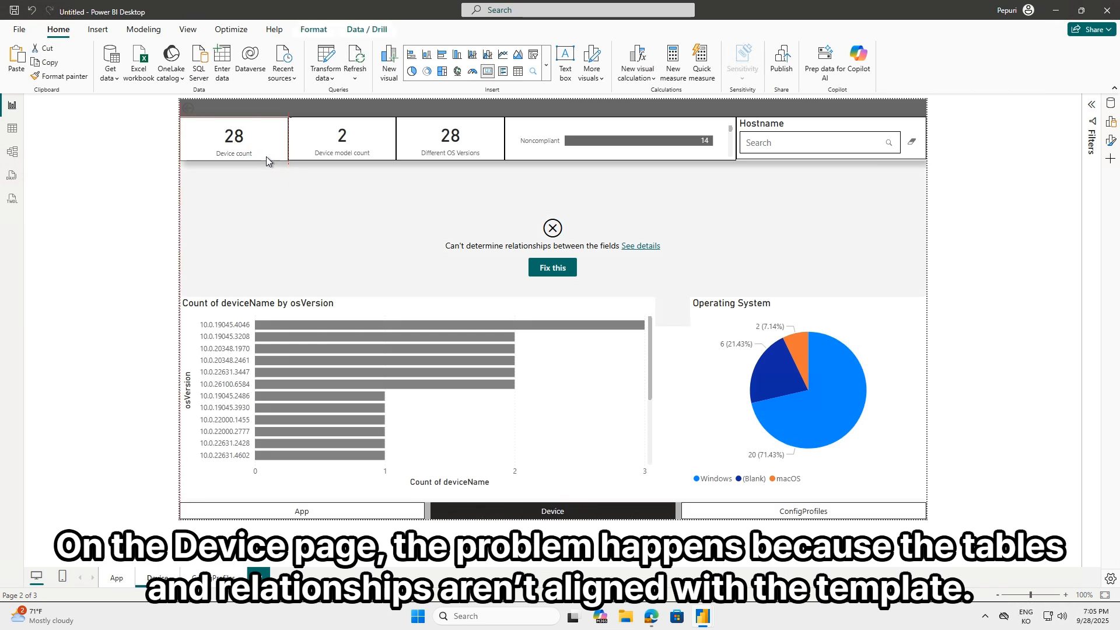
pyautogui.click(267, 159)
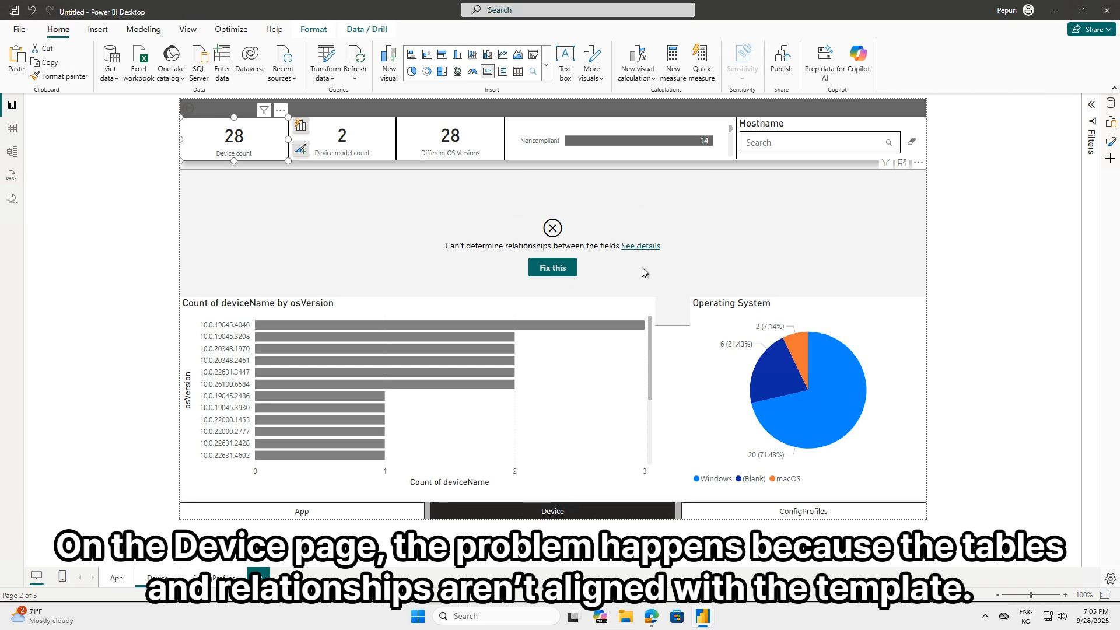
# Arrange the Intune Dashboard template and the Untitled report side by side, with the template also showing its Device page
pyautogui.click(1081, 10)
pyautogui.moveTo(361, 11); pyautogui.dragTo(16, 100)
pyautogui.click(156, 577)
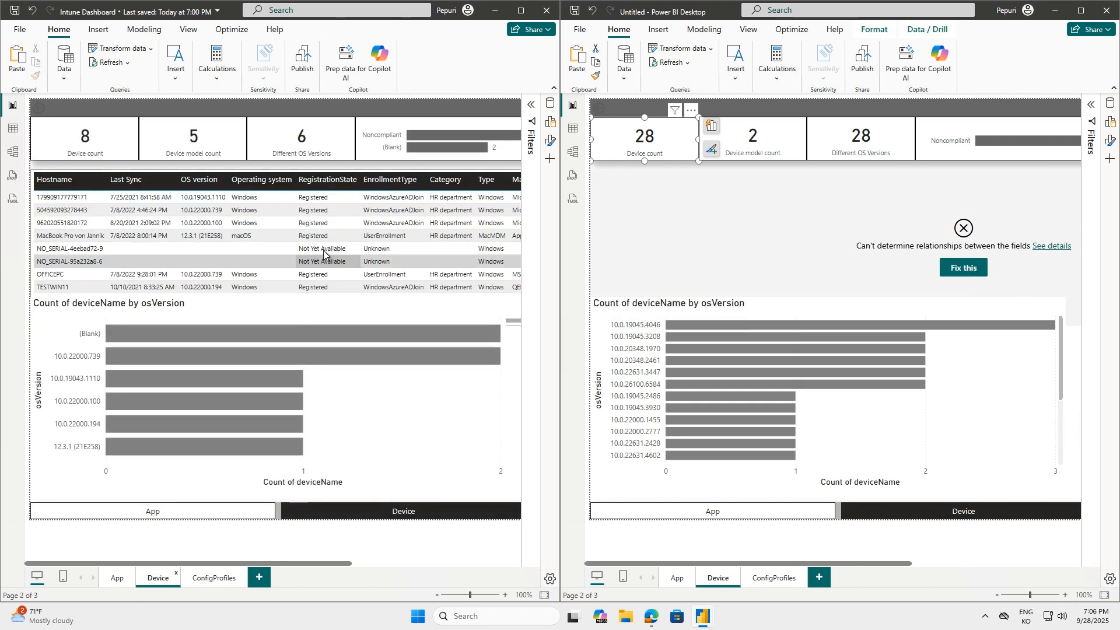
# Switch both reports to Model view and open the Manage relationships dialog in each
pyautogui.click(12, 153)
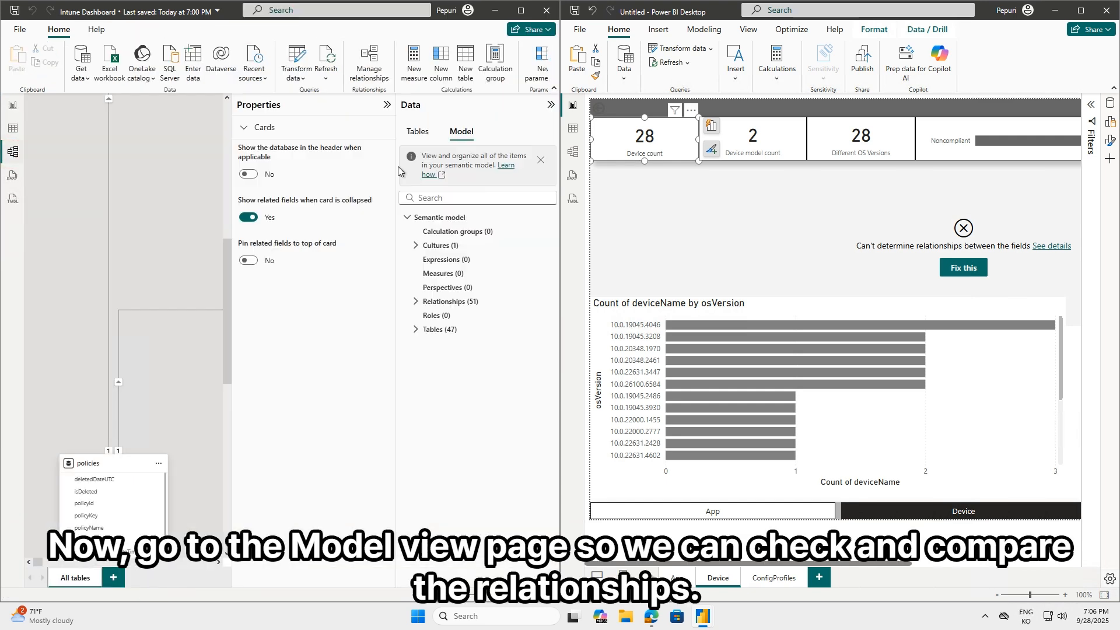
pyautogui.click(574, 153)
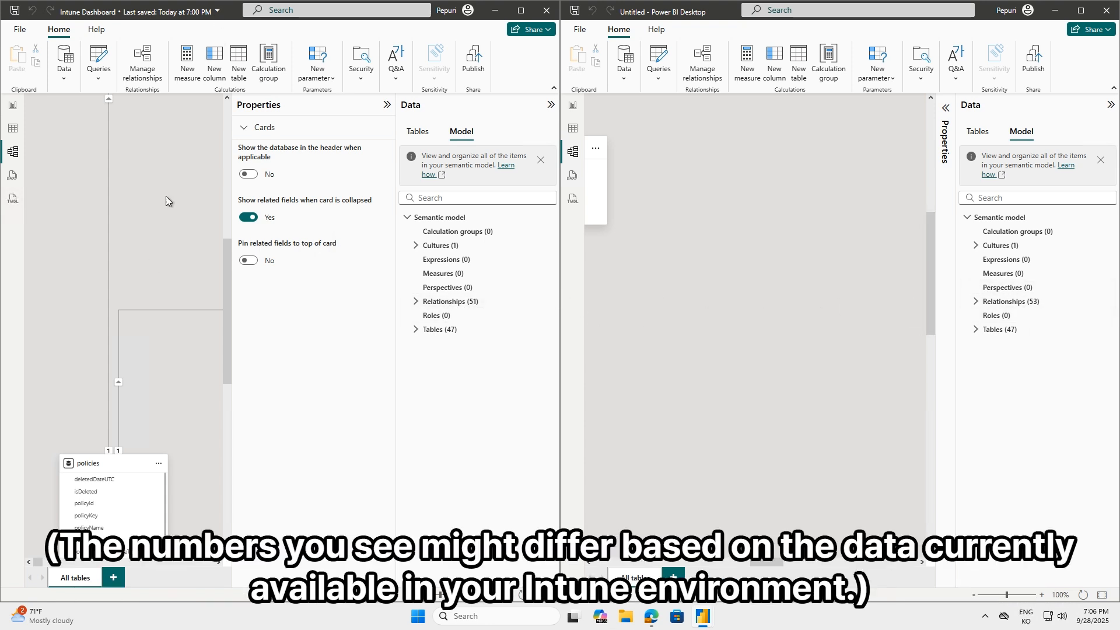
pyautogui.click(142, 83)
pyautogui.click(699, 77)
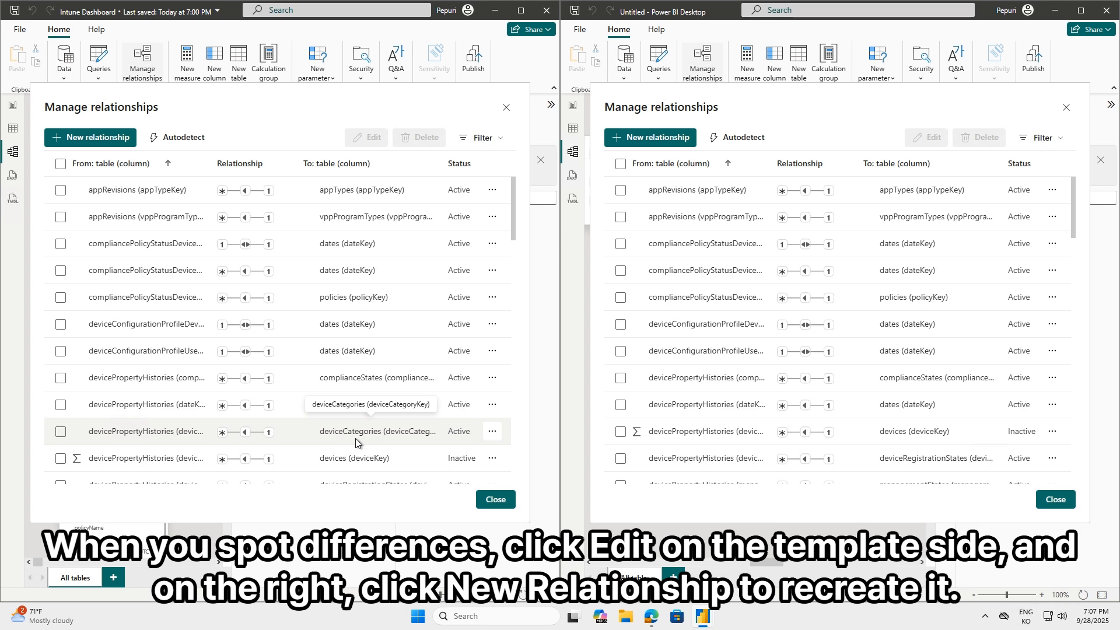
# Recreate the template's active many-to-one, single-direction relationship from devicePropertyHistories to deviceCategories on deviceCategoryKey in the Untitled report, then close the template's relationship details
pyautogui.click(61, 432)
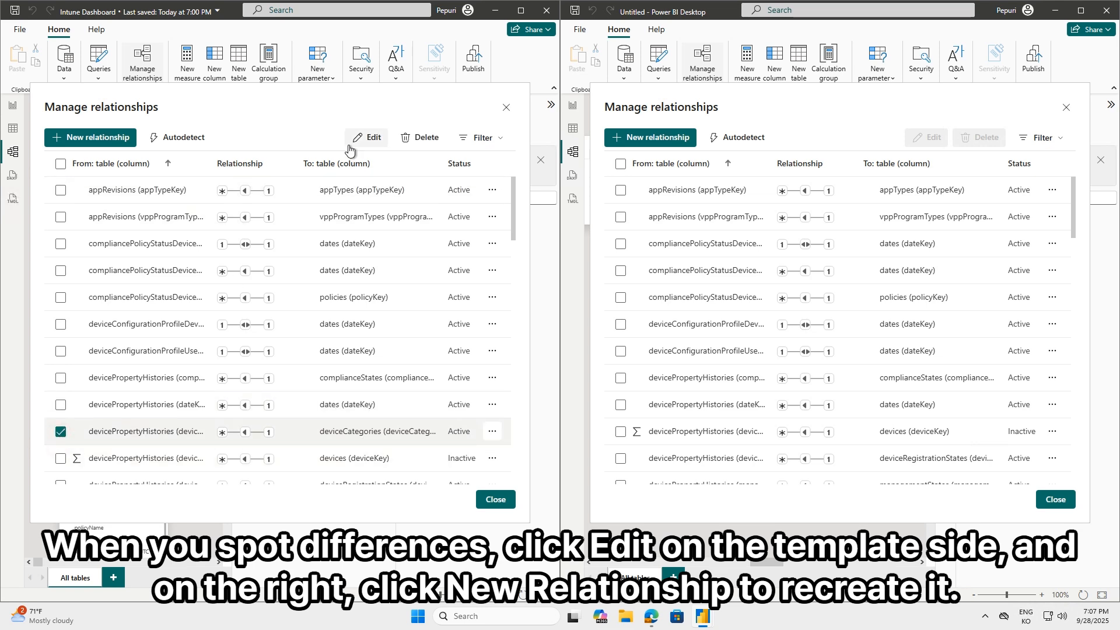
pyautogui.click(367, 139)
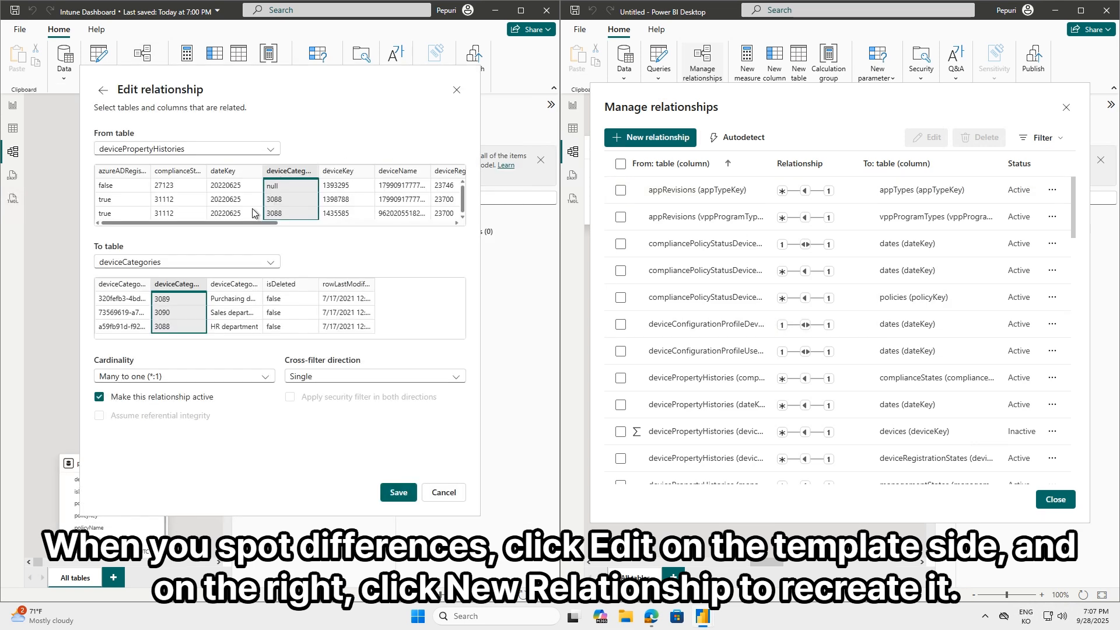
pyautogui.click(660, 138)
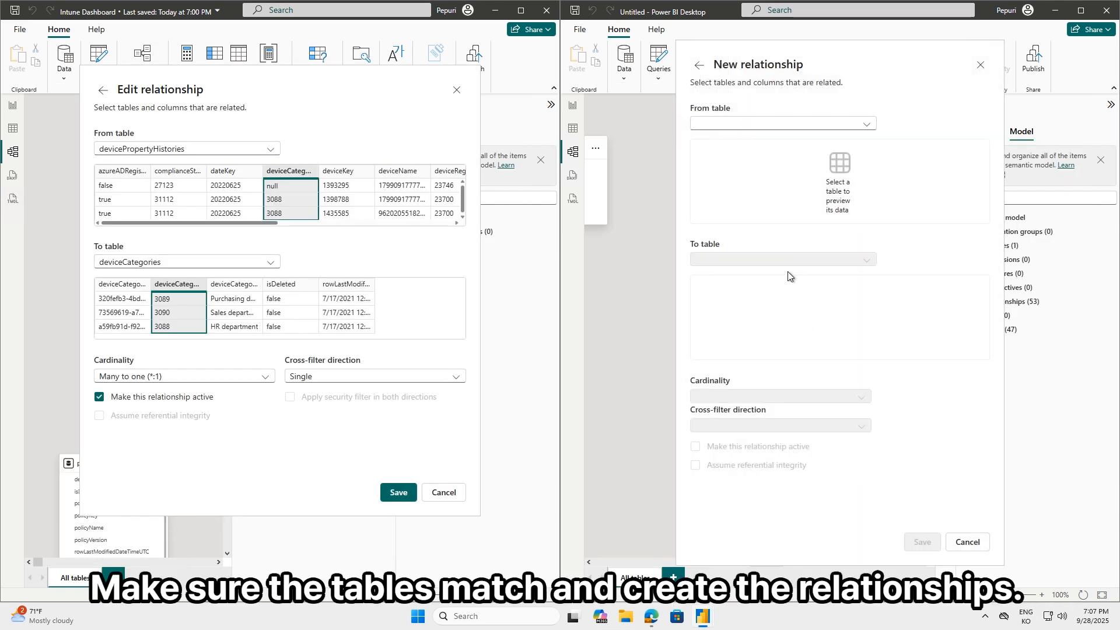
pyautogui.click(753, 123)
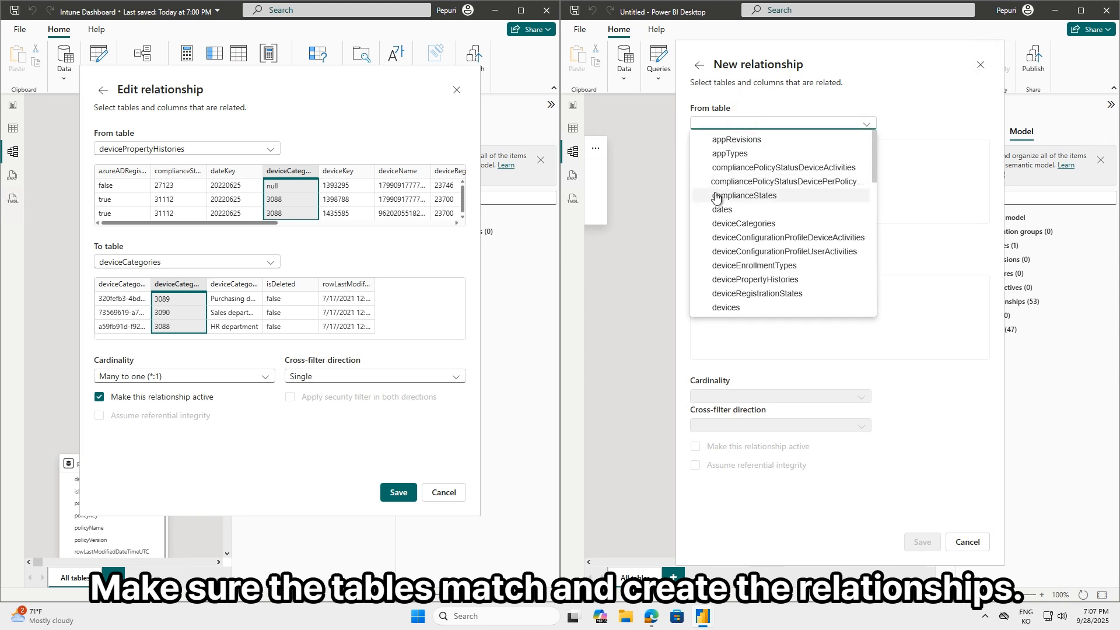
pyautogui.click(785, 283)
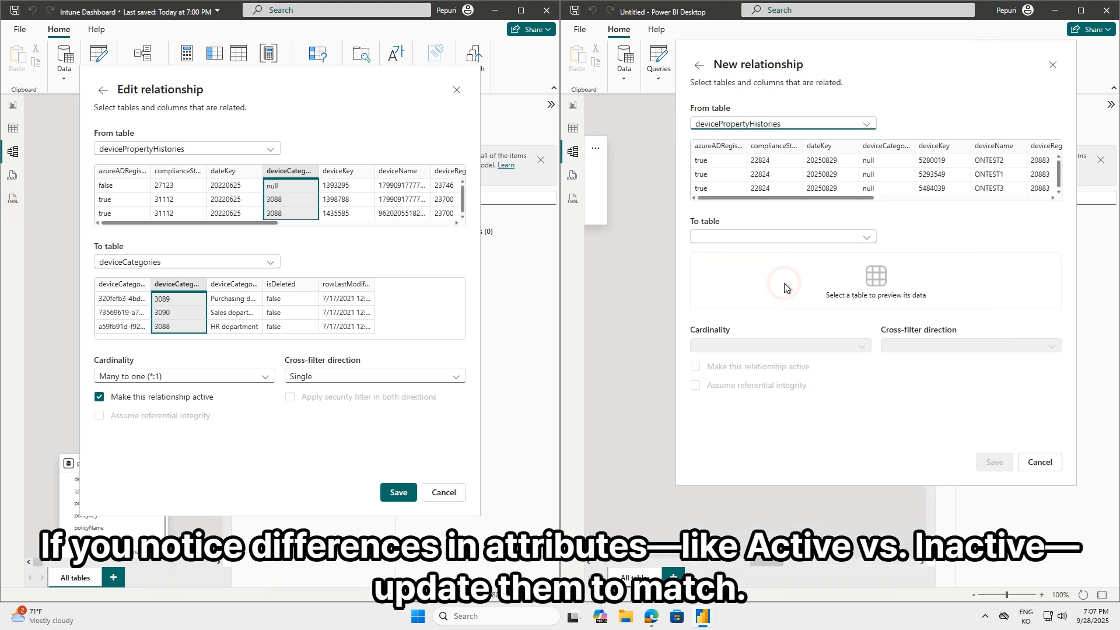
pyautogui.click(732, 238)
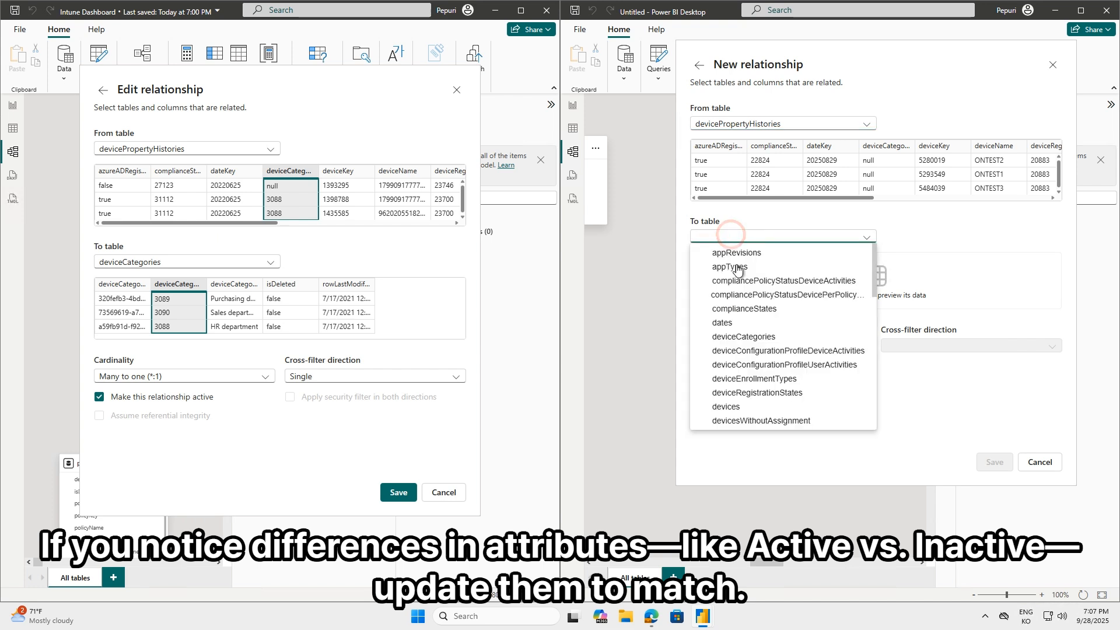
pyautogui.click(737, 344)
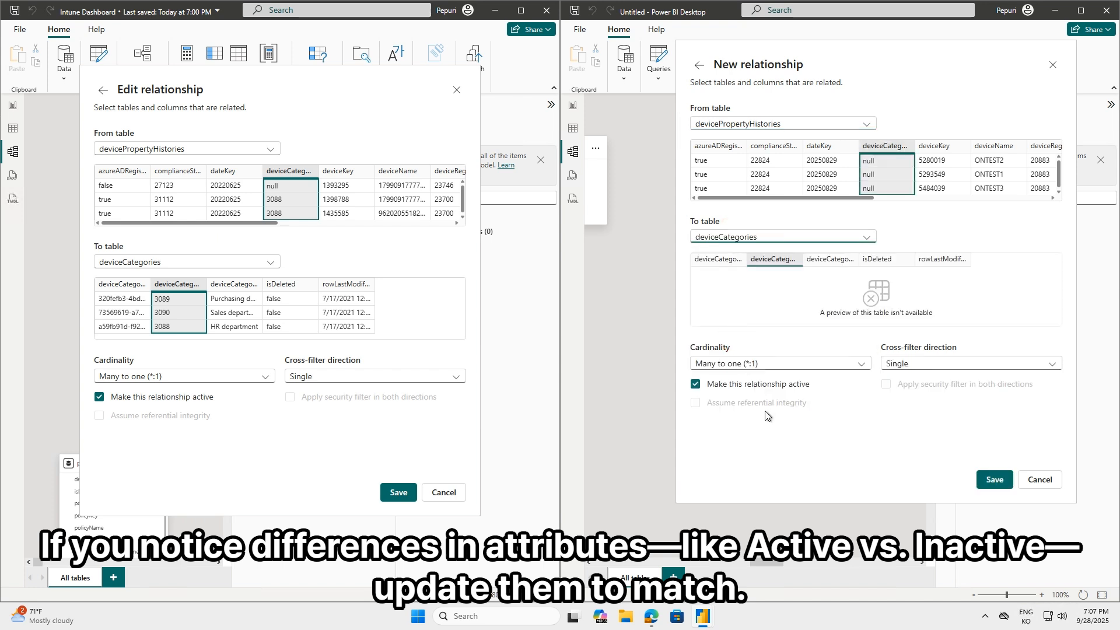
pyautogui.click(994, 481)
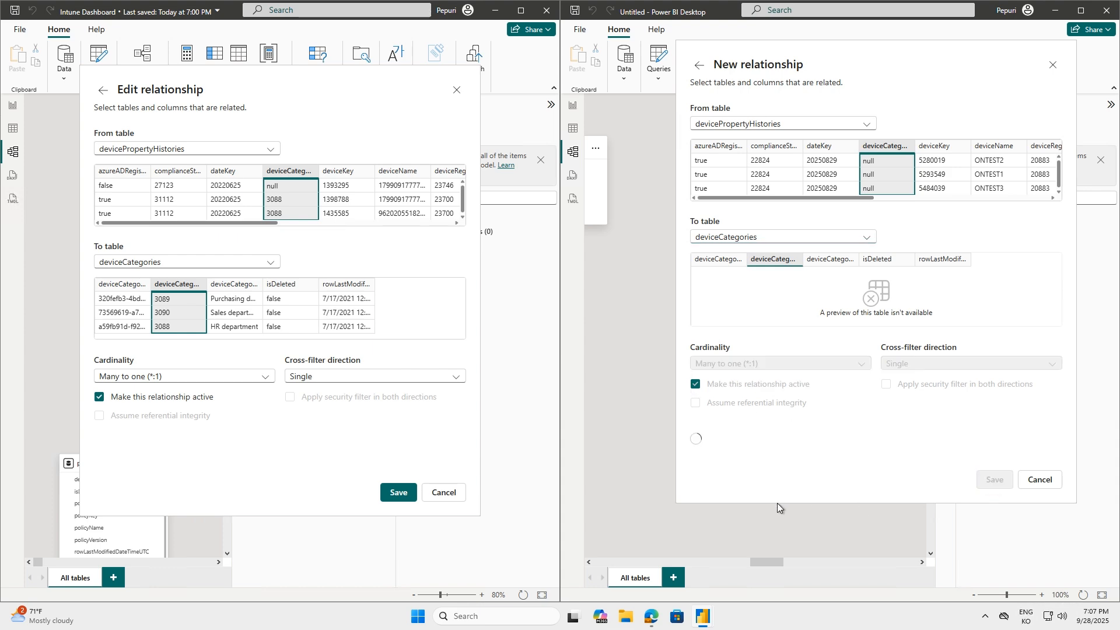
pyautogui.click(453, 92)
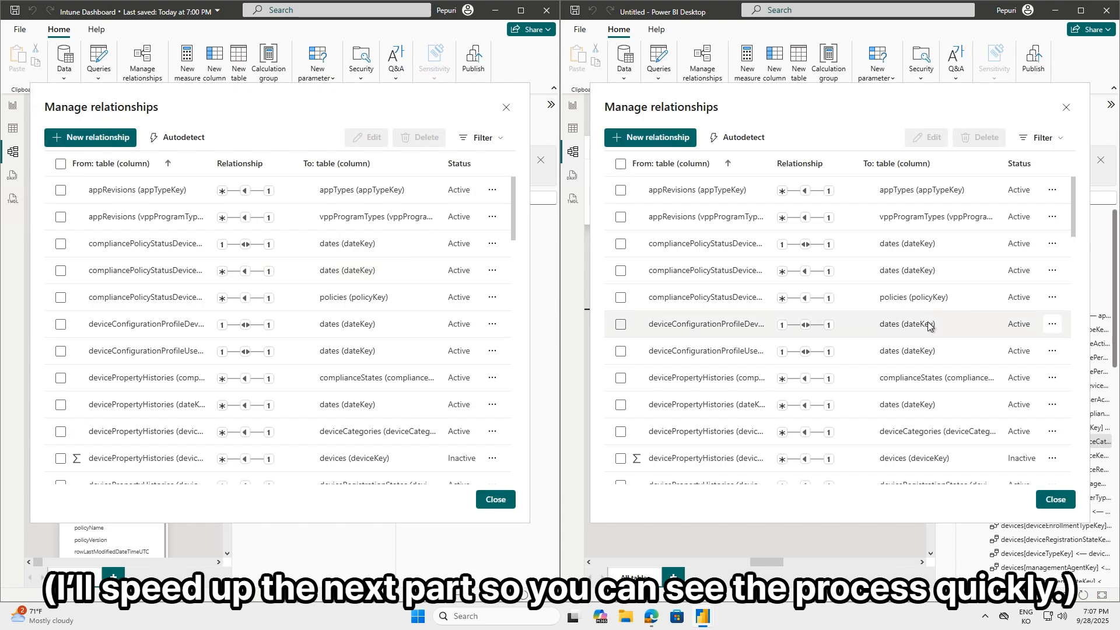
# Compare the remaining relationships of the template and the Untitled report for missing entries and differing cardinality or status
pyautogui.scroll(-4, 916, 362)
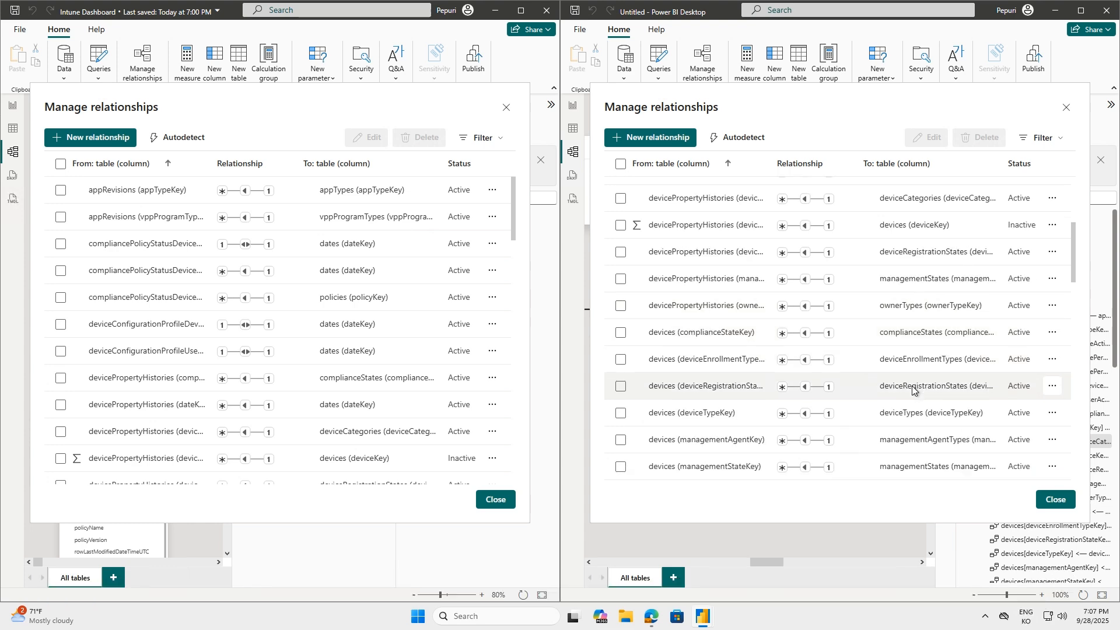
pyautogui.scroll(-1, 913, 390)
pyautogui.scroll(-1, 357, 371)
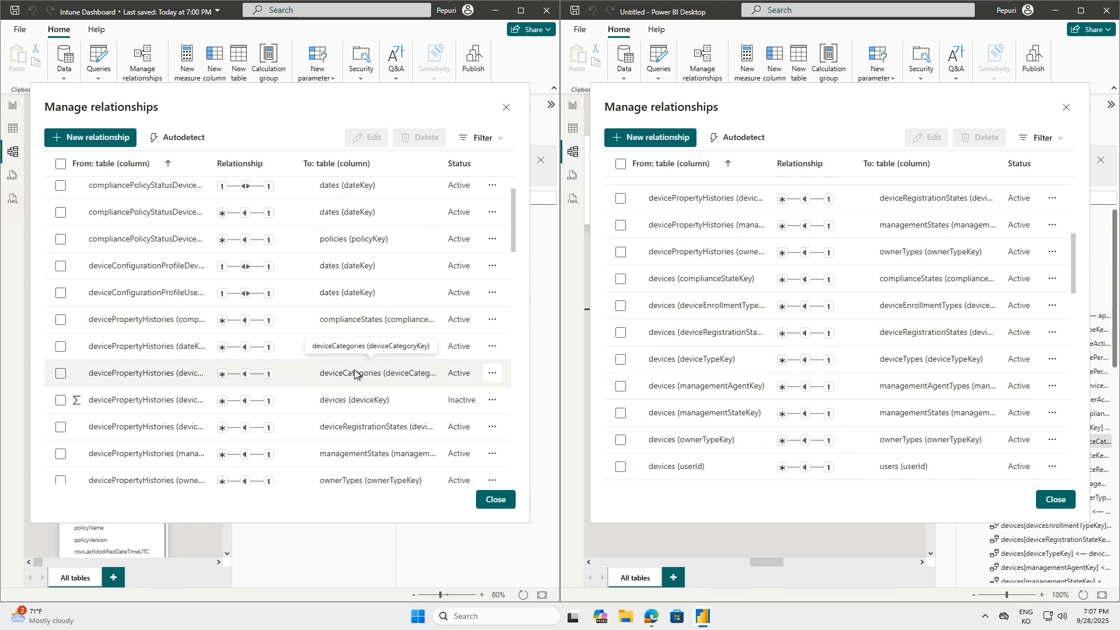
pyautogui.scroll(-2, 354, 373)
pyautogui.scroll(-1, 354, 373)
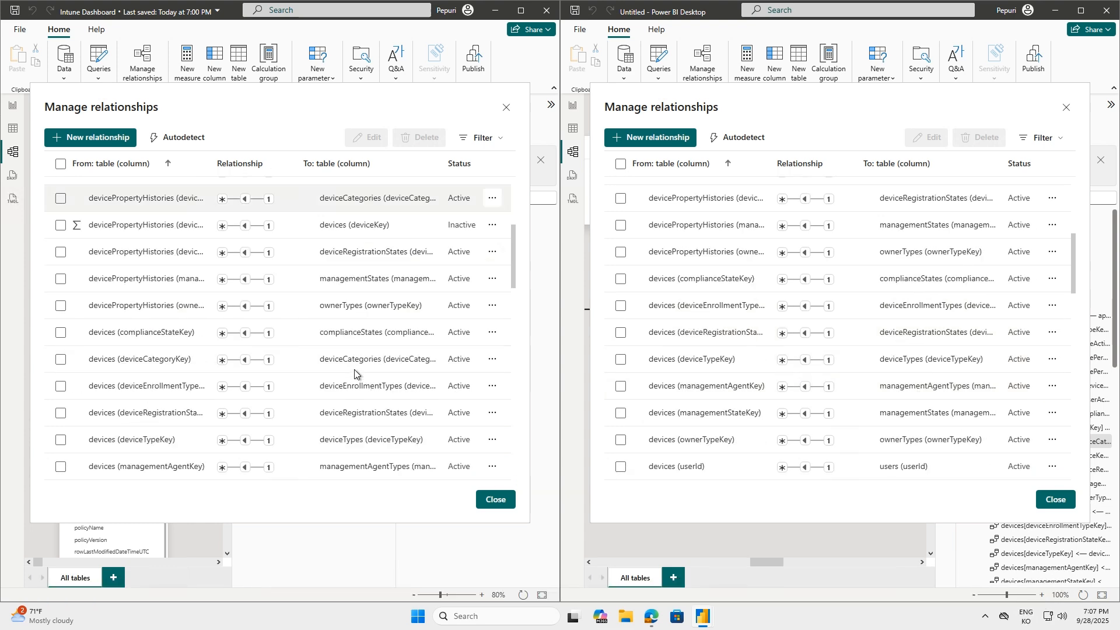
pyautogui.scroll(2, 355, 373)
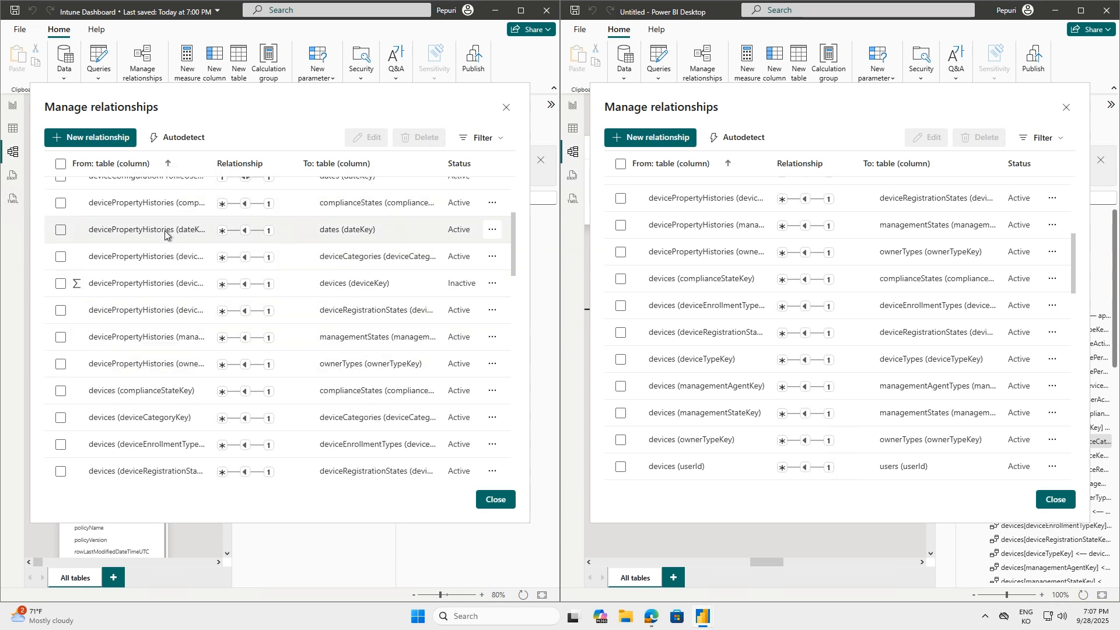
pyautogui.scroll(3, 703, 344)
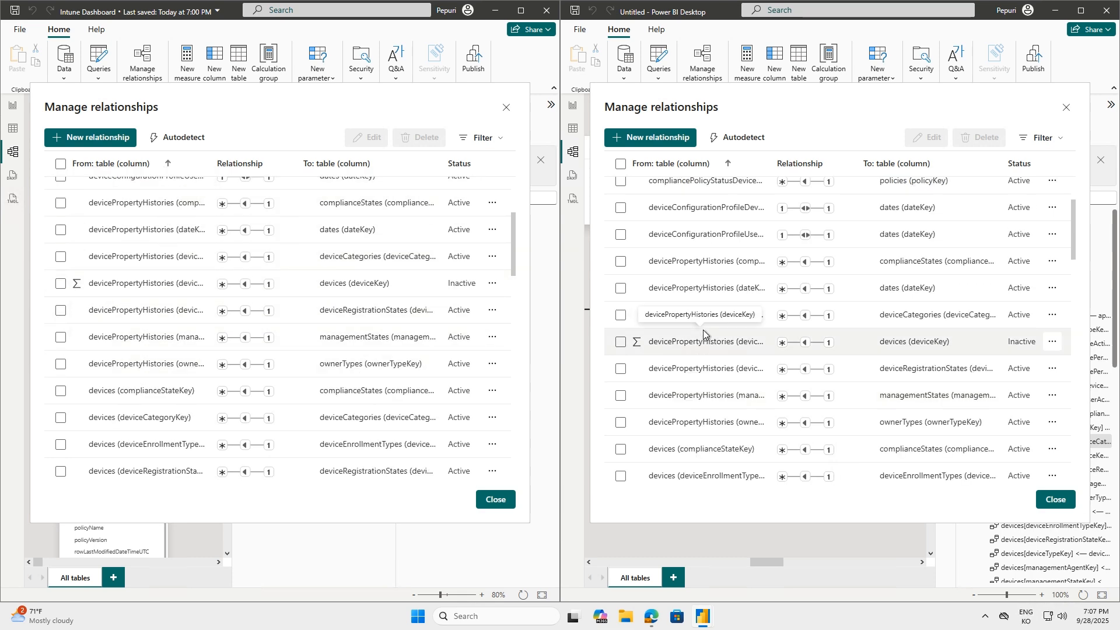
pyautogui.scroll(-1, 703, 330)
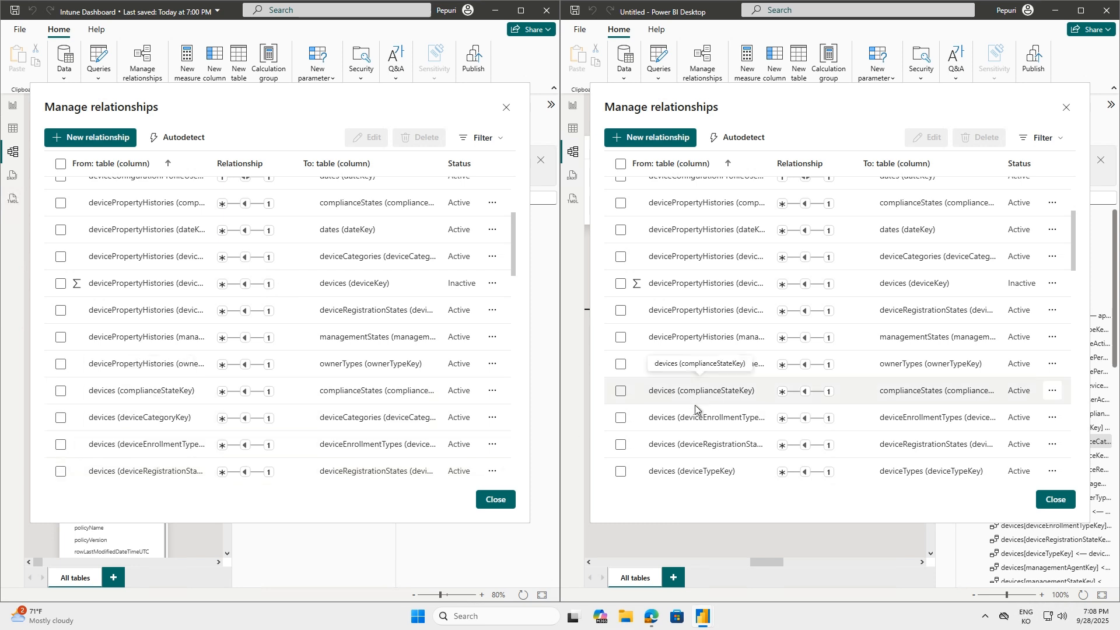
pyautogui.scroll(-2, 327, 447)
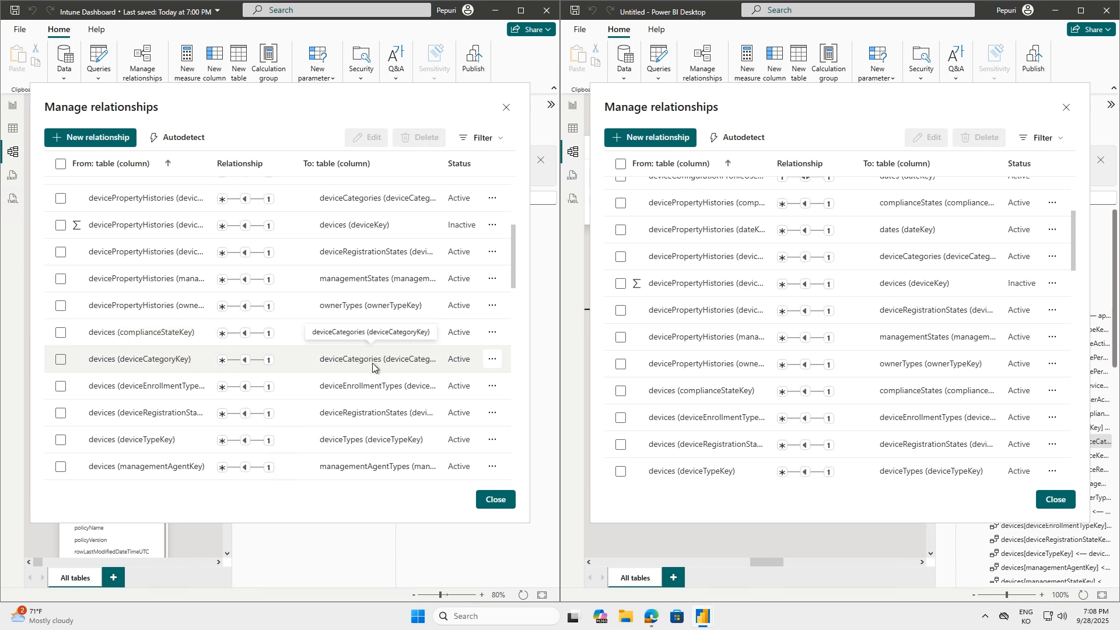
pyautogui.scroll(-4, 373, 366)
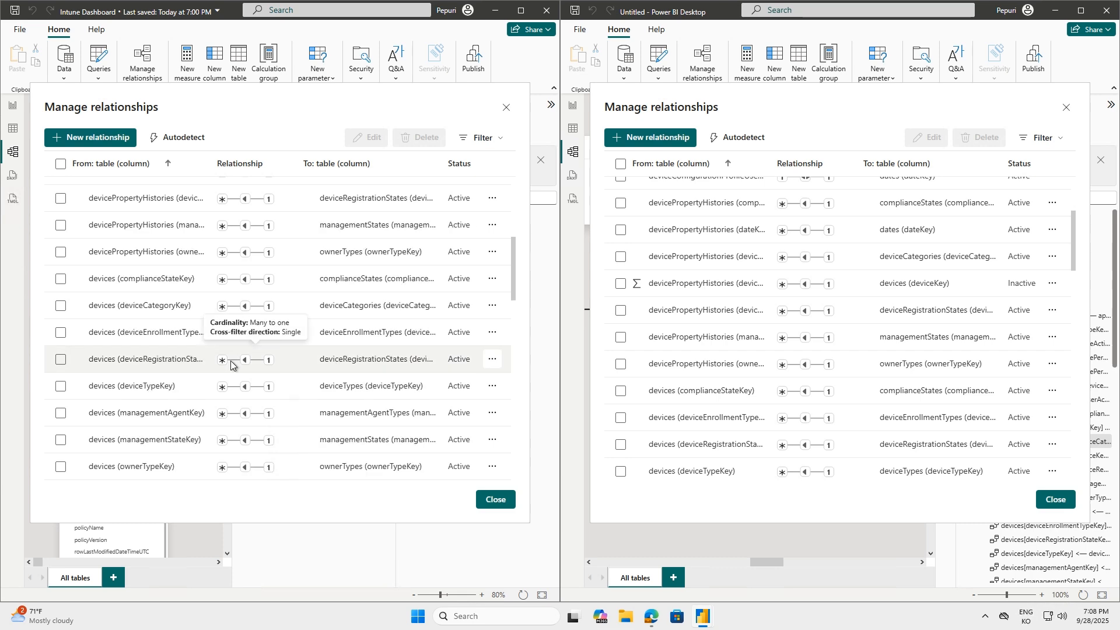
pyautogui.scroll(-1, 516, 298)
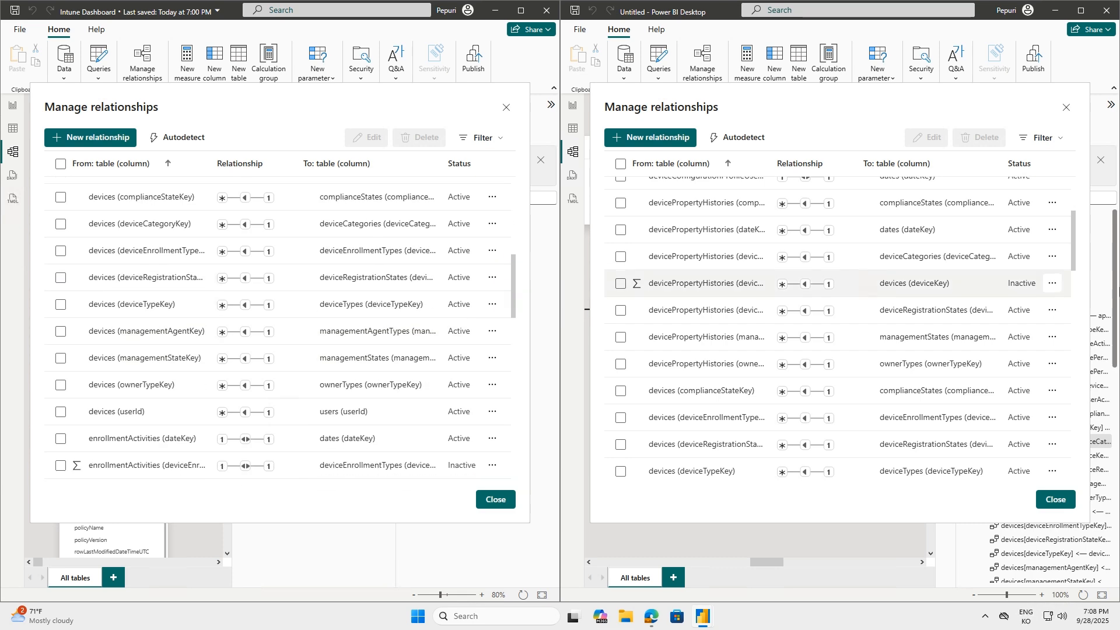
pyautogui.scroll(-1, 1072, 243)
pyautogui.moveTo(1071, 243); pyautogui.dragTo(1067, 279)
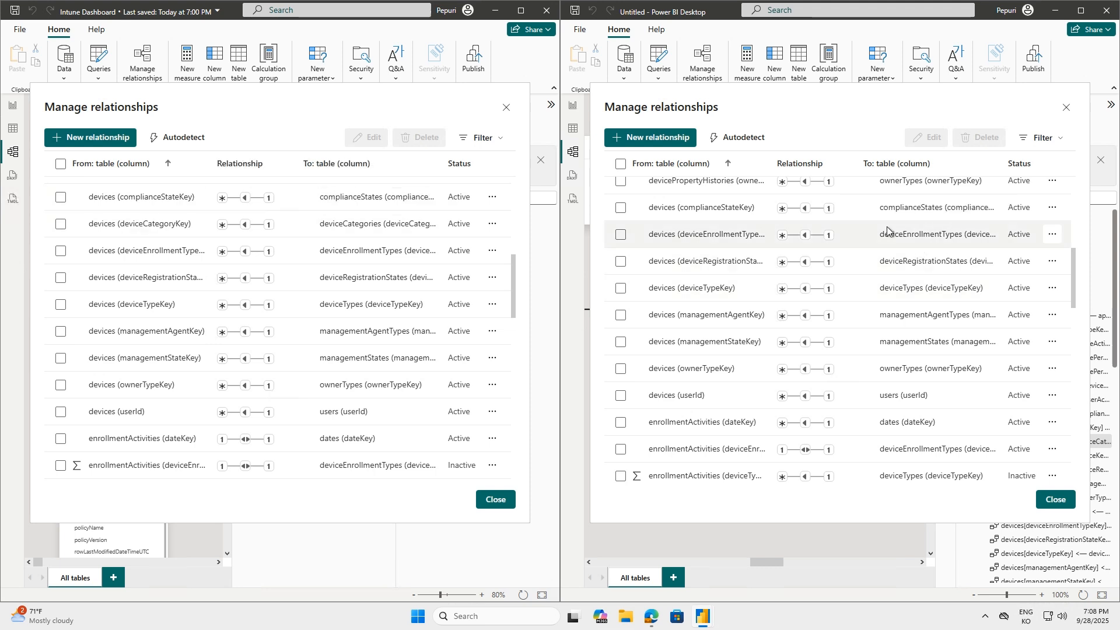
pyautogui.moveTo(1072, 273); pyautogui.dragTo(1072, 276)
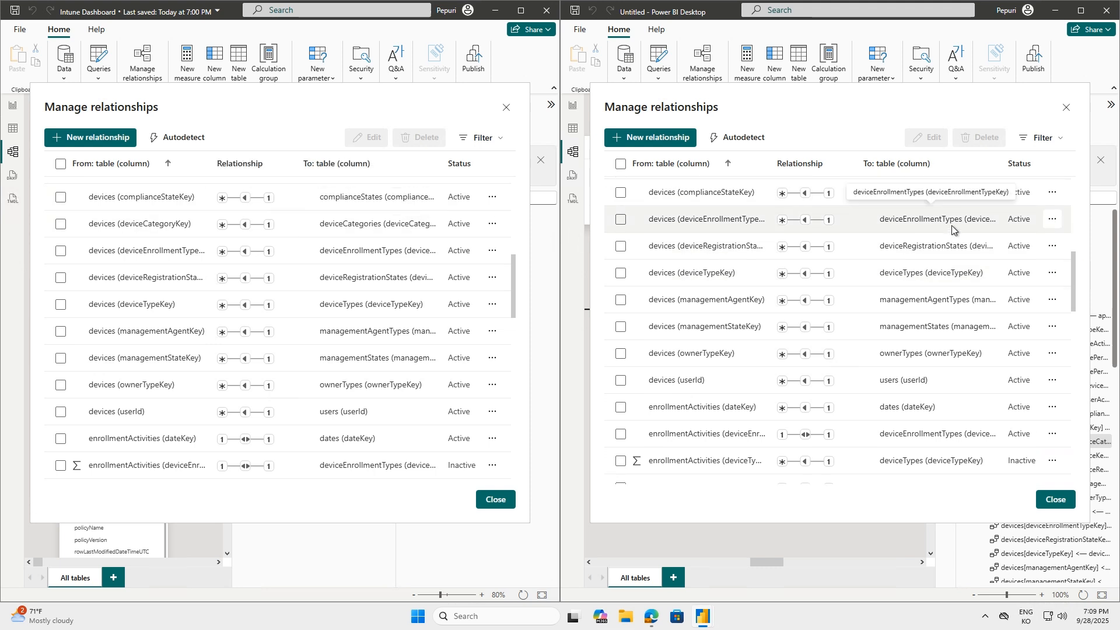
# Recreate the template's active many-to-one, single-direction relationship from devices to deviceCategories on deviceCategoryKey in the Untitled report
pyautogui.click(61, 223)
pyautogui.click(642, 140)
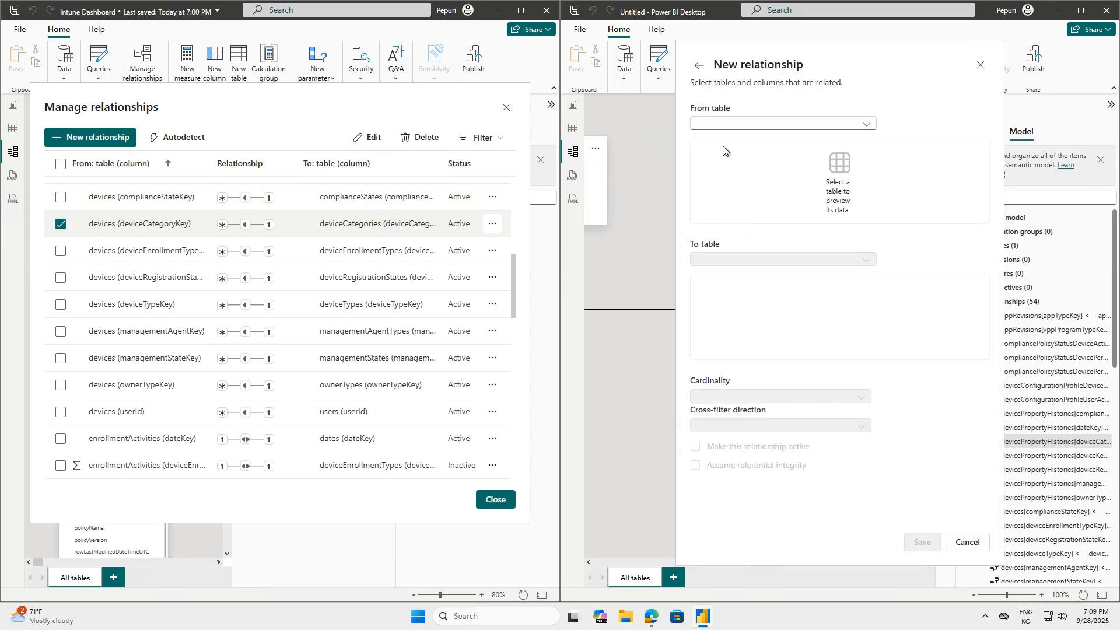
pyautogui.click(752, 123)
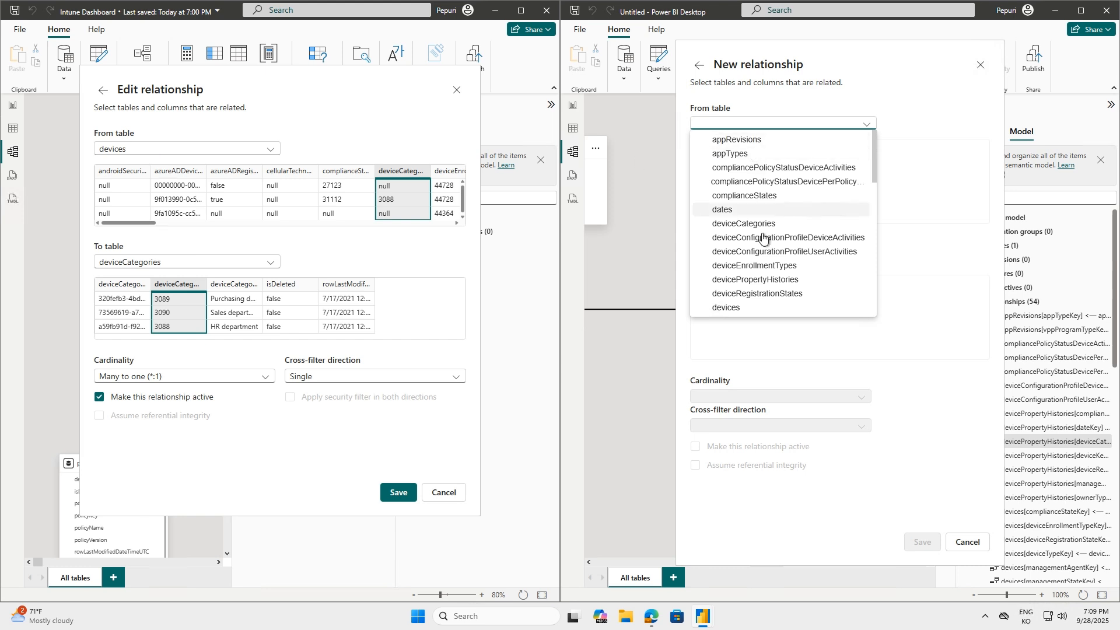
pyautogui.click(737, 307)
pyautogui.click(772, 236)
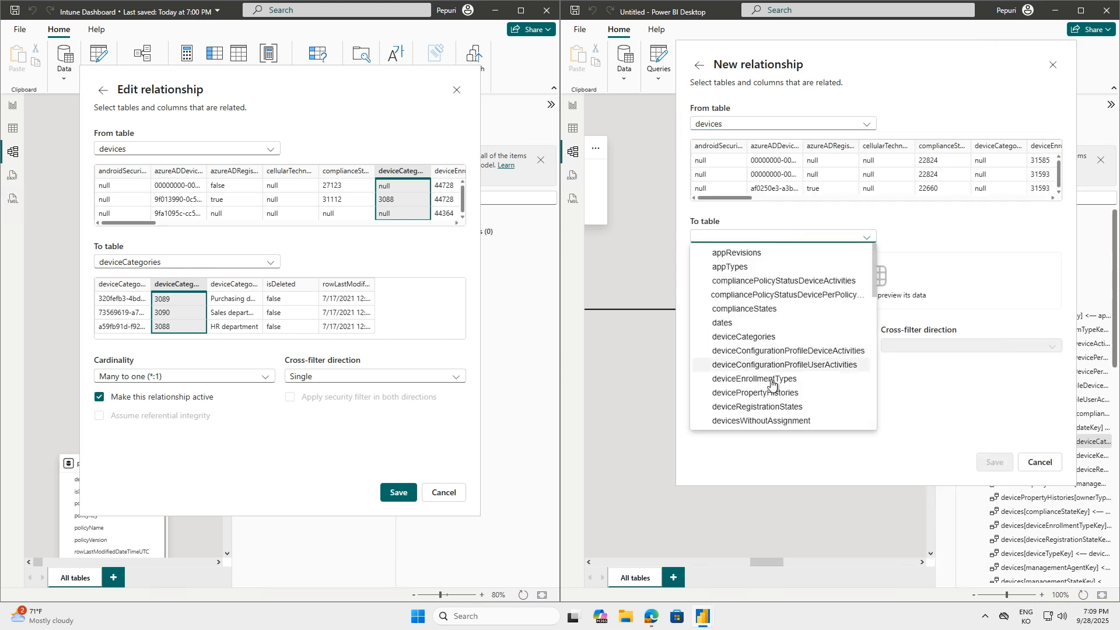
pyautogui.click(743, 337)
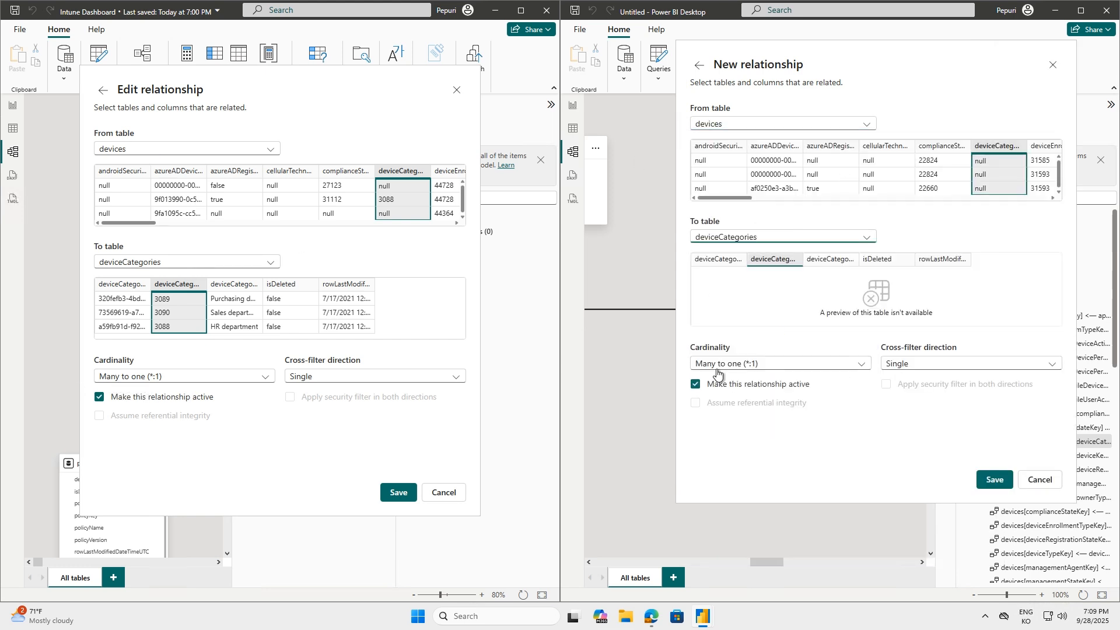
pyautogui.click(995, 480)
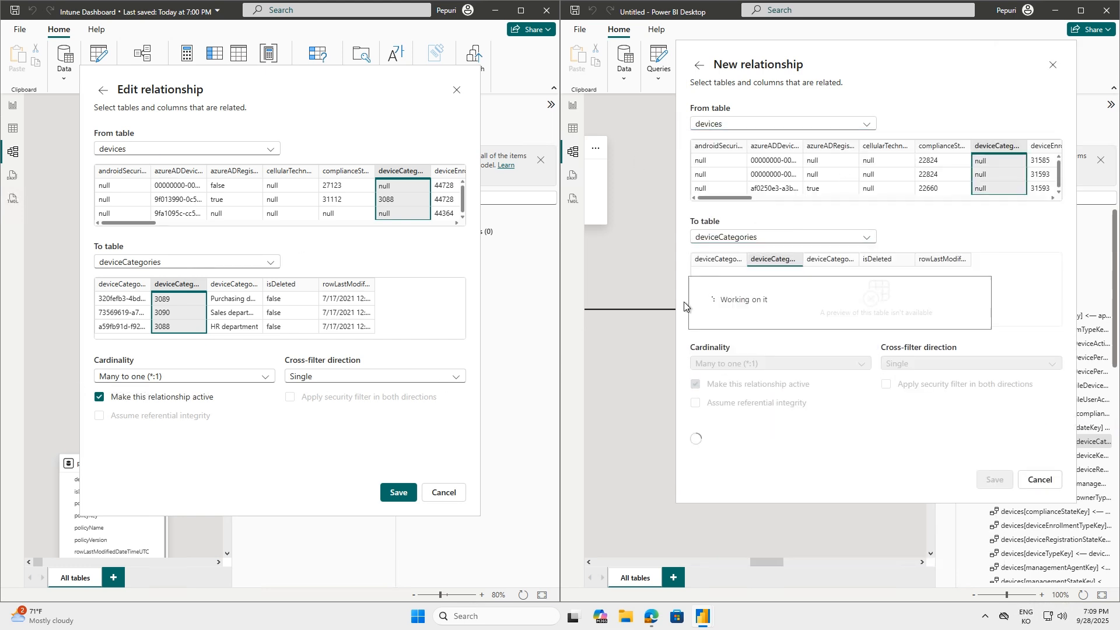
# Compare the enrollment, app, policy and userDeviceAssociations relationships of both reports for differences in cardinality and active status
pyautogui.scroll(-5, 875, 353)
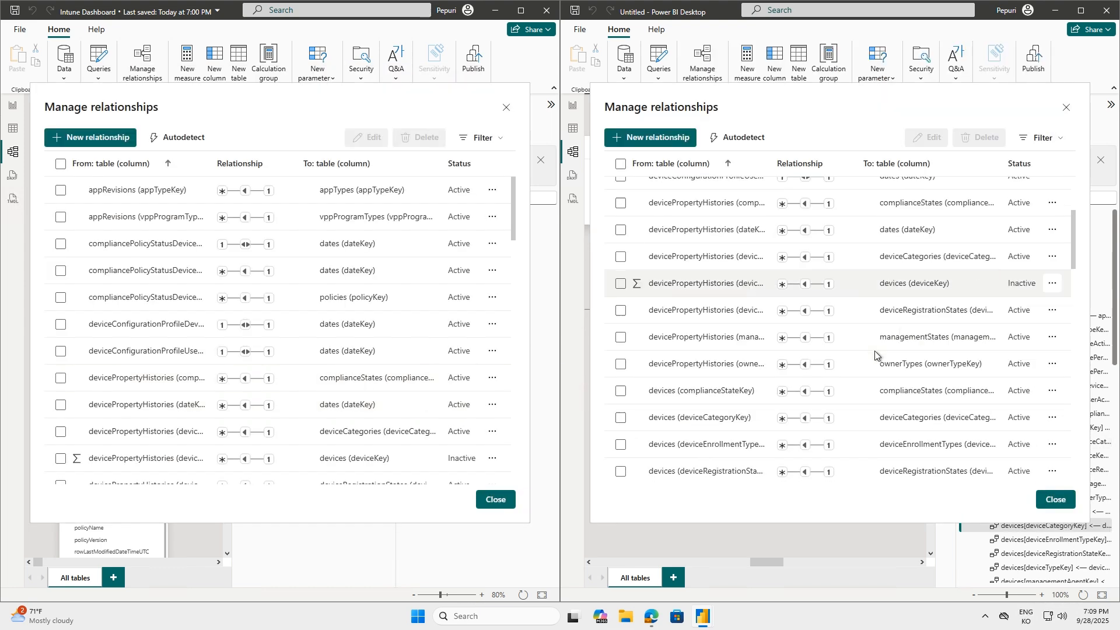
pyautogui.scroll(-4, 875, 353)
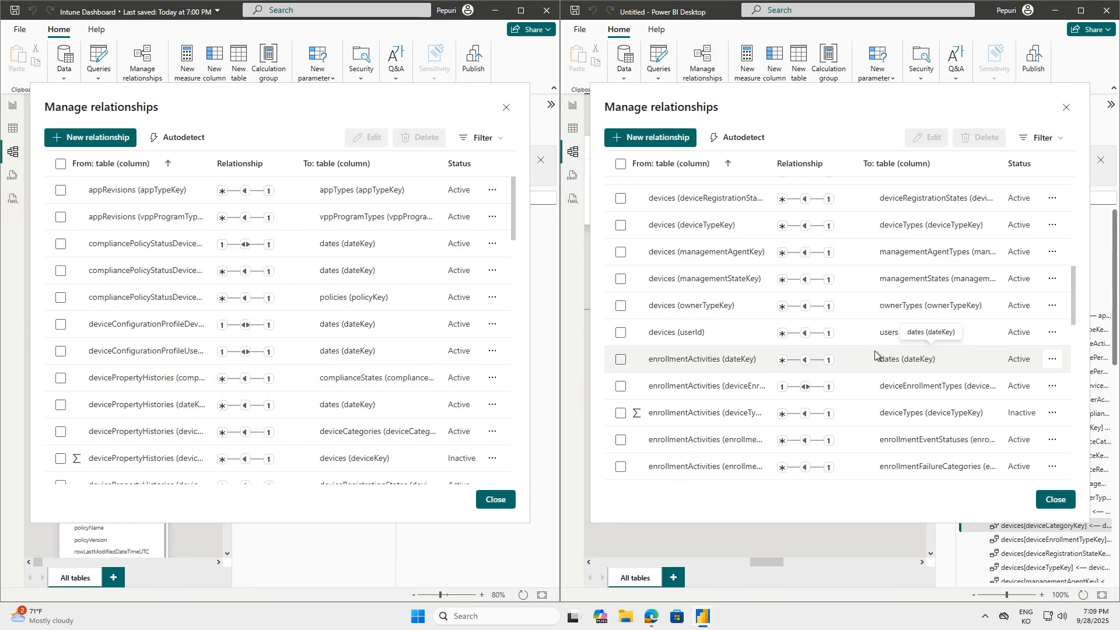
pyautogui.moveTo(1074, 337); pyautogui.dragTo(1075, 351)
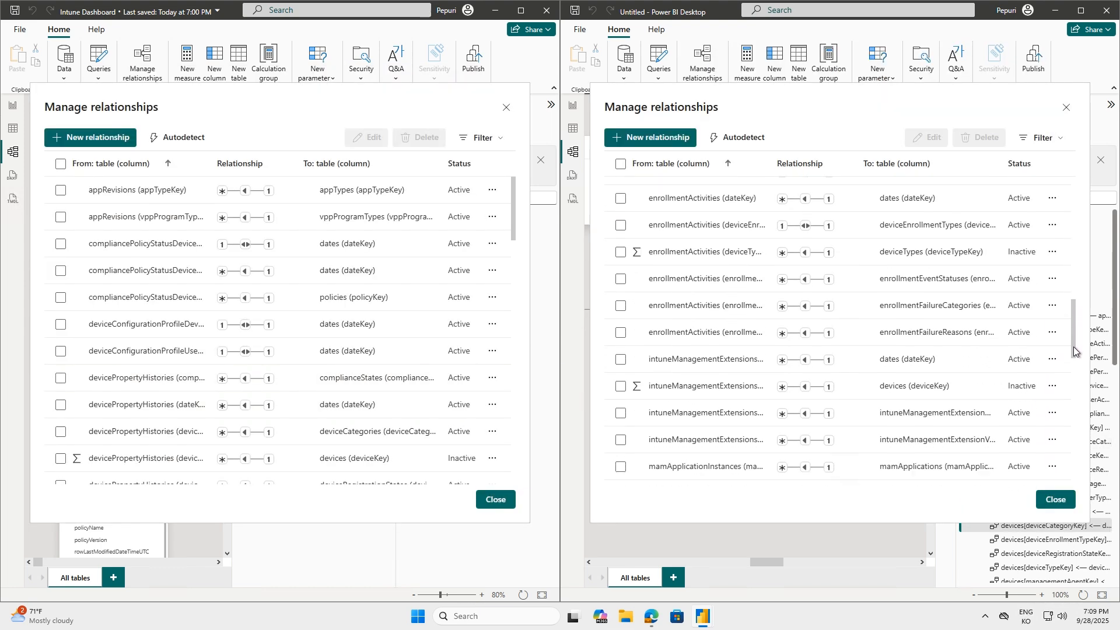
pyautogui.moveTo(514, 225); pyautogui.dragTo(505, 360)
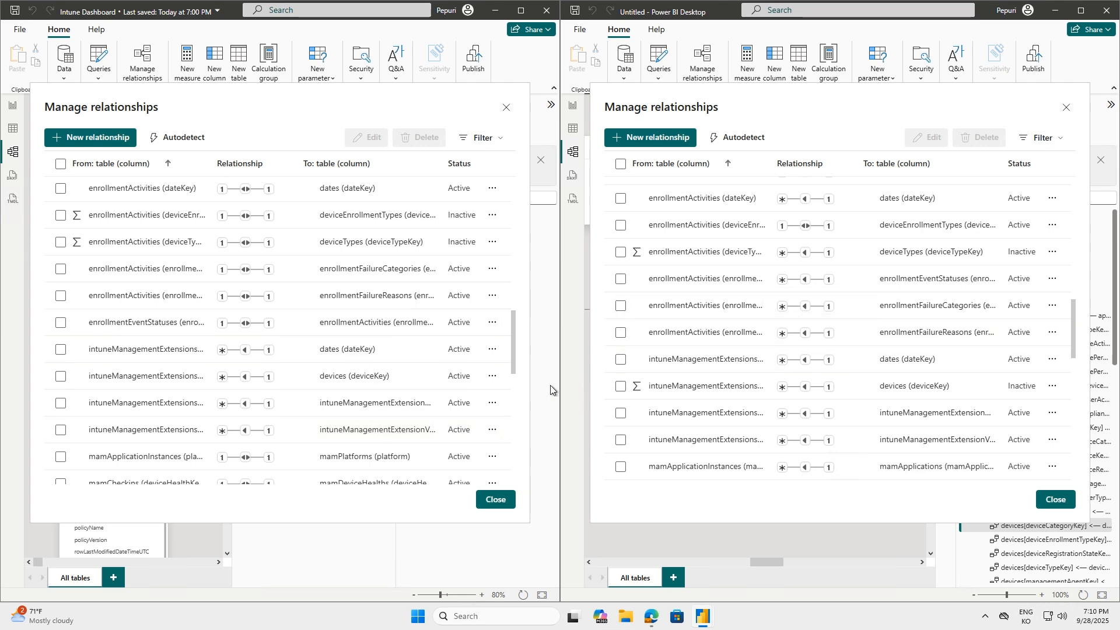
pyautogui.scroll(-8, 366, 394)
pyautogui.scroll(-2, 374, 399)
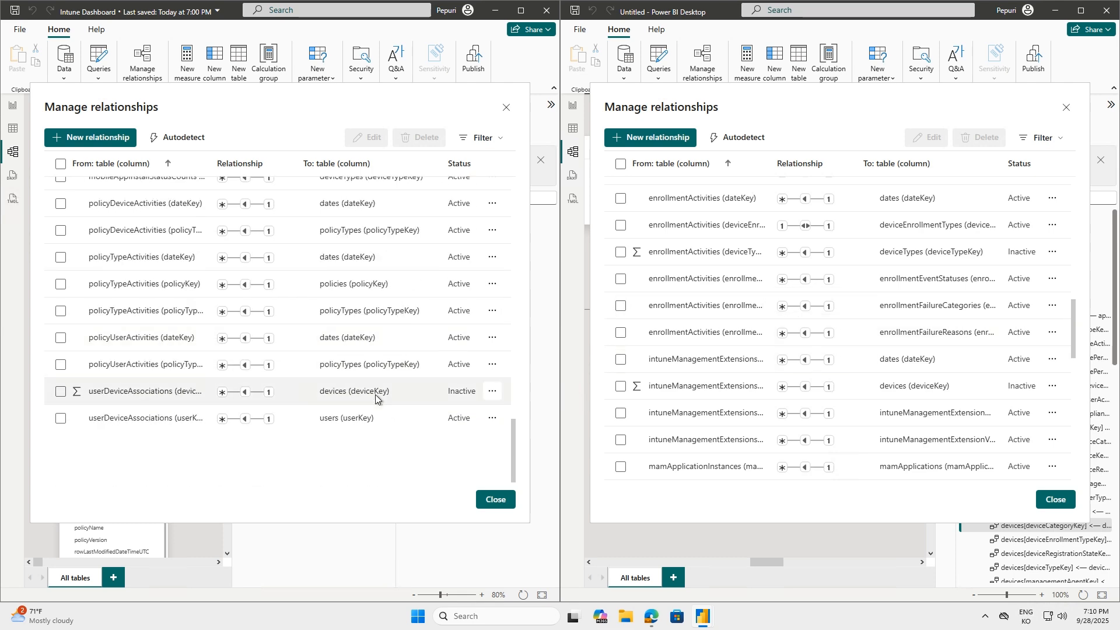
pyautogui.scroll(-6, 1003, 365)
pyautogui.scroll(-3, 1003, 365)
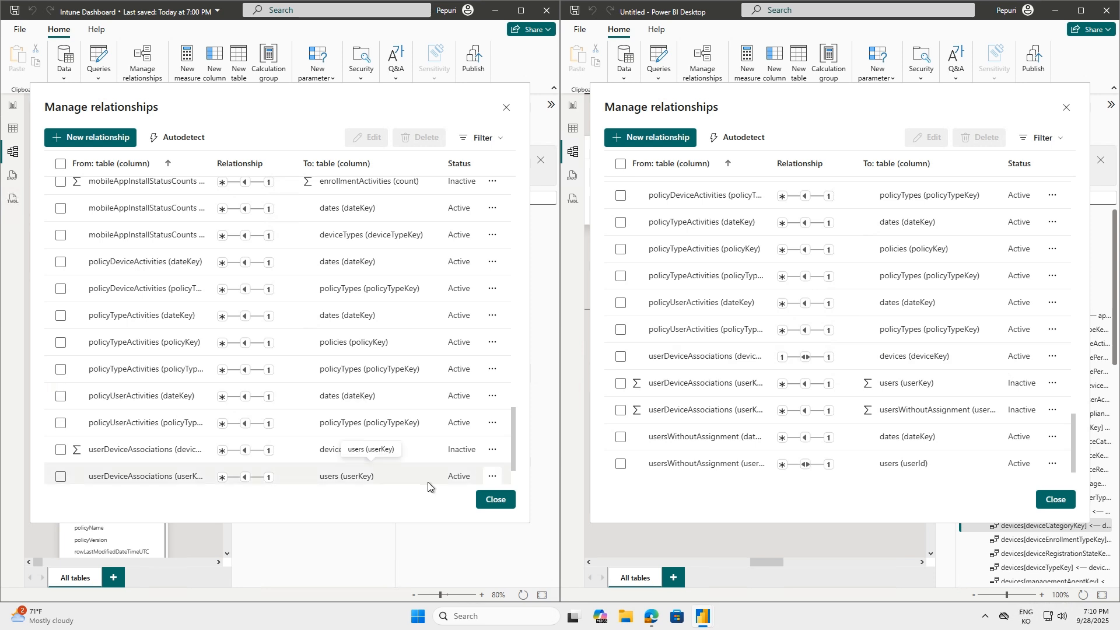
# Make the userDeviceAssociations to devices relationship on deviceKey inactive in the Untitled report and save it
pyautogui.scroll(2, 929, 428)
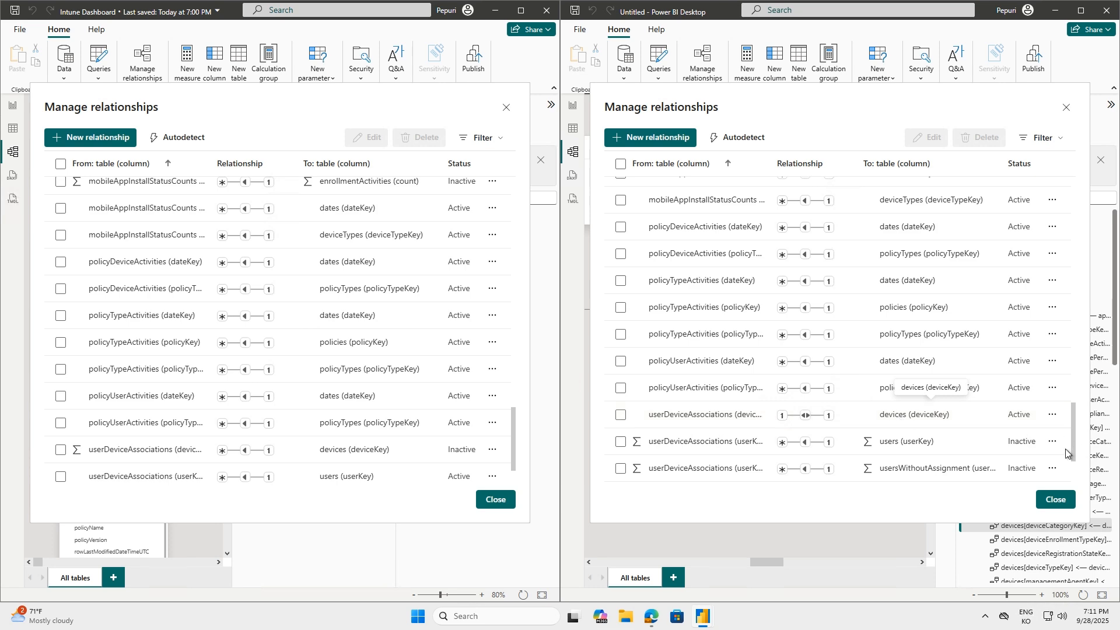
pyautogui.scroll(1, 1075, 436)
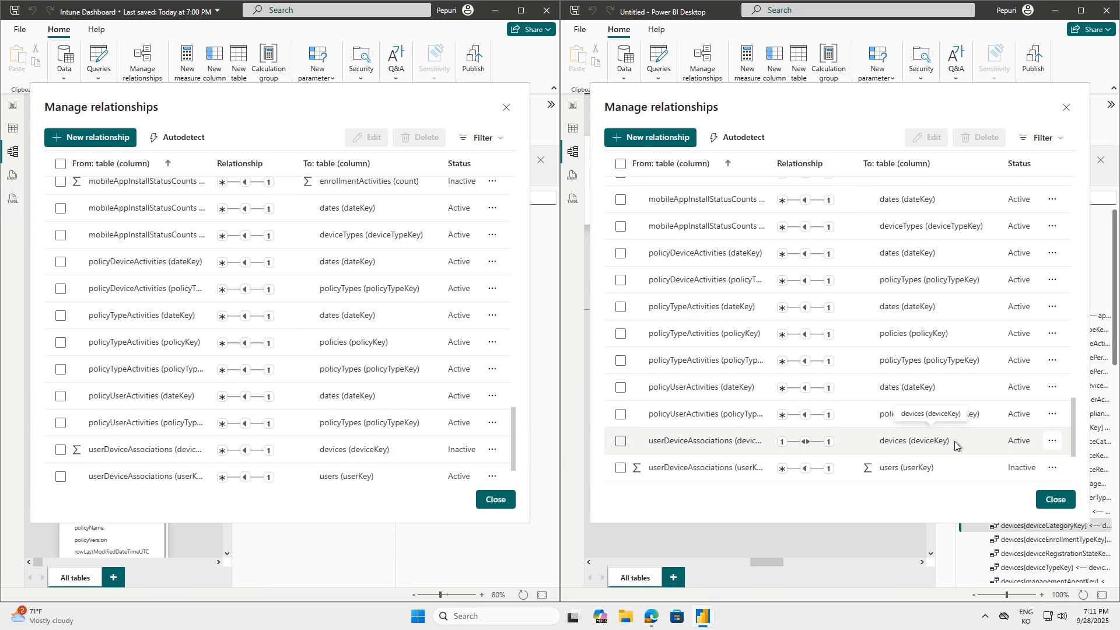
pyautogui.click(620, 441)
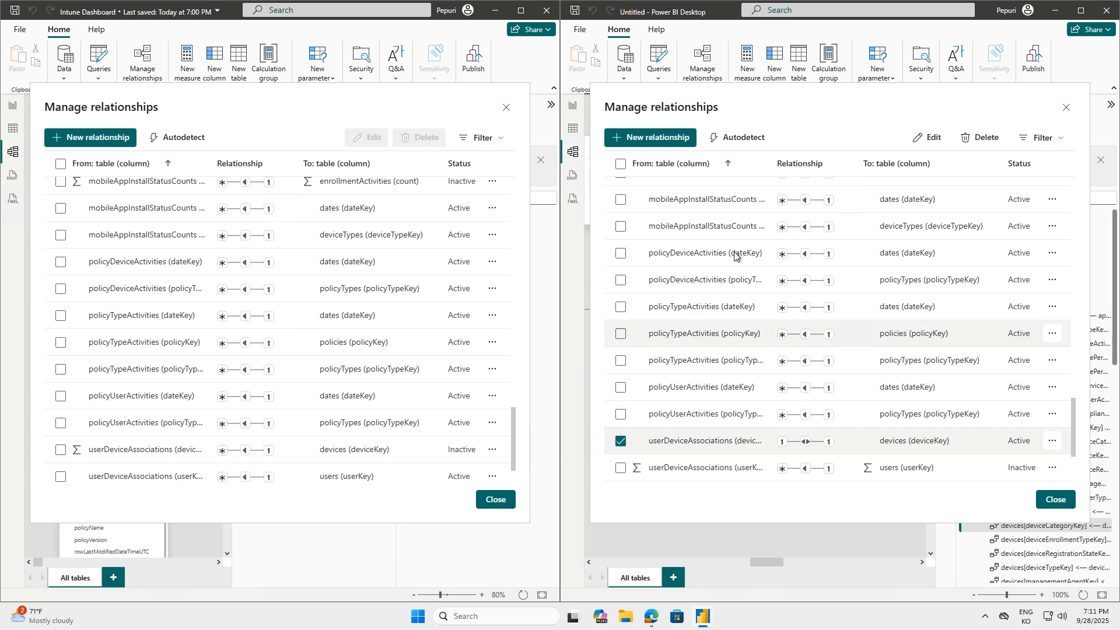
pyautogui.click(927, 138)
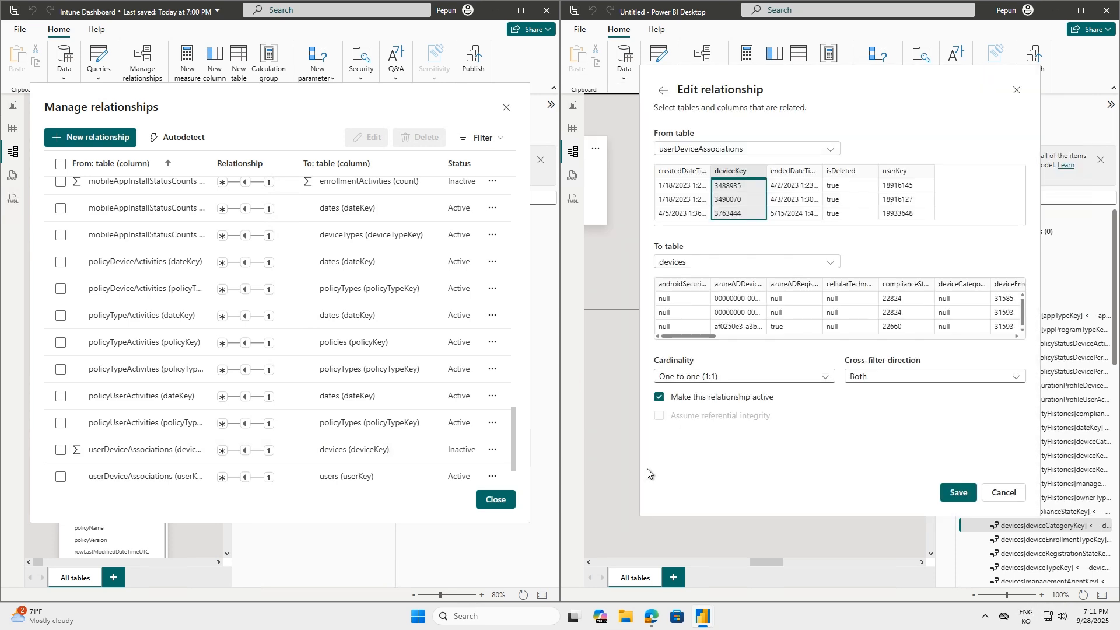
pyautogui.click(951, 492)
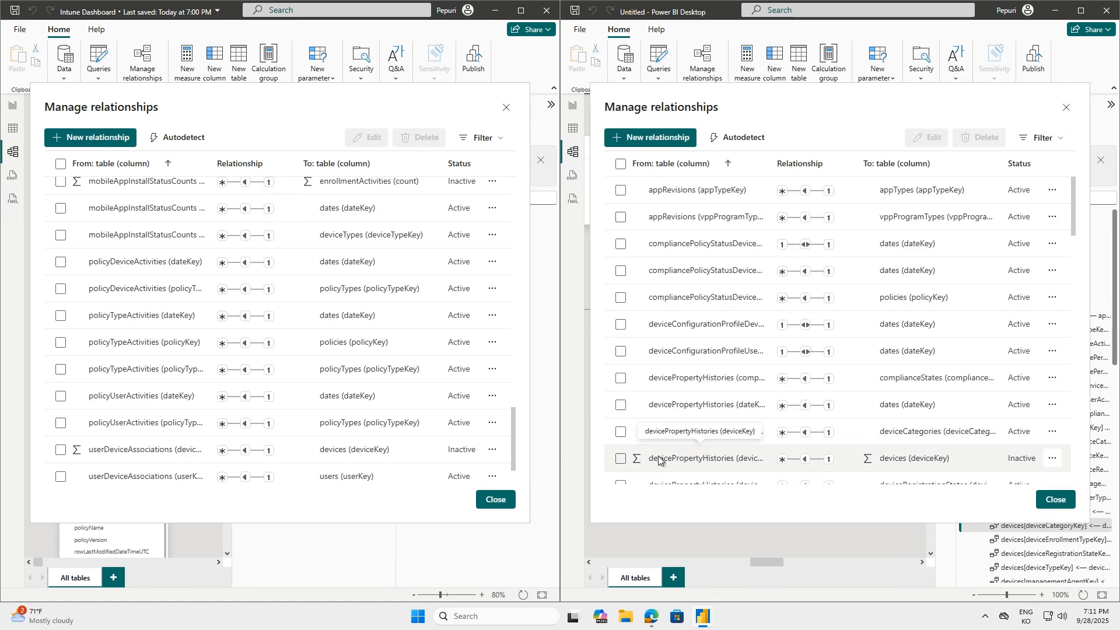
# Make the many-to-one userDeviceAssociations to users relationship on userKey active in the Untitled report and save it
pyautogui.scroll(-15, 833, 358)
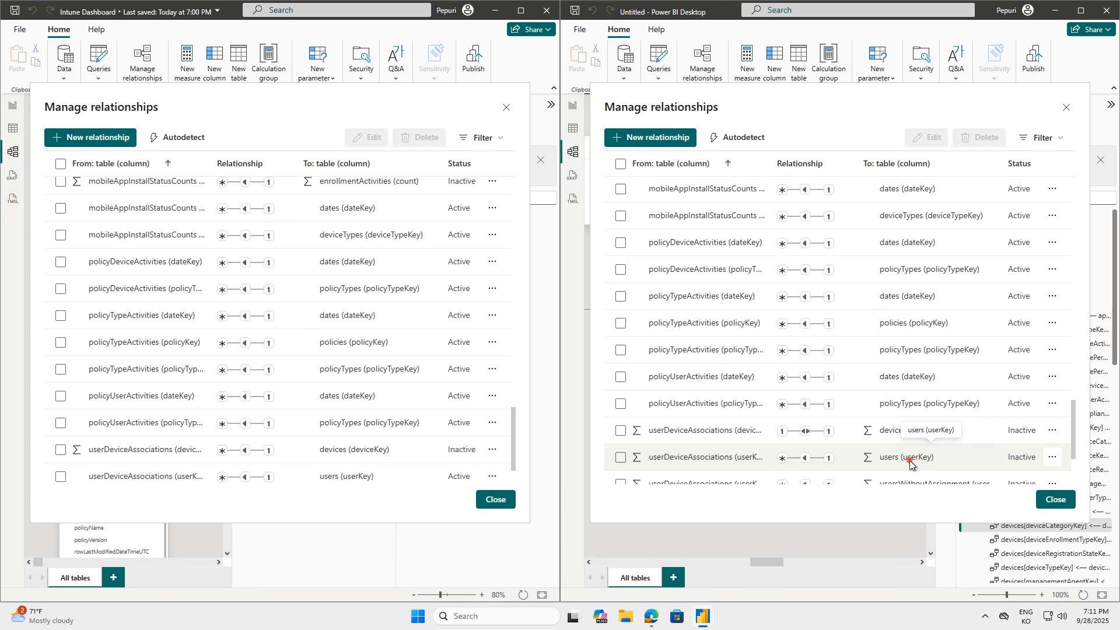
pyautogui.click(621, 457)
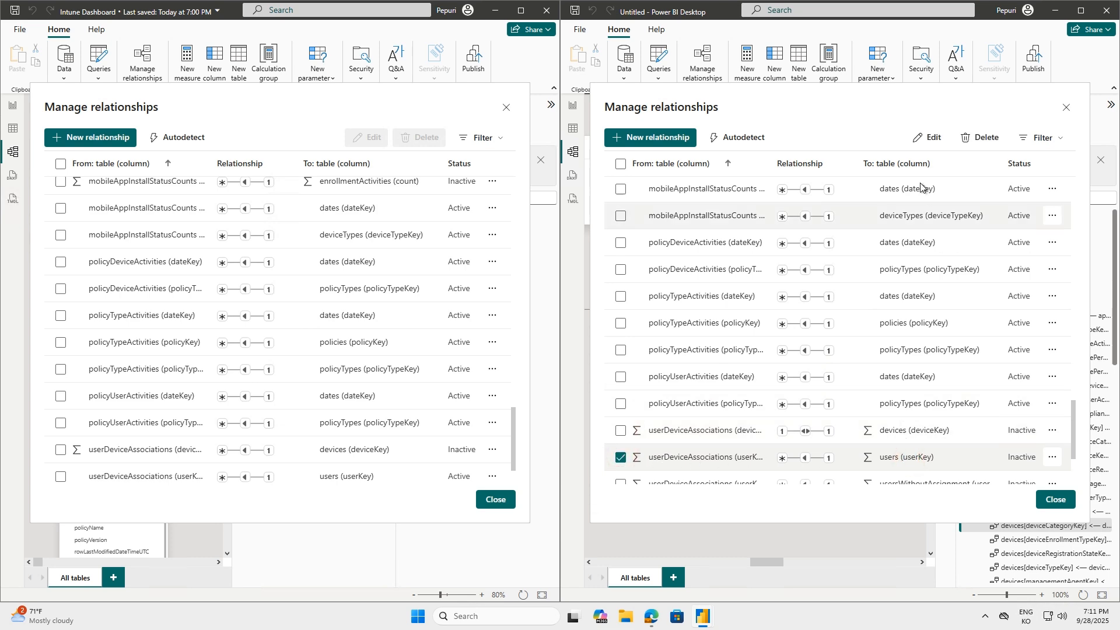
pyautogui.click(928, 138)
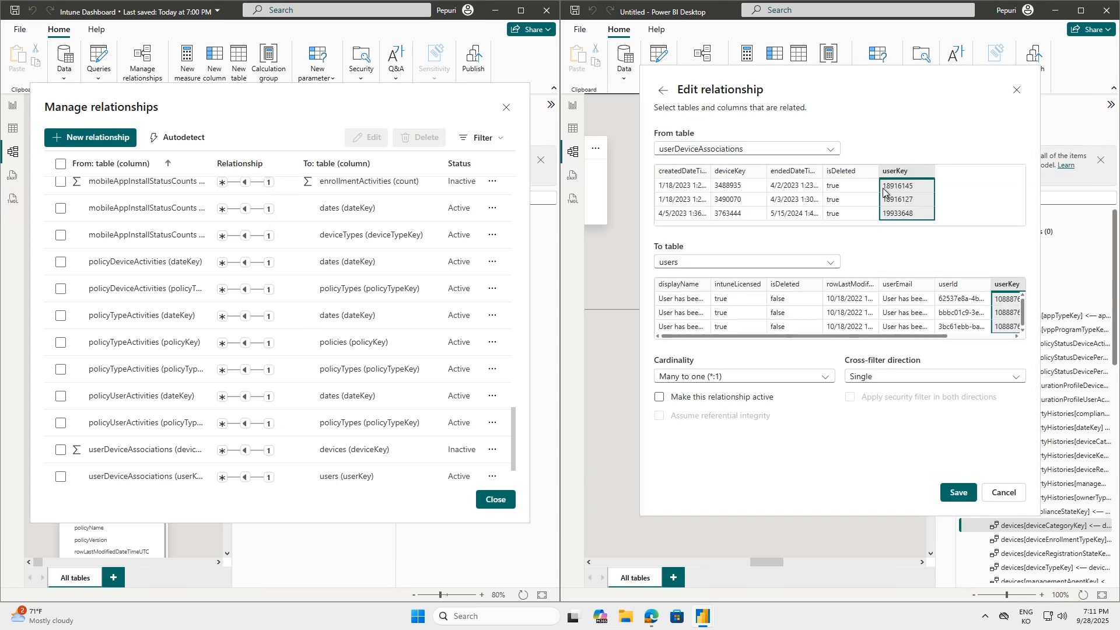
pyautogui.click(693, 403)
pyautogui.click(951, 490)
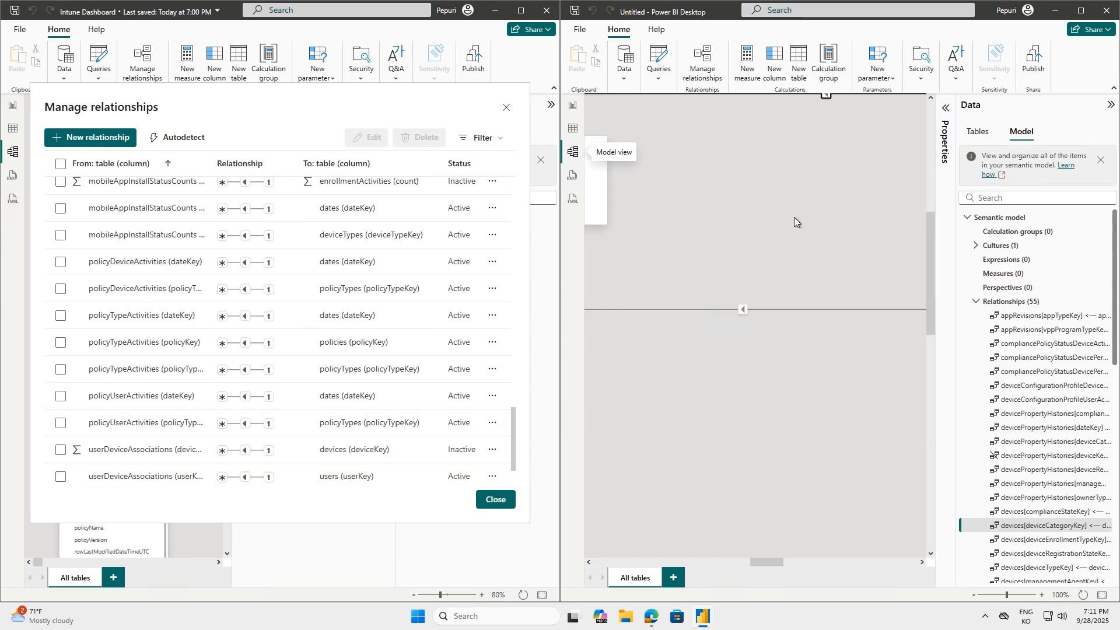
# Close the Manage relationships dialogs, return the Untitled report to Report view, minimize the template and maximize the Untitled report
pyautogui.click(1055, 500)
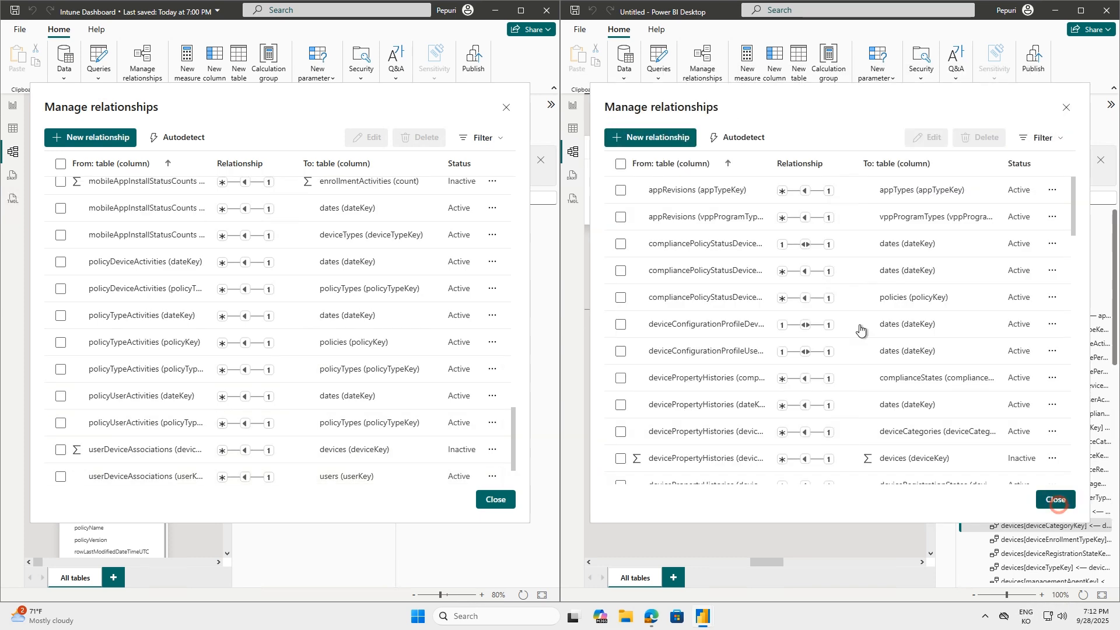
pyautogui.click(573, 106)
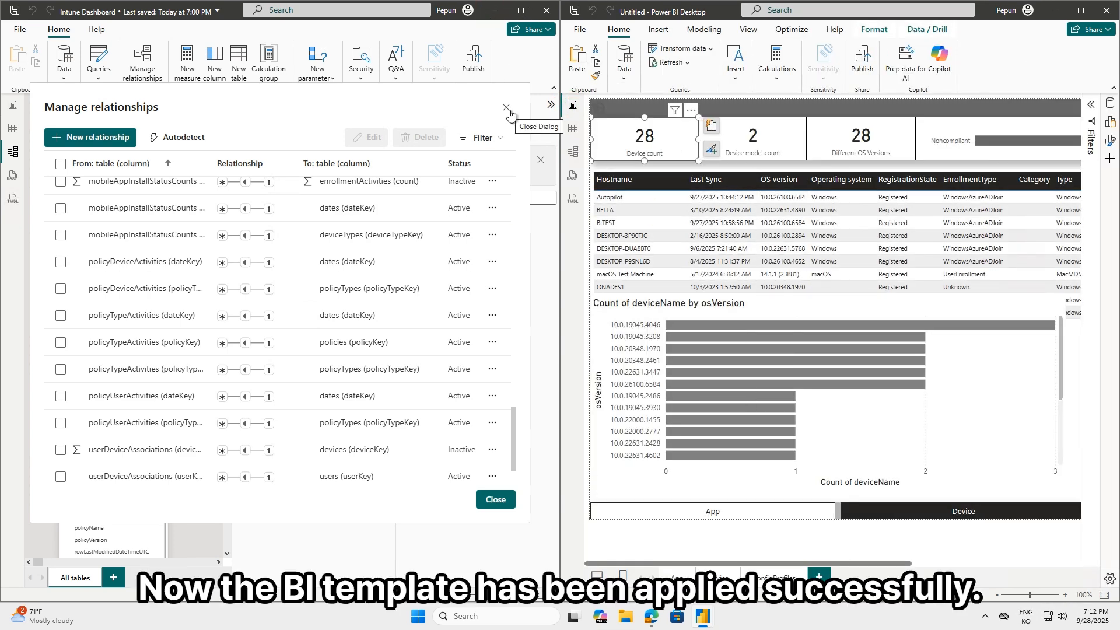
pyautogui.click(495, 499)
pyautogui.click(494, 10)
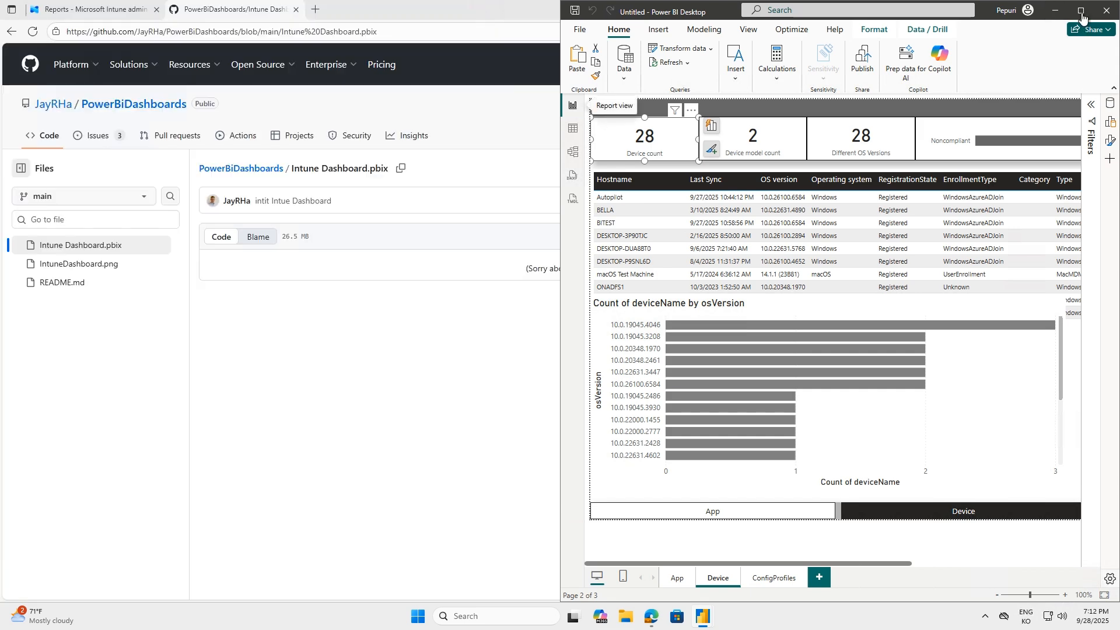
pyautogui.click(1081, 10)
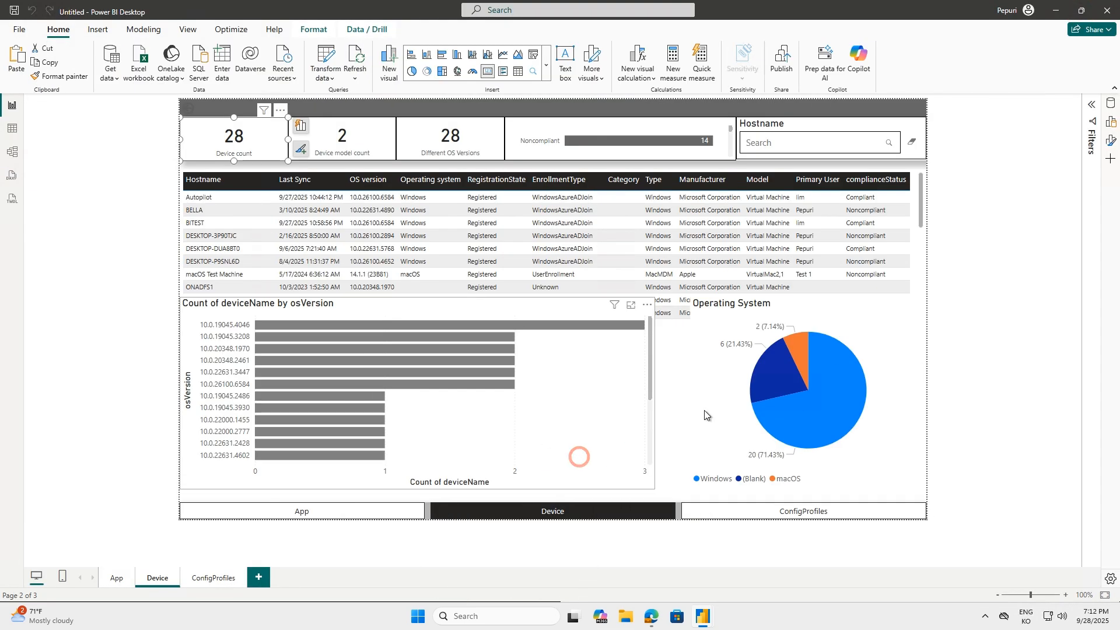
# Review the visuals on the ConfigProfiles, Device and App pages of the rebuilt report
pyautogui.click(201, 581)
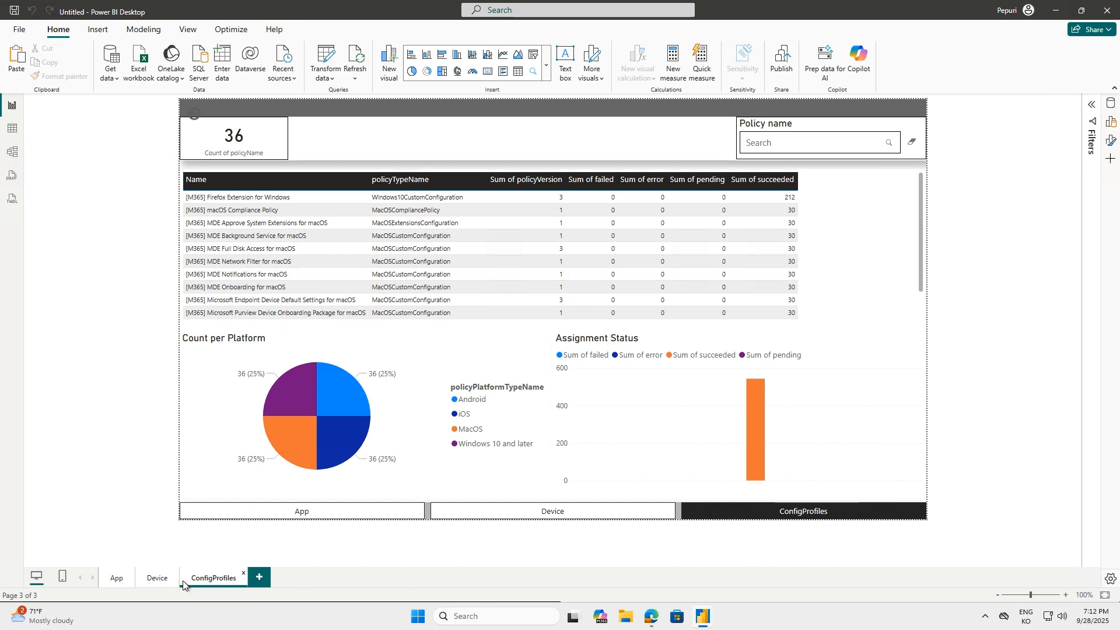
pyautogui.click(150, 583)
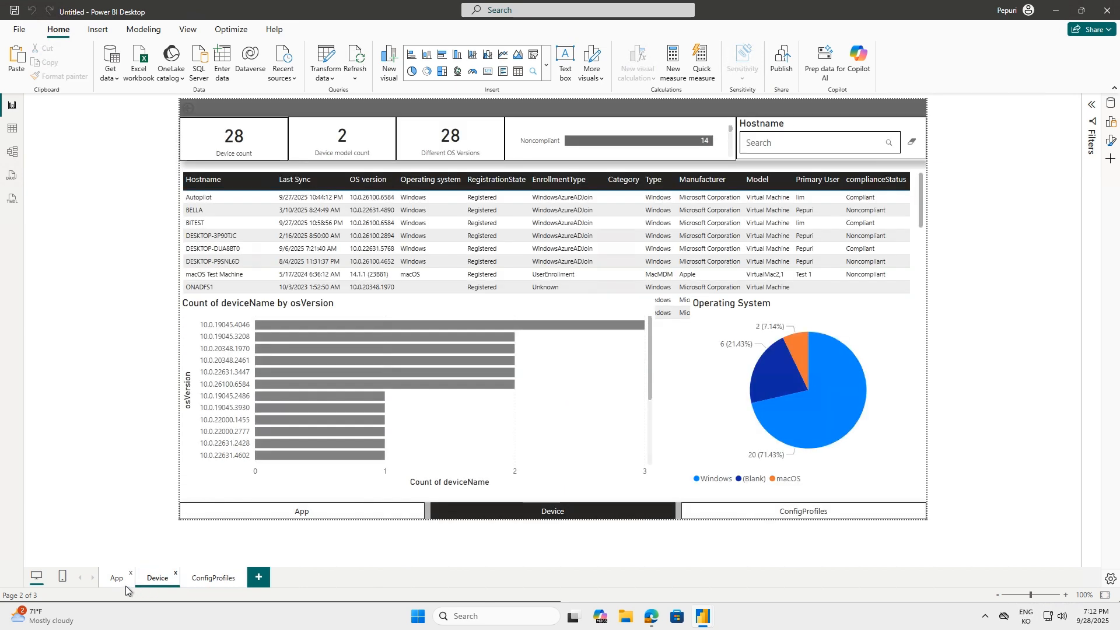
pyautogui.click(125, 585)
# Cross-filter the App page by the Microsoft 365 and Microsoft Defender installation bars and the Windows app slice, and clear the selection
pyautogui.click(387, 426)
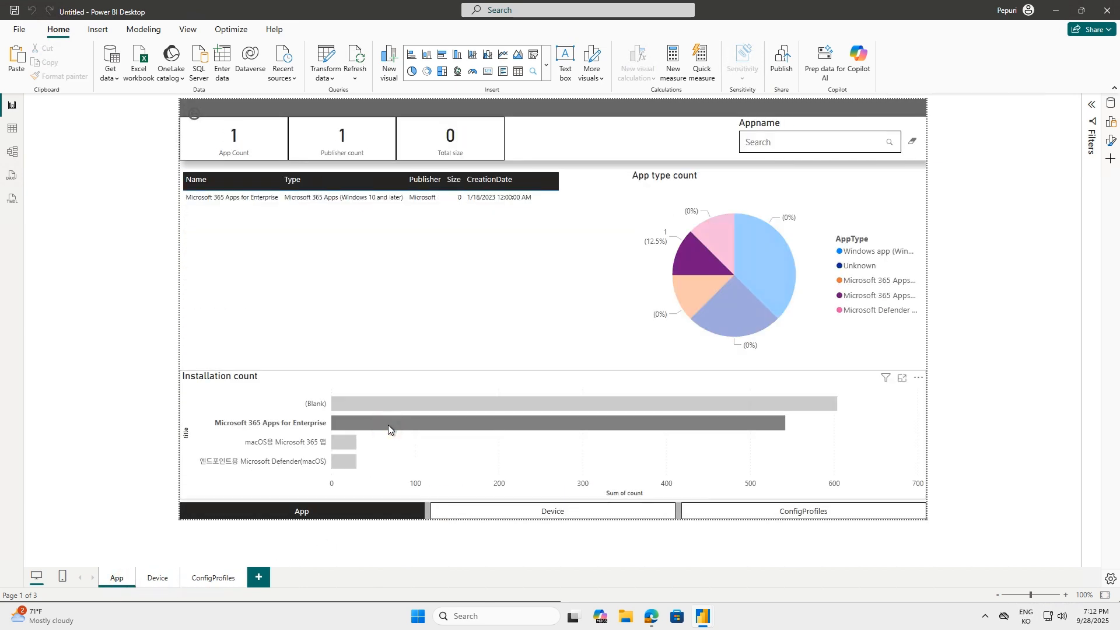
pyautogui.click(351, 444)
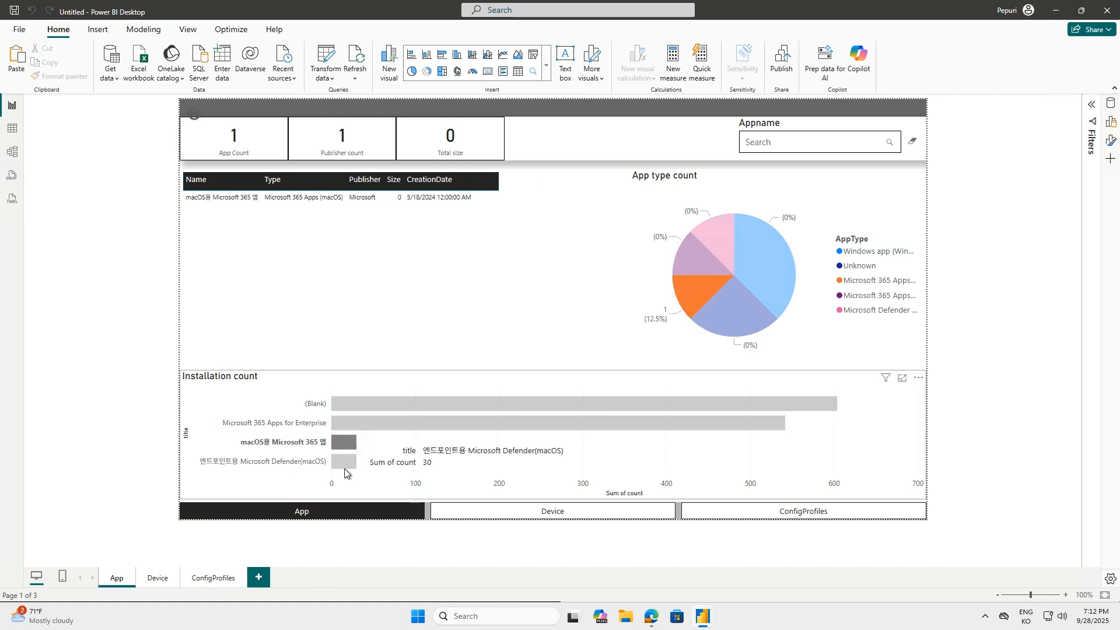
pyautogui.click(344, 465)
pyautogui.click(765, 268)
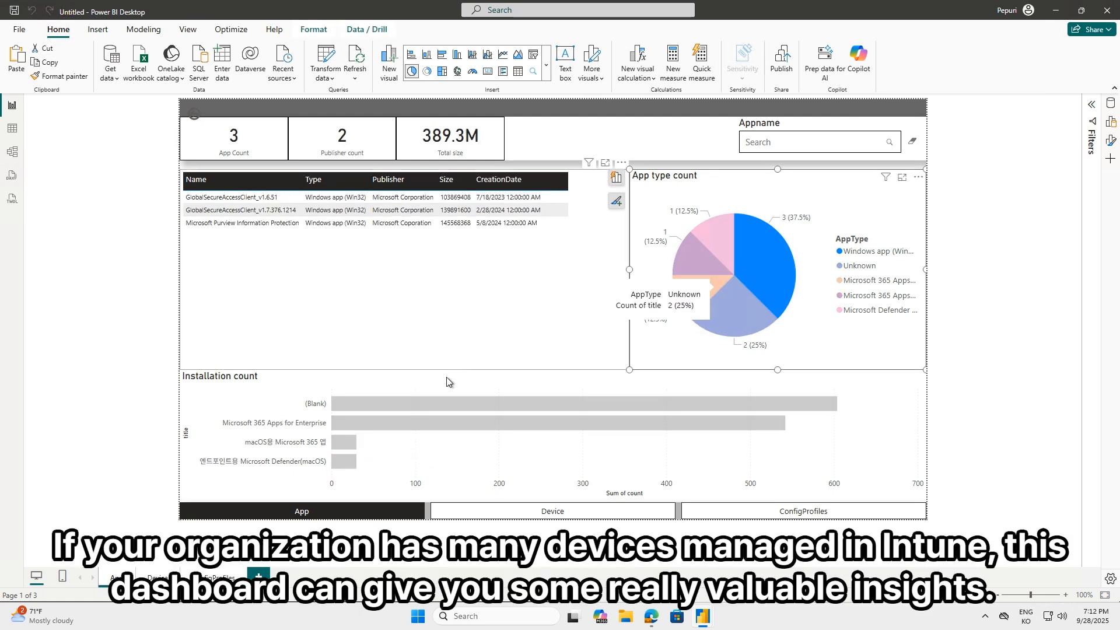
pyautogui.click(344, 464)
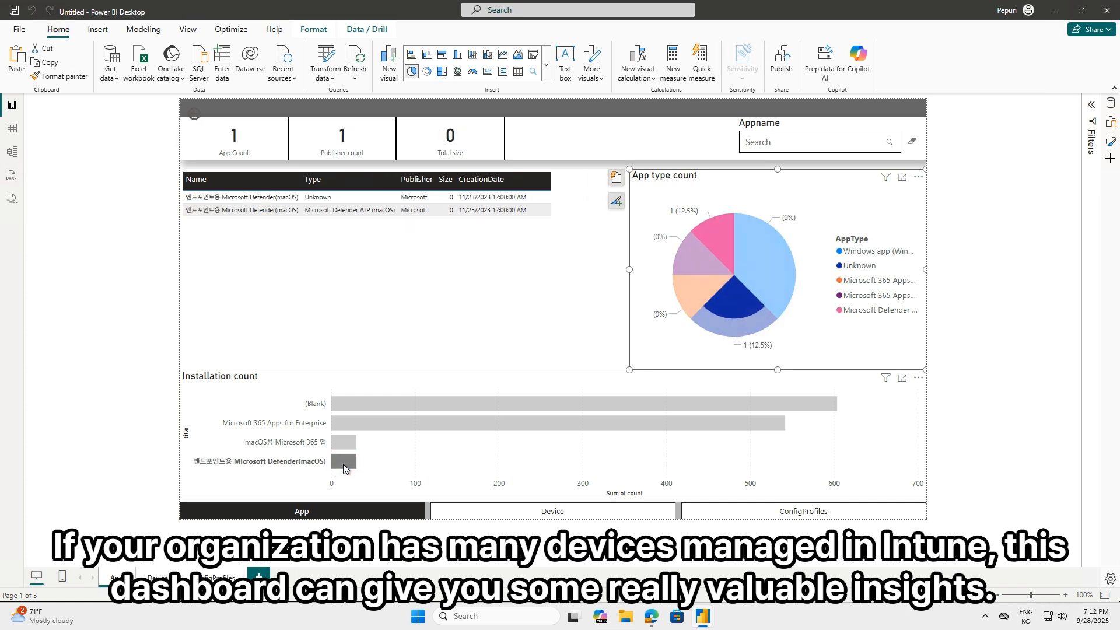
pyautogui.click(343, 465)
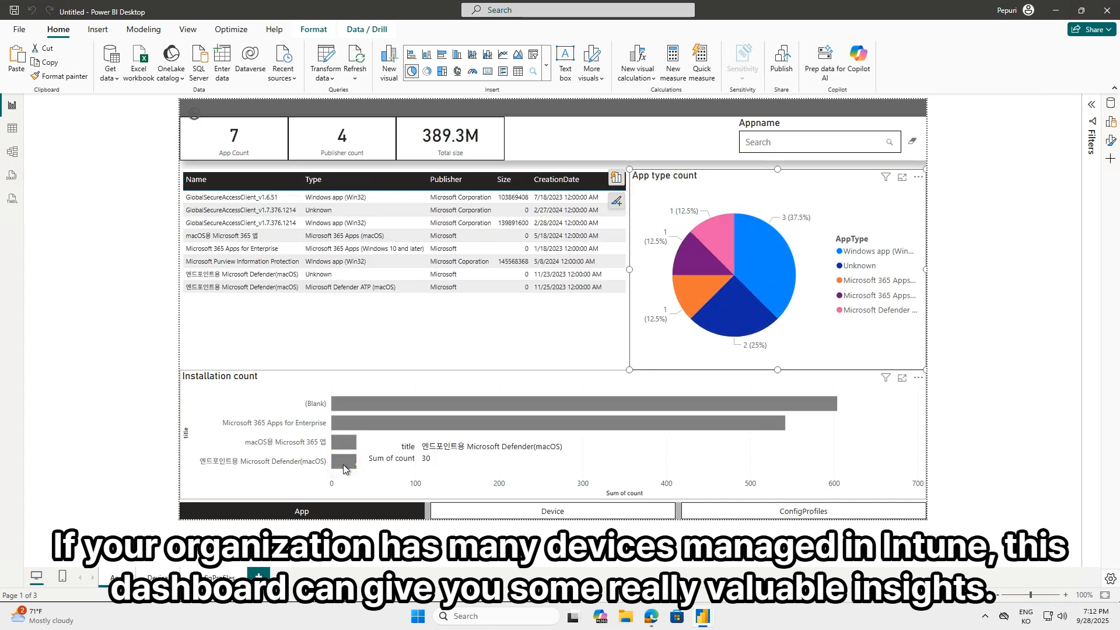